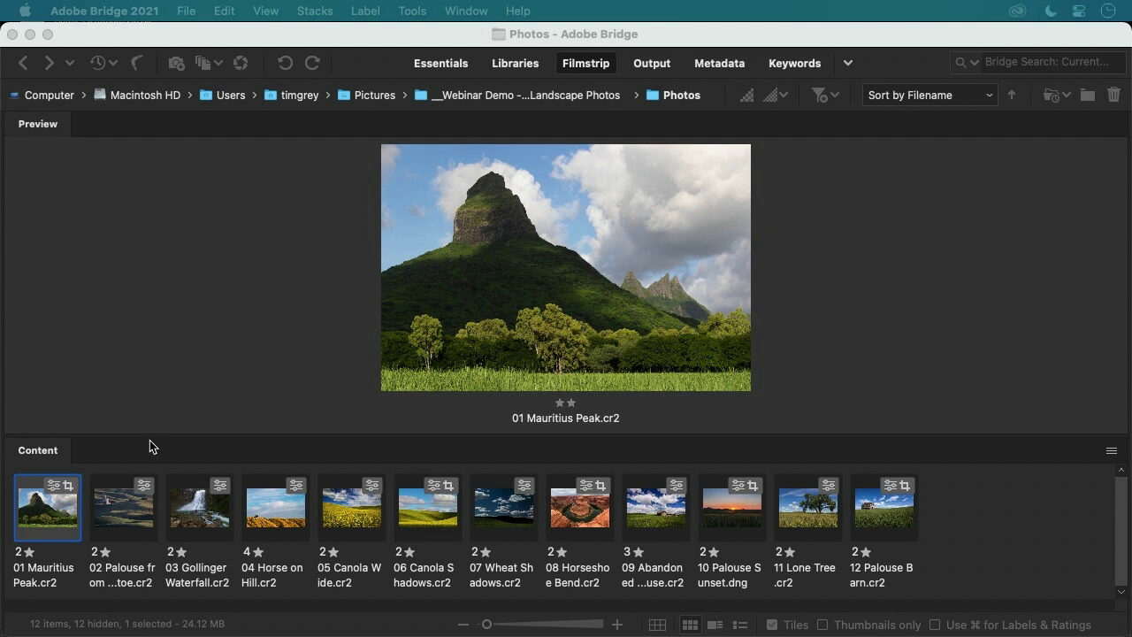
Open 01 Mauritius Peak.cr2 from Bridge in Camera Raw and hide the filmstrip
left_click(48, 516)
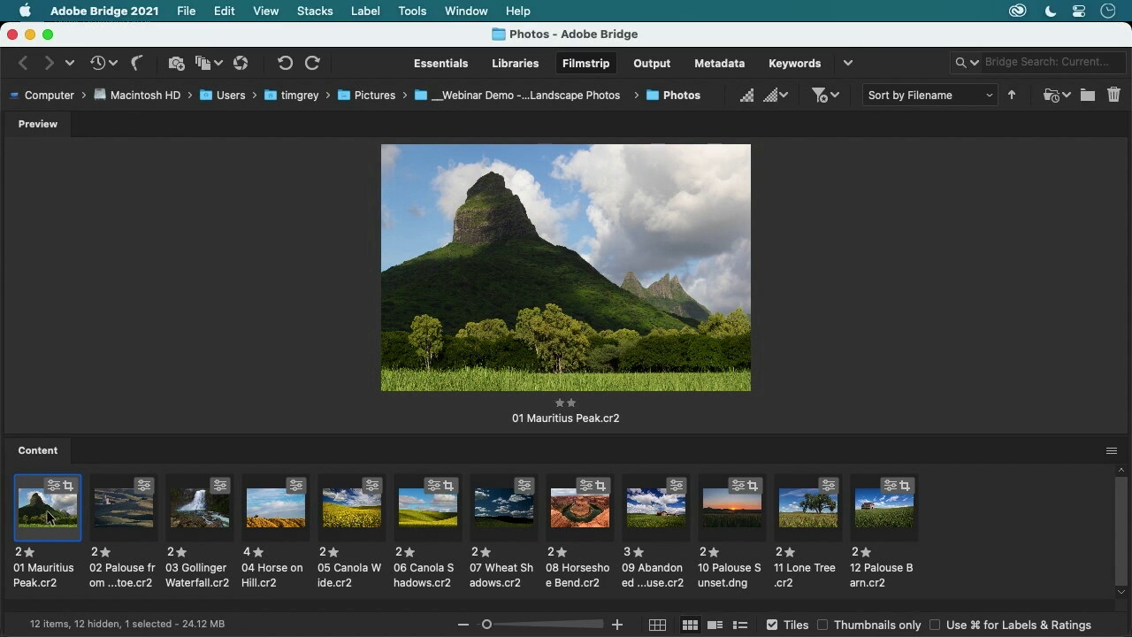
double_click(49, 516)
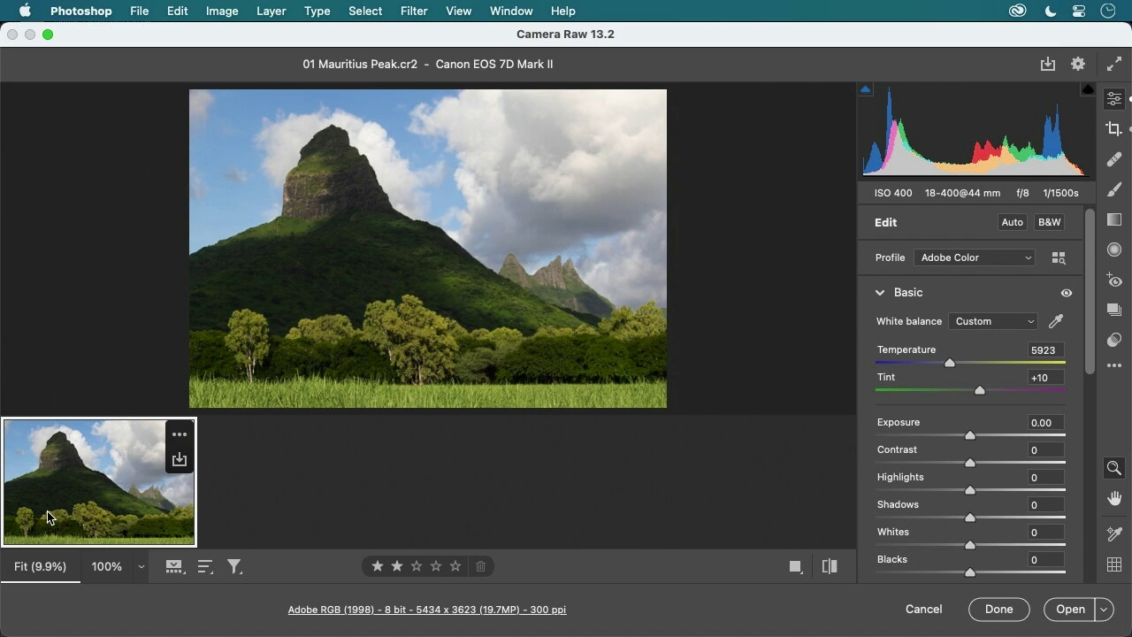
left_click(174, 566)
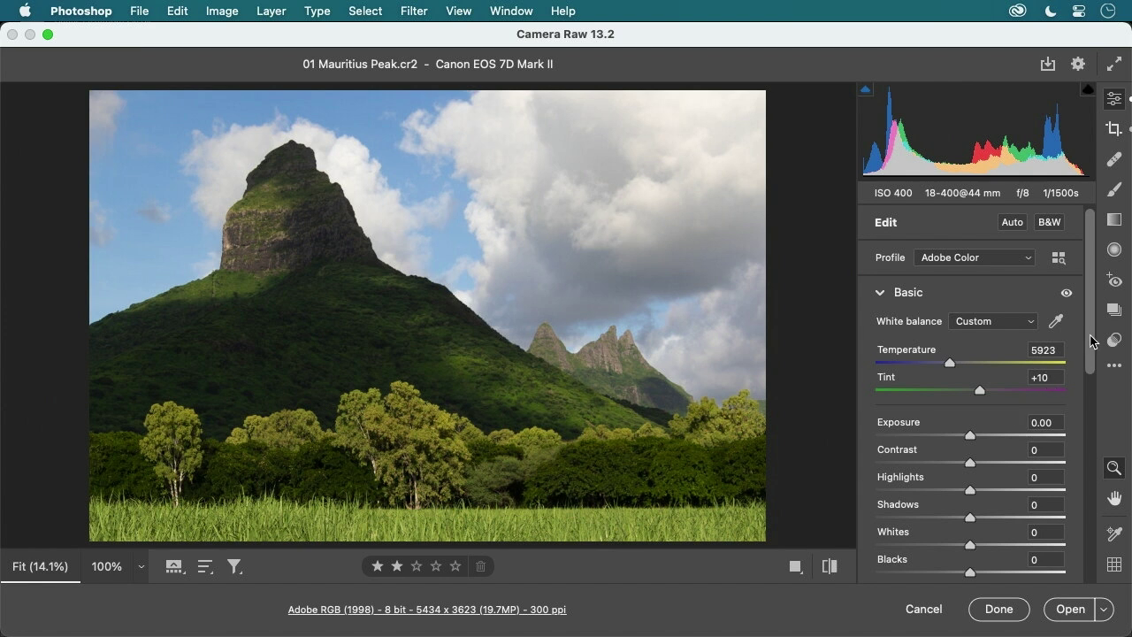
Try raising the Exposure to +0.40 and lowering it to -0.35, and reset it to 0
scroll(1092, 348, "down", 2)
scroll(1093, 348, "down", 4)
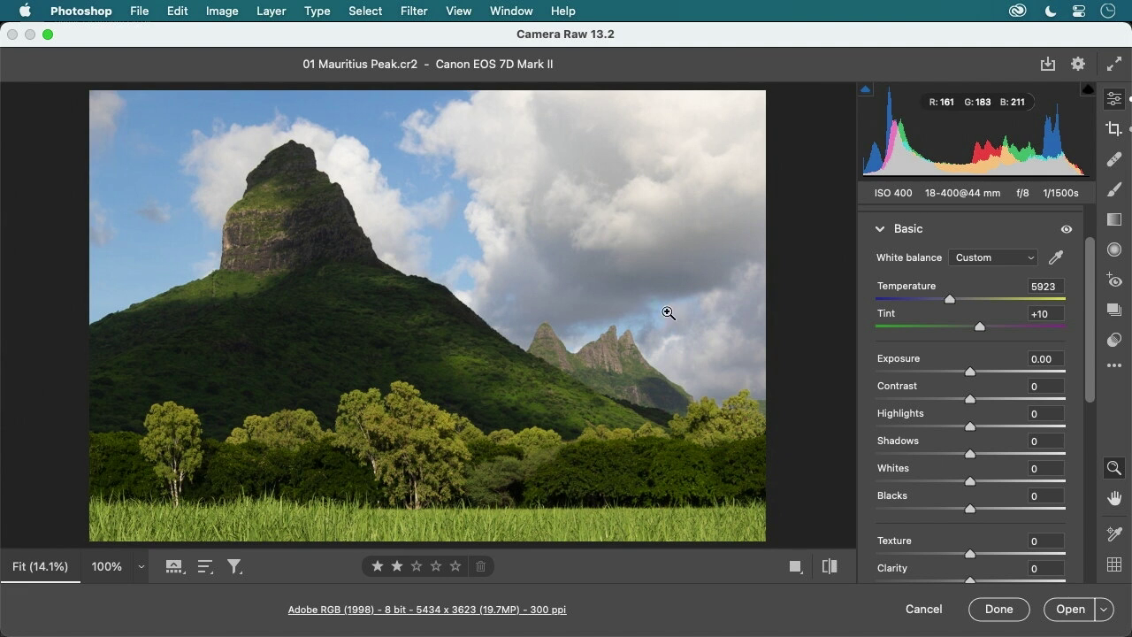
left_click_drag(966, 370, 979, 377)
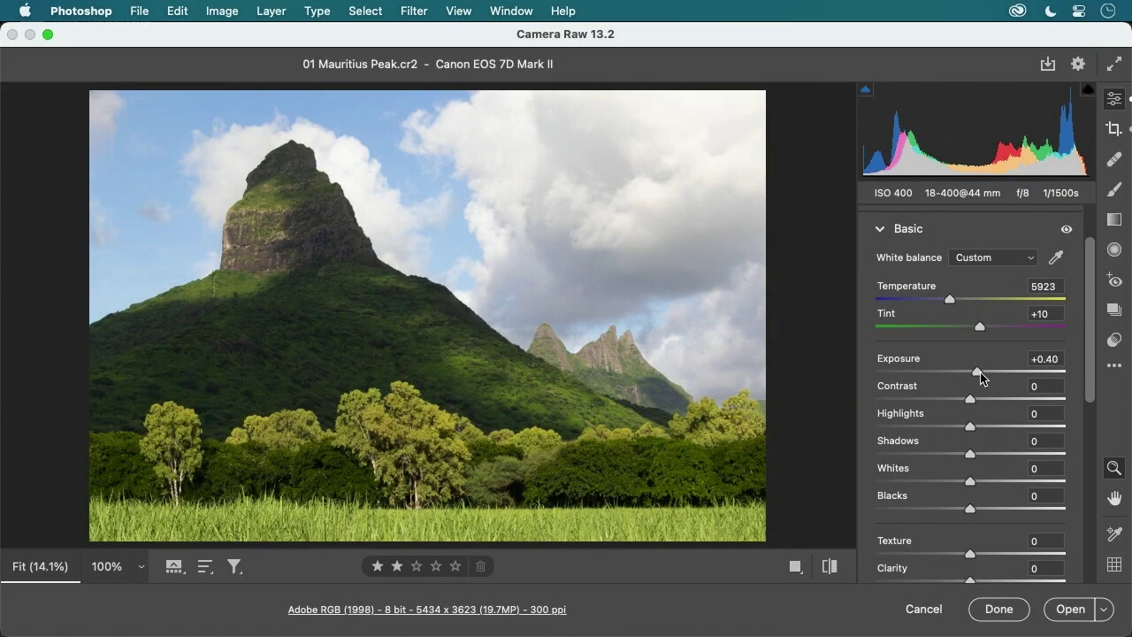
mouse_move(978, 372)
left_mouse_down()
mouse_move(957, 373)
mouse_move(970, 380)
left_mouse_up()
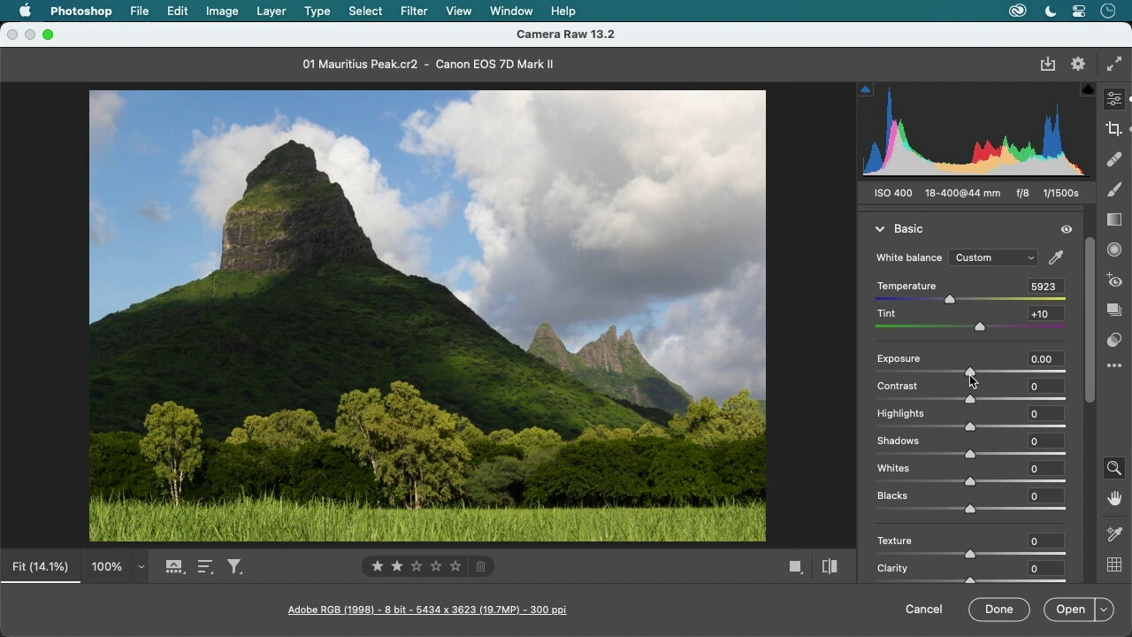
left_click_drag(970, 378, 965, 379)
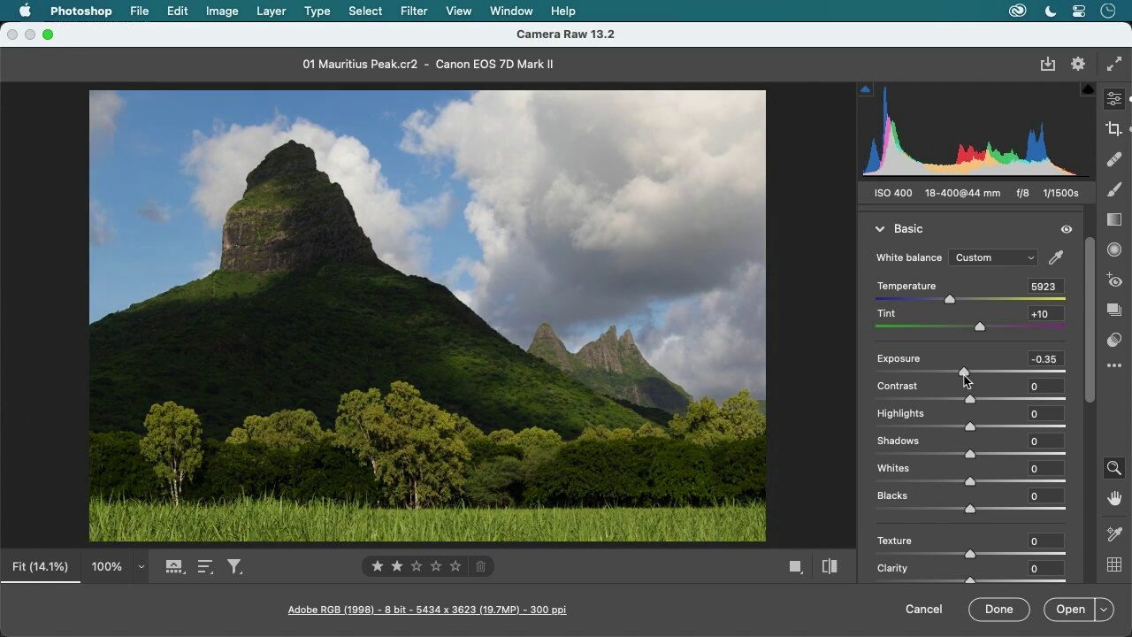
double_click(964, 375)
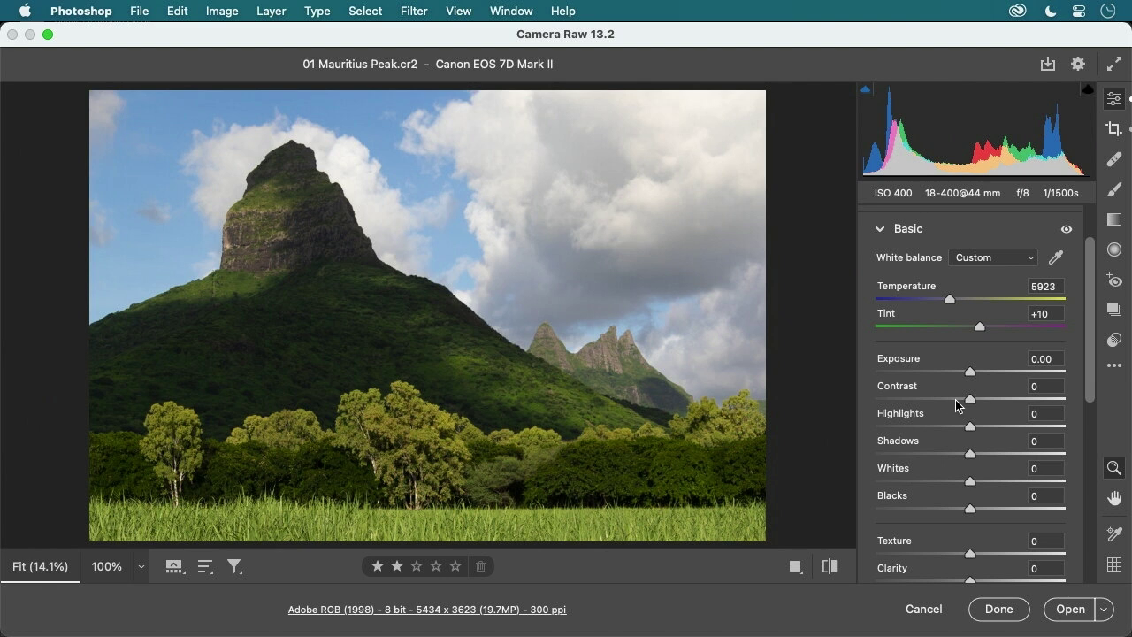
mouse_move(972, 372)
left_mouse_down()
mouse_move(982, 378)
mouse_move(968, 372)
left_mouse_up()
double_click(969, 375)
left_click_drag(968, 398, 971, 399)
Try raising the Whites to +100 and check the blown-out areas with the highlight clipping warning
left_click_drag(970, 483, 1032, 483)
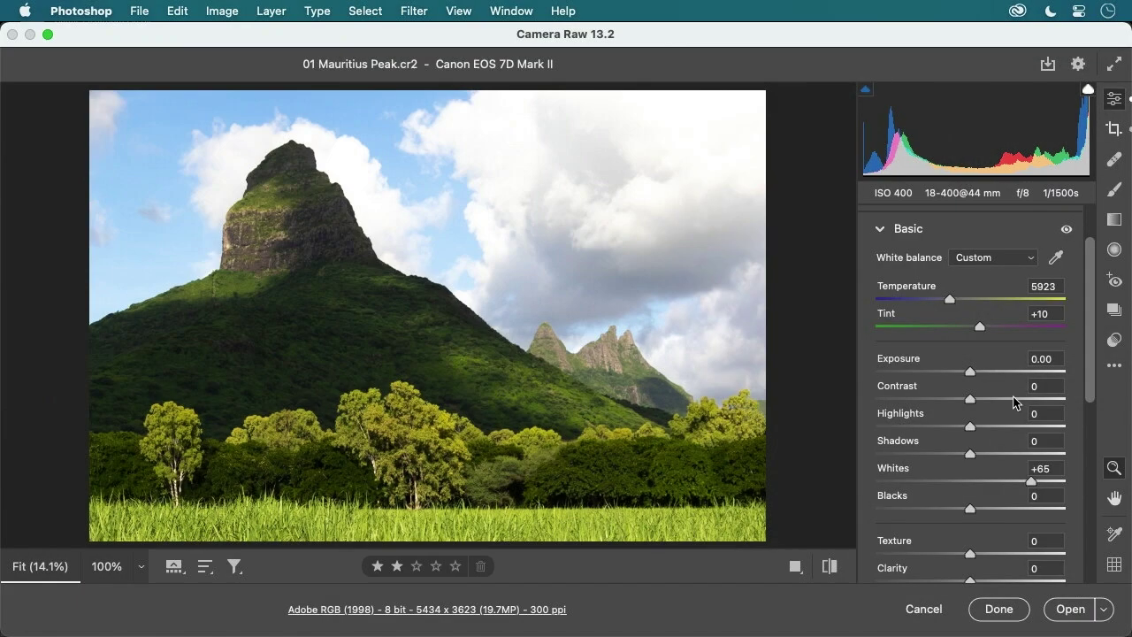
left_click_drag(1031, 481, 1065, 482)
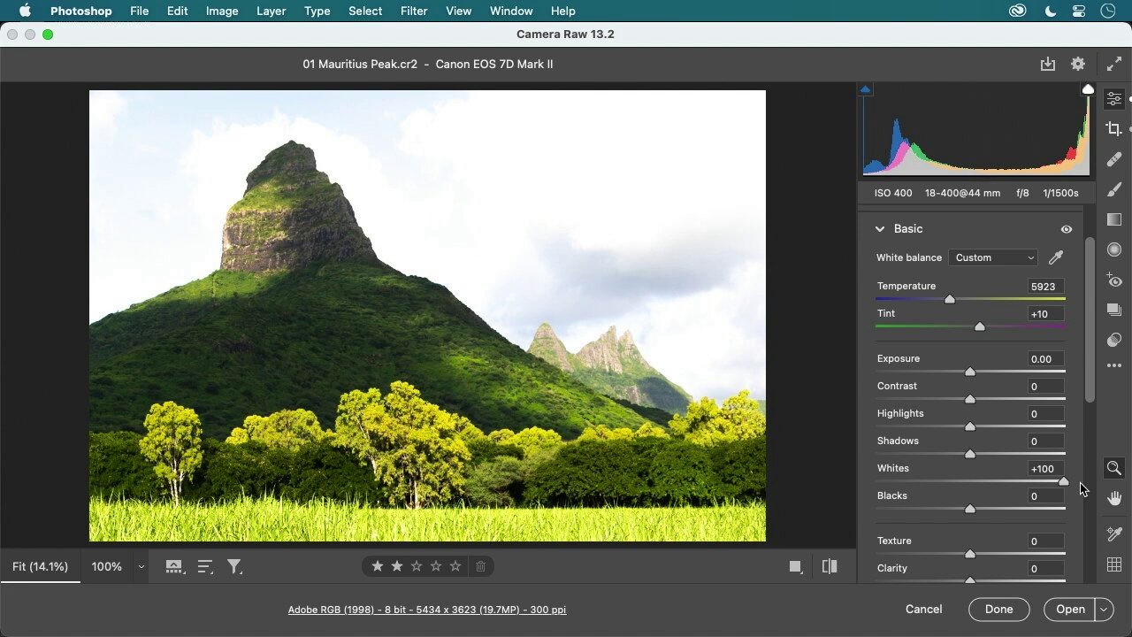
mouse_move(1065, 482)
left_mouse_down()
mouse_move(1035, 482)
mouse_move(1071, 483)
left_mouse_up()
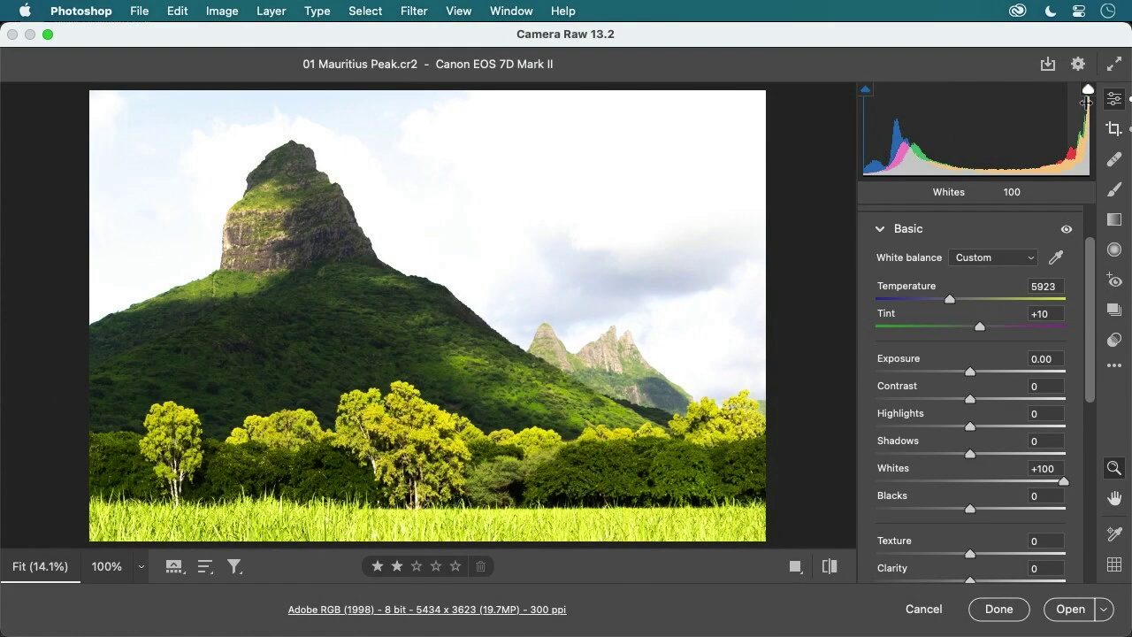
left_click(1088, 90)
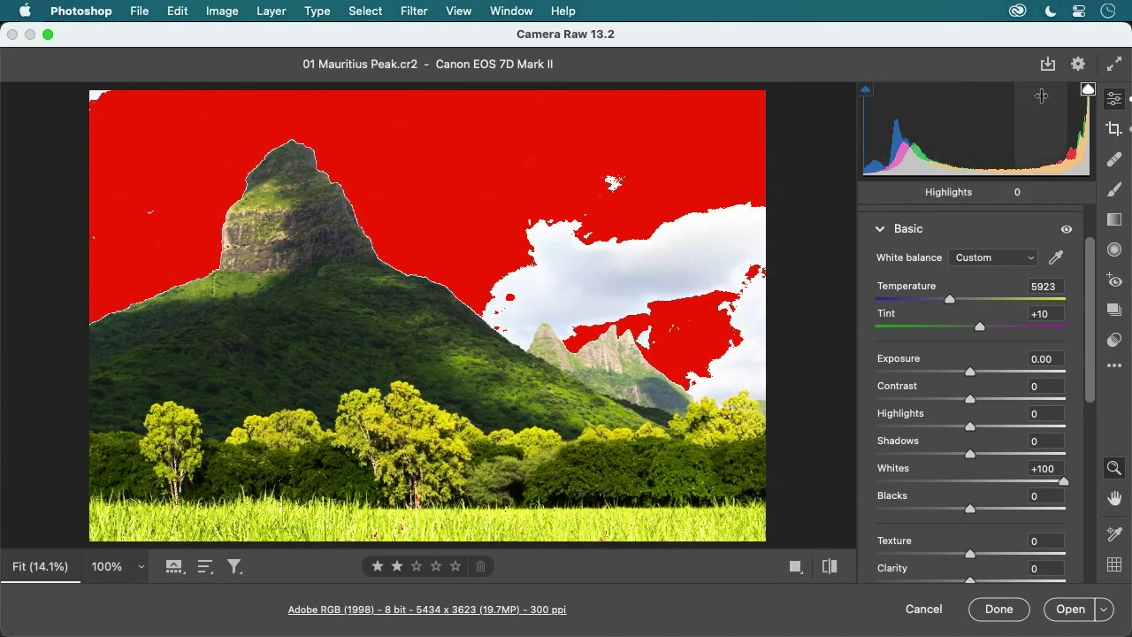
left_click(1088, 89)
Set the Whites to +39, using the clipping preview to find the white point
left_click_drag(1064, 485, 975, 482)
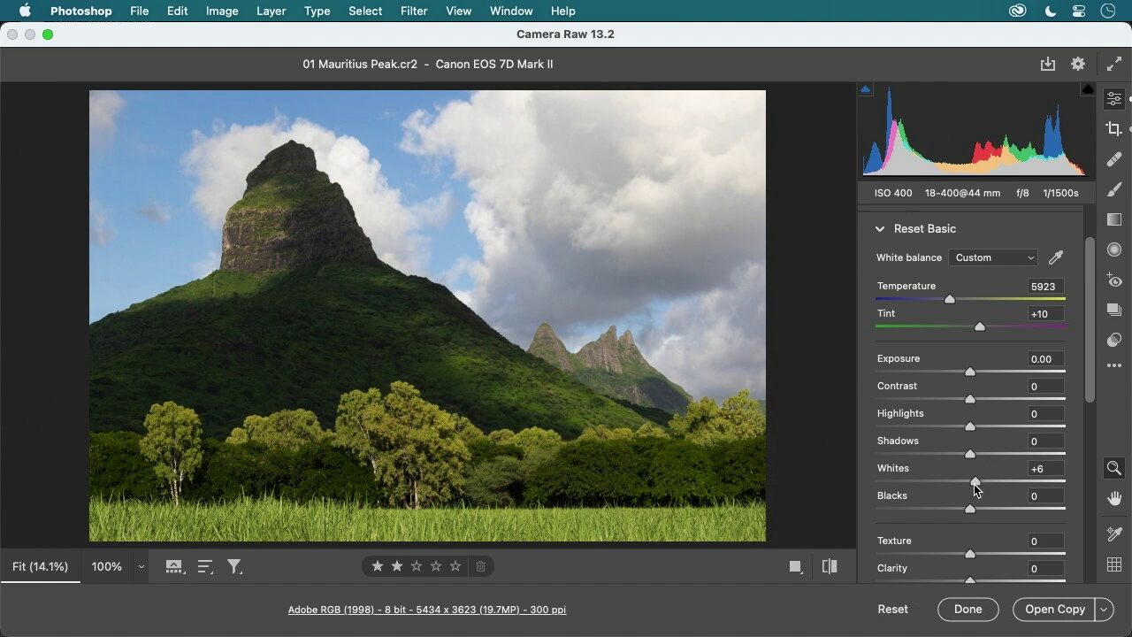
left_click(975, 483, "alt")
left_click_drag(976, 482, 1044, 483)
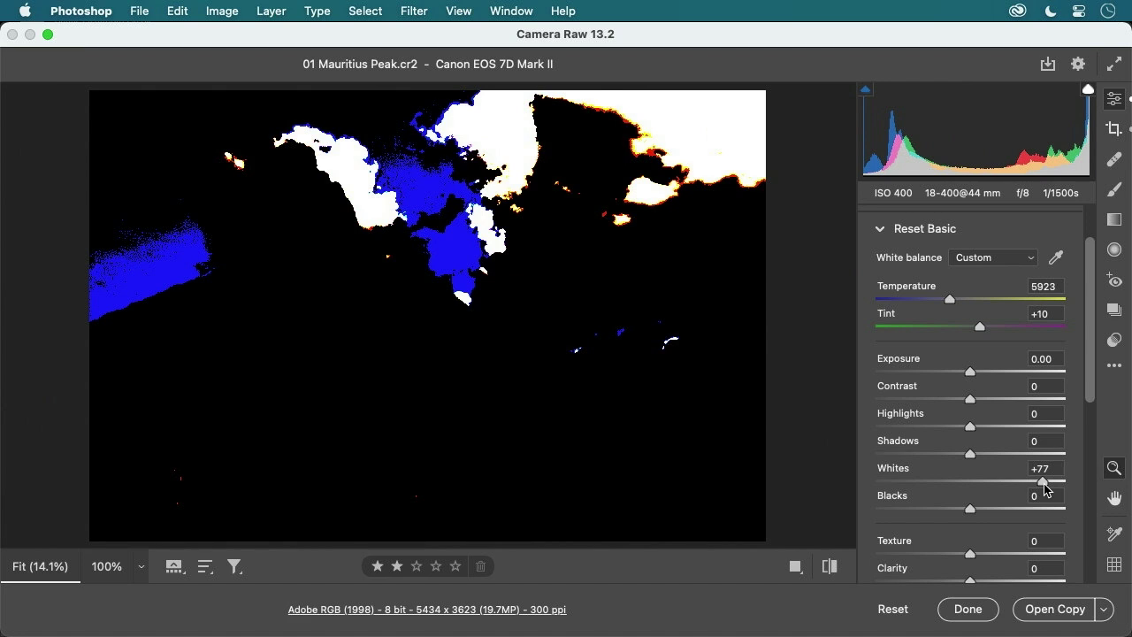
left_click_drag(1044, 483, 1007, 485)
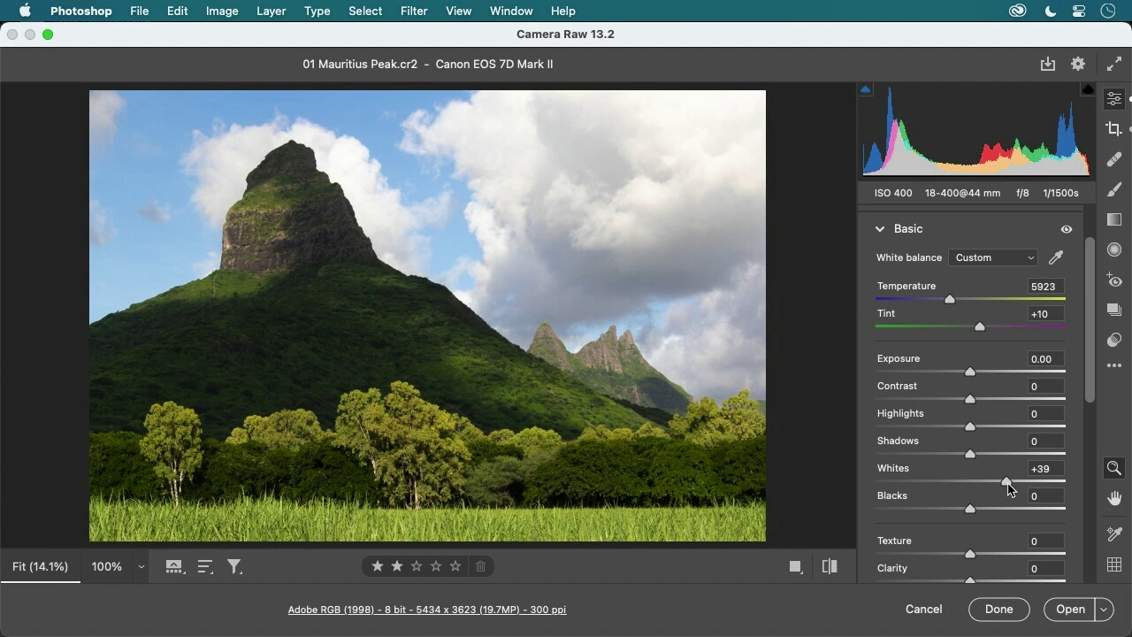
Set the Blacks to -8, using the clipping preview to find the black point
key("alt")
left_click(970, 510, "alt")
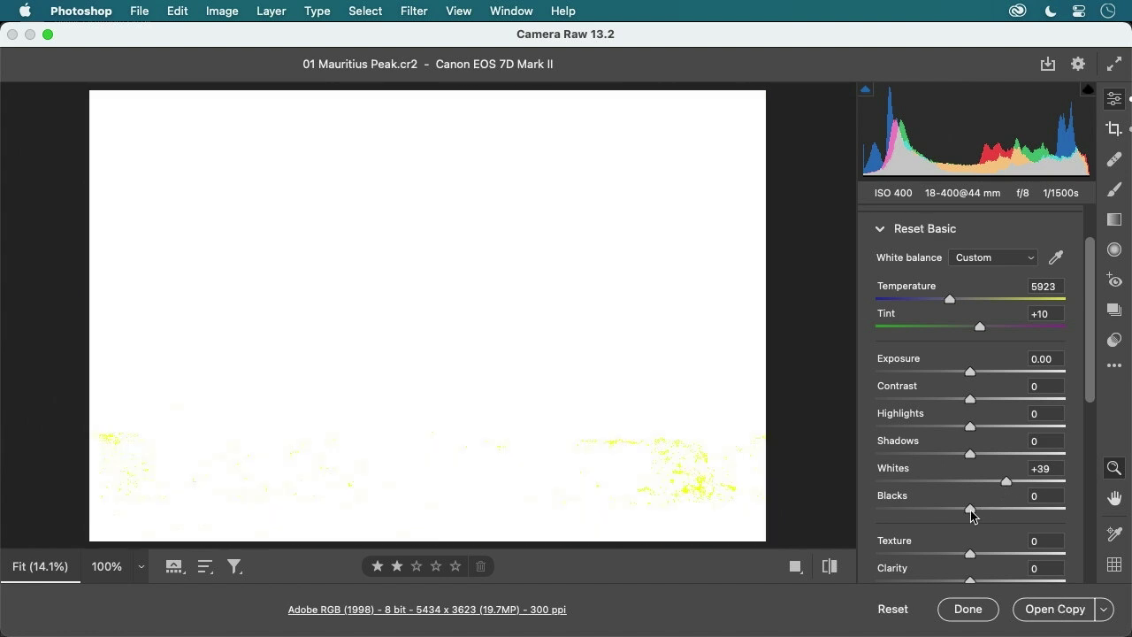
mouse_move(970, 511)
left_mouse_down()
mouse_move(914, 511)
mouse_move(965, 511)
left_mouse_up()
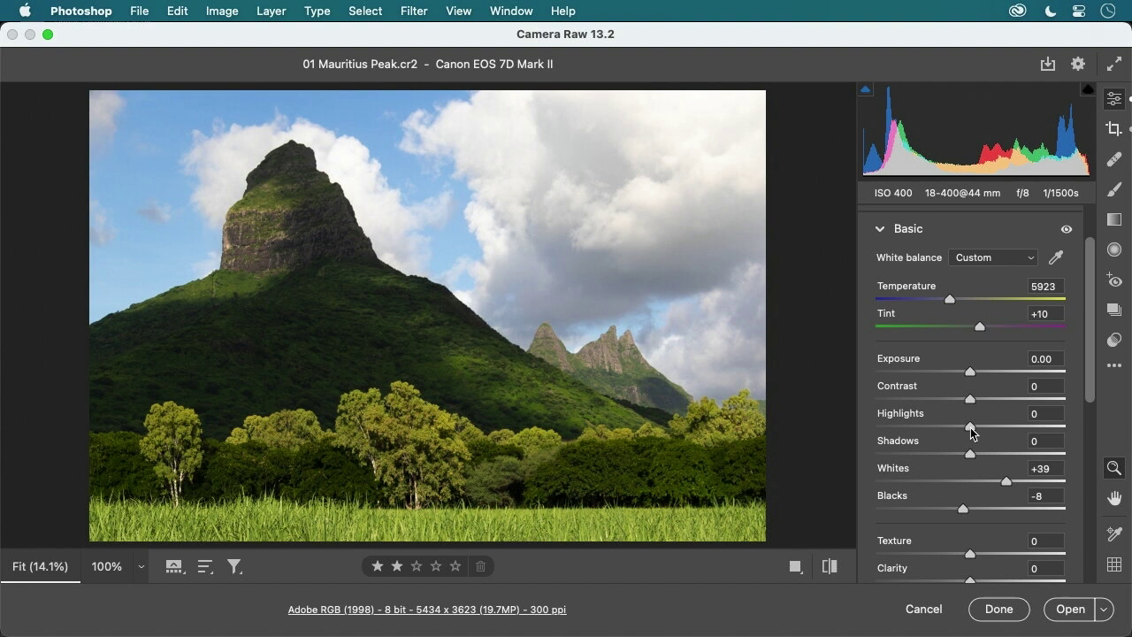
Reduce the Highlights to -34 and the Shadows to -10
left_click_drag(971, 427, 933, 428)
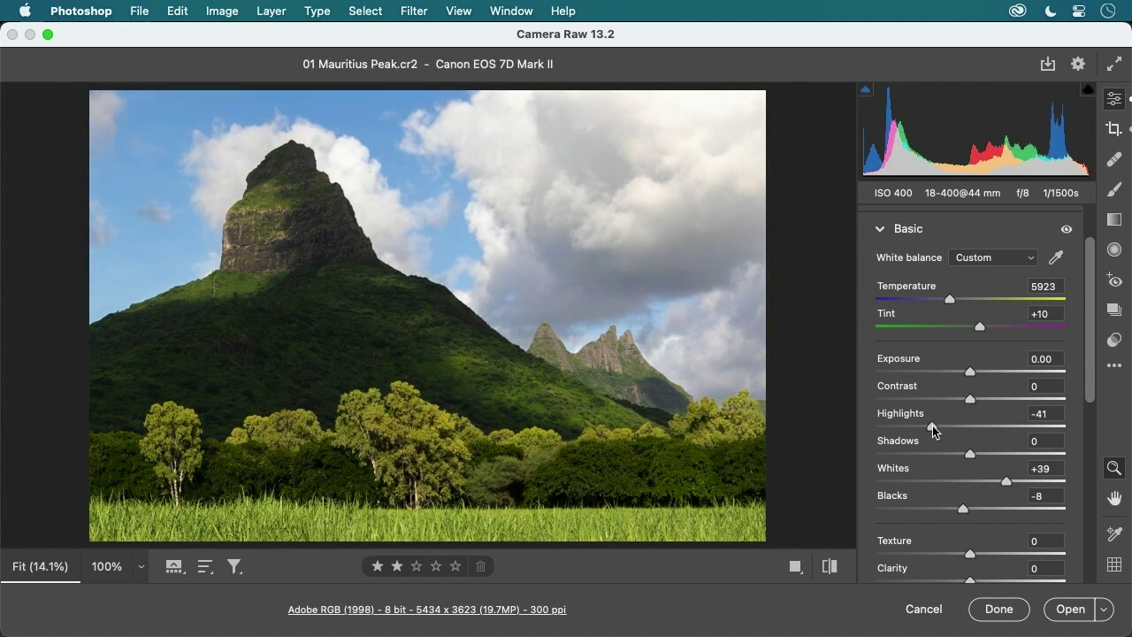
left_click_drag(932, 426, 938, 426)
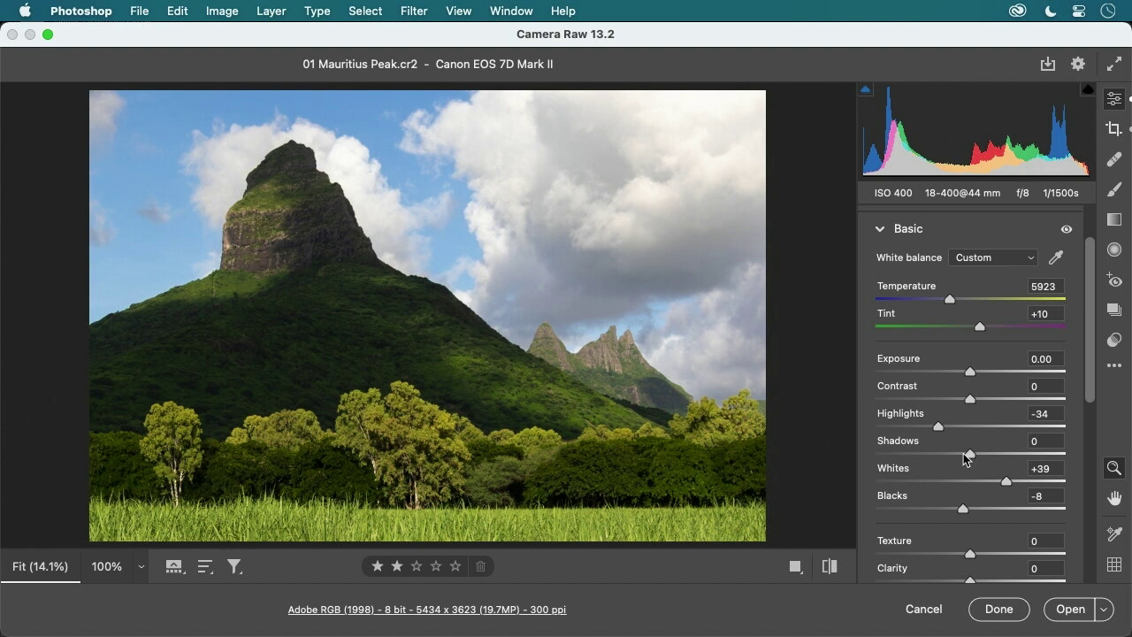
left_click_drag(971, 457, 1049, 453)
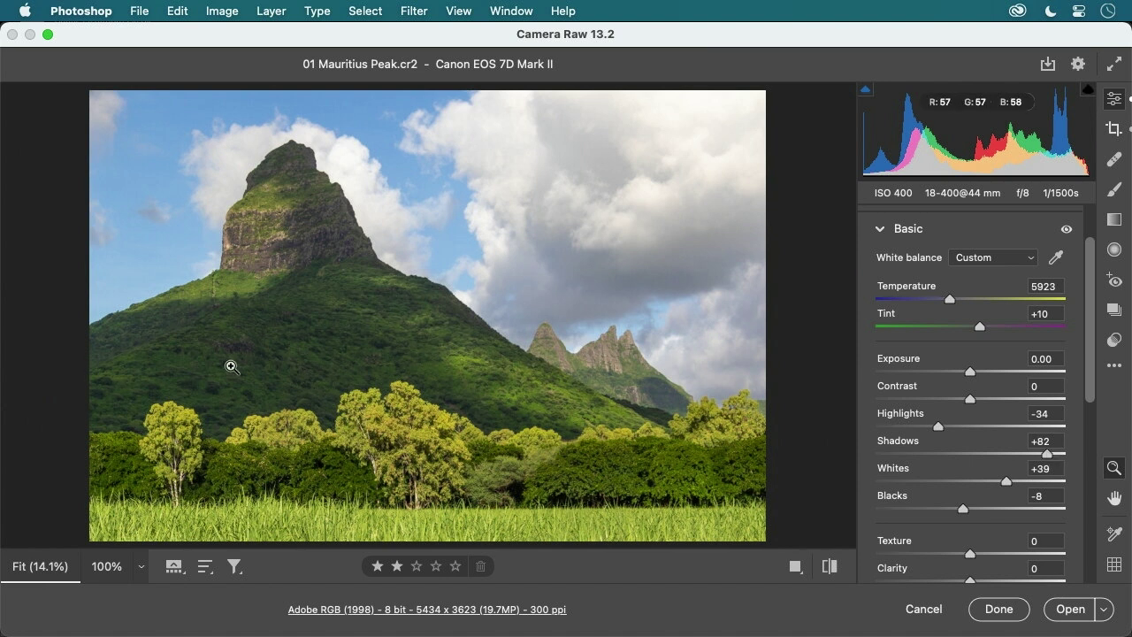
left_click_drag(1049, 454, 966, 458)
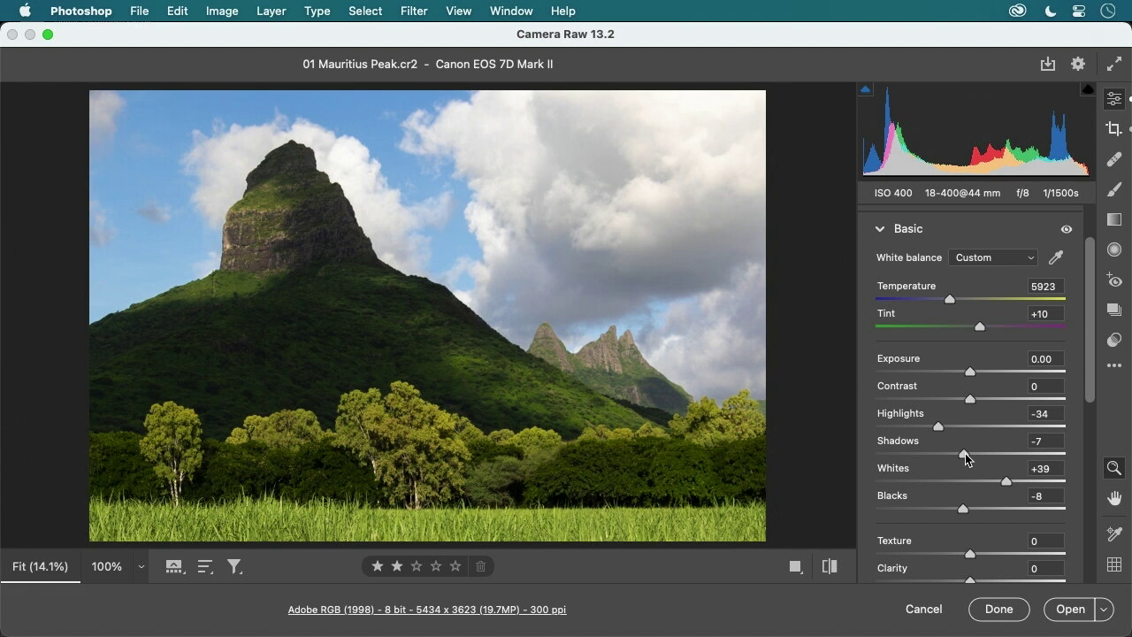
mouse_move(966, 457)
left_mouse_down()
mouse_move(993, 455)
mouse_move(962, 455)
left_mouse_up()
Set the Camera Raw workflow output to the ProPhoto RGB color space at 16 Bits/Channel
left_click(504, 612)
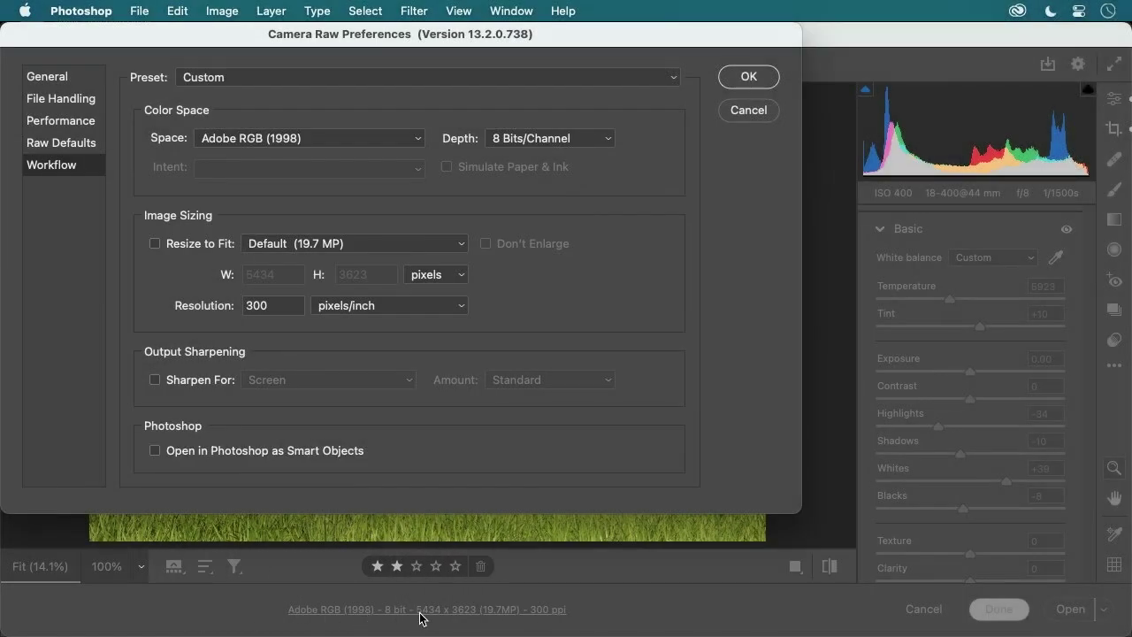
left_click(307, 139)
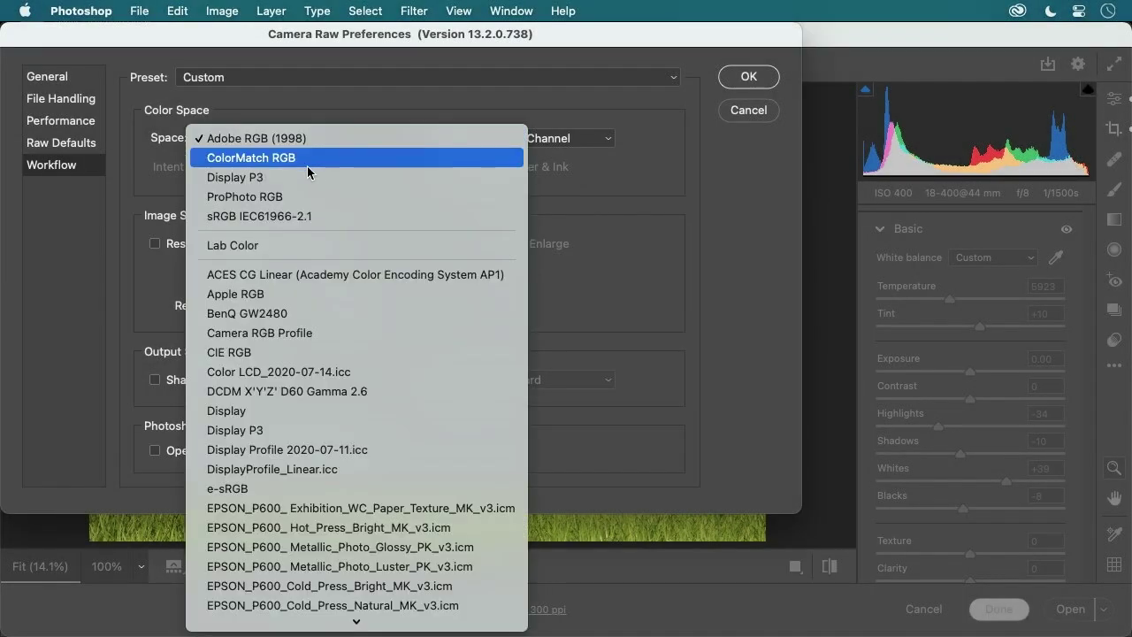
left_click(308, 195)
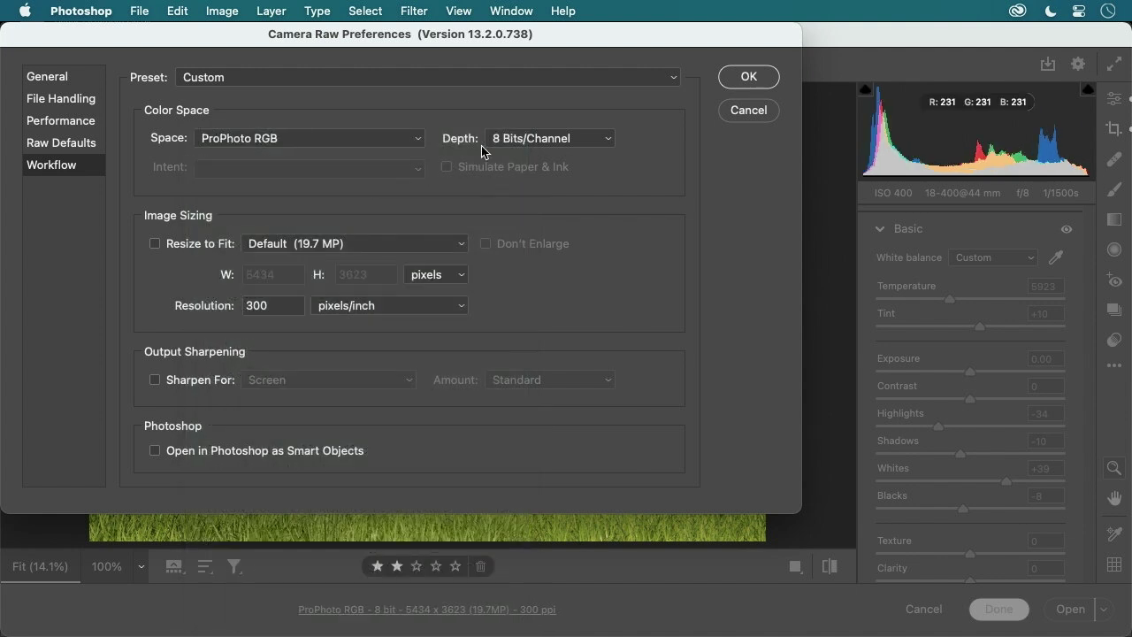
left_click(543, 140)
left_click(541, 160)
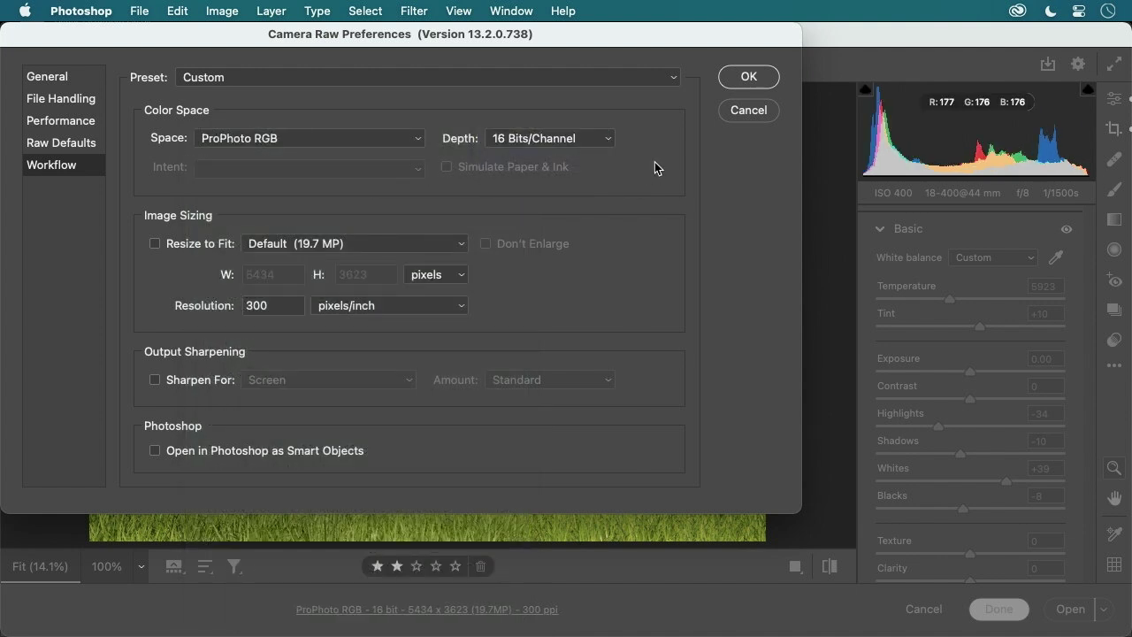
left_click(748, 78)
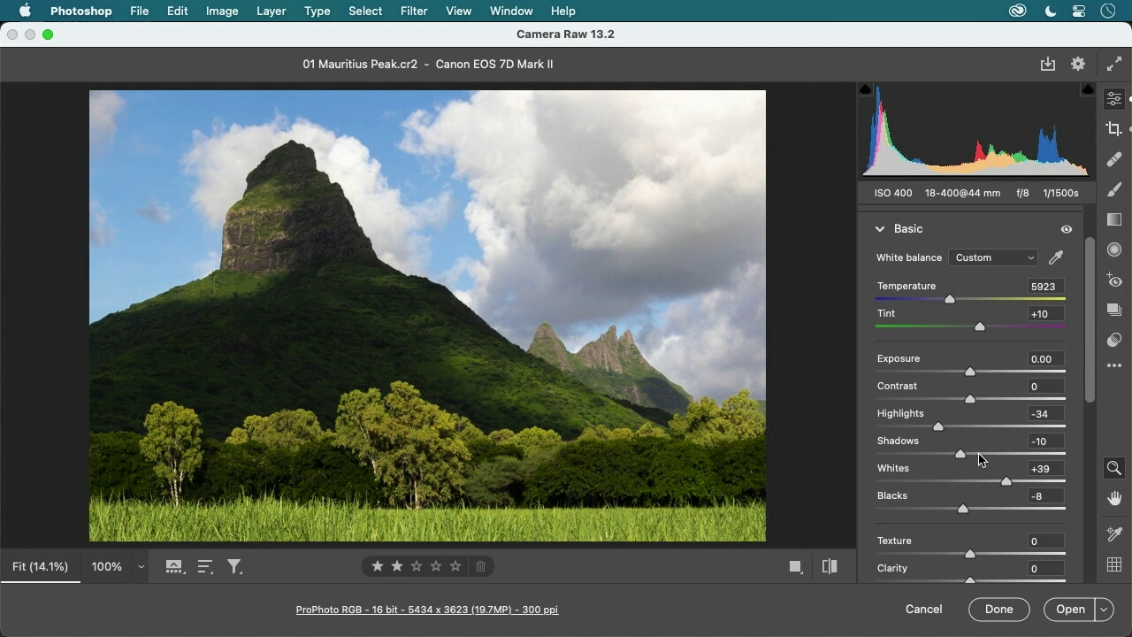
Save the Mauritius Peak adjustments back to Bridge and open 02 Palouse from Steptoe.cr2 in Camera Raw
left_click(997, 611)
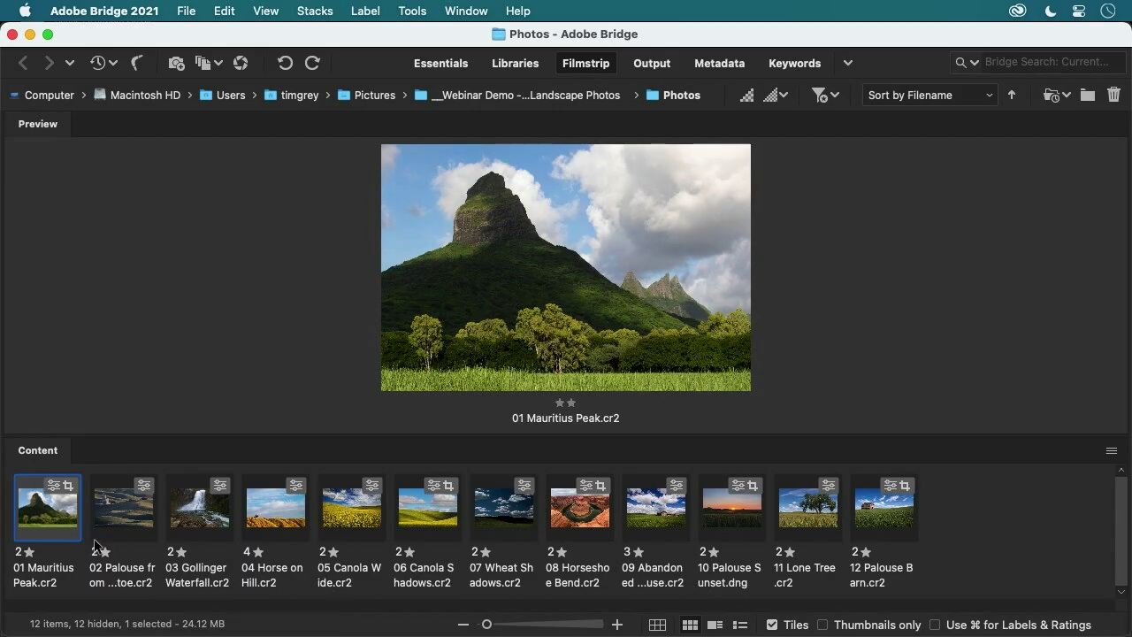
left_click(138, 510)
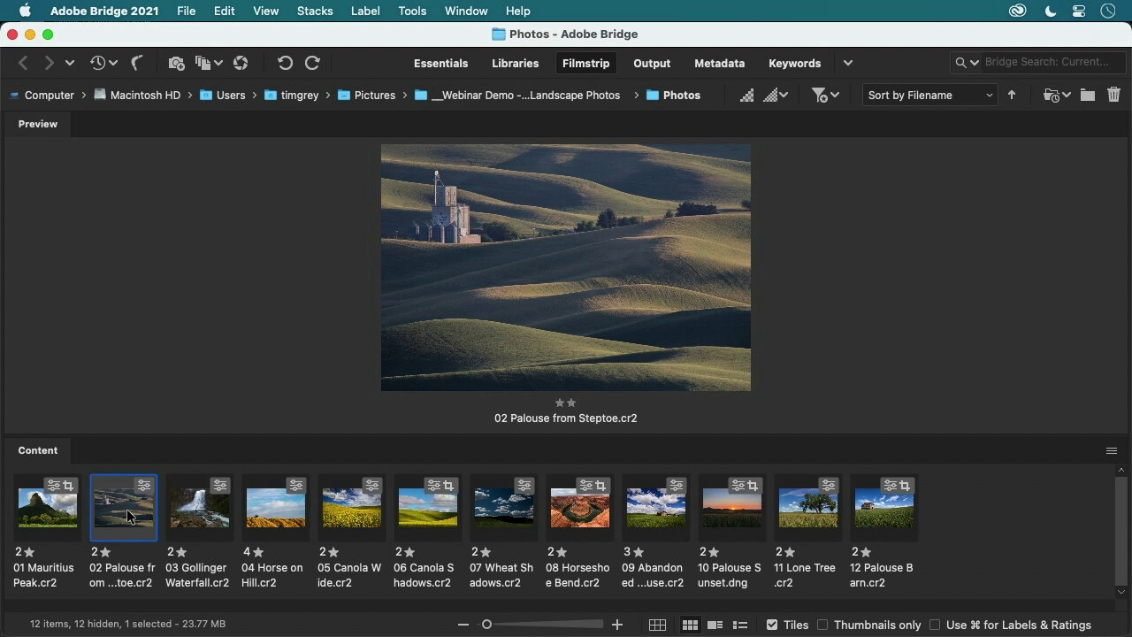
double_click(126, 508)
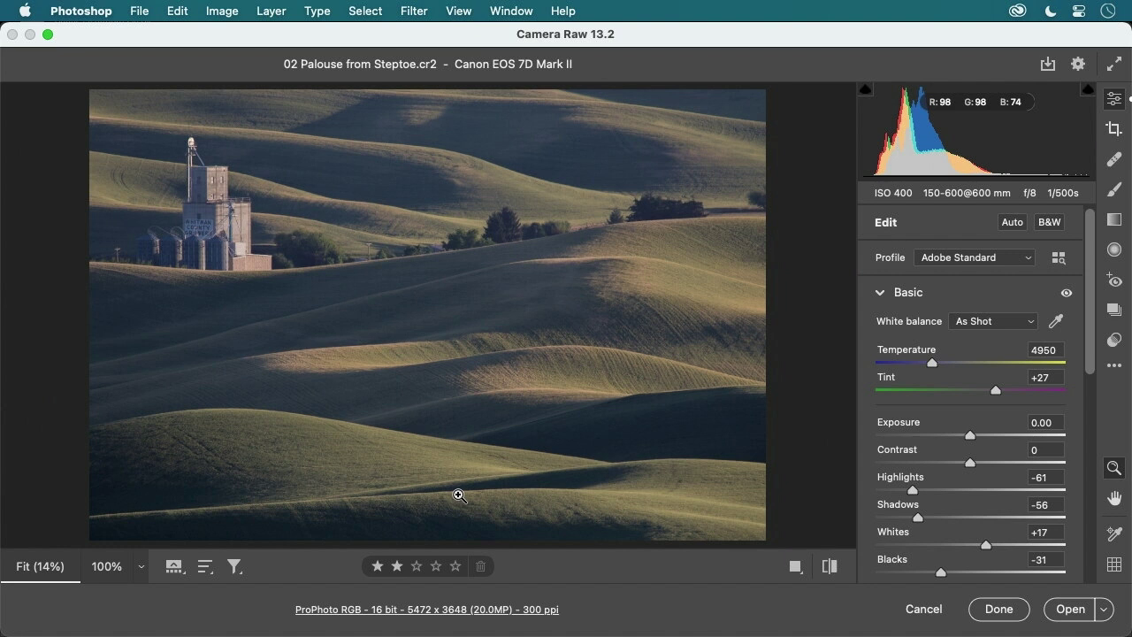
Compare different Dehaze strengths on the Palouse hills photo and set Dehaze to +67
scroll(911, 459, "down", 5)
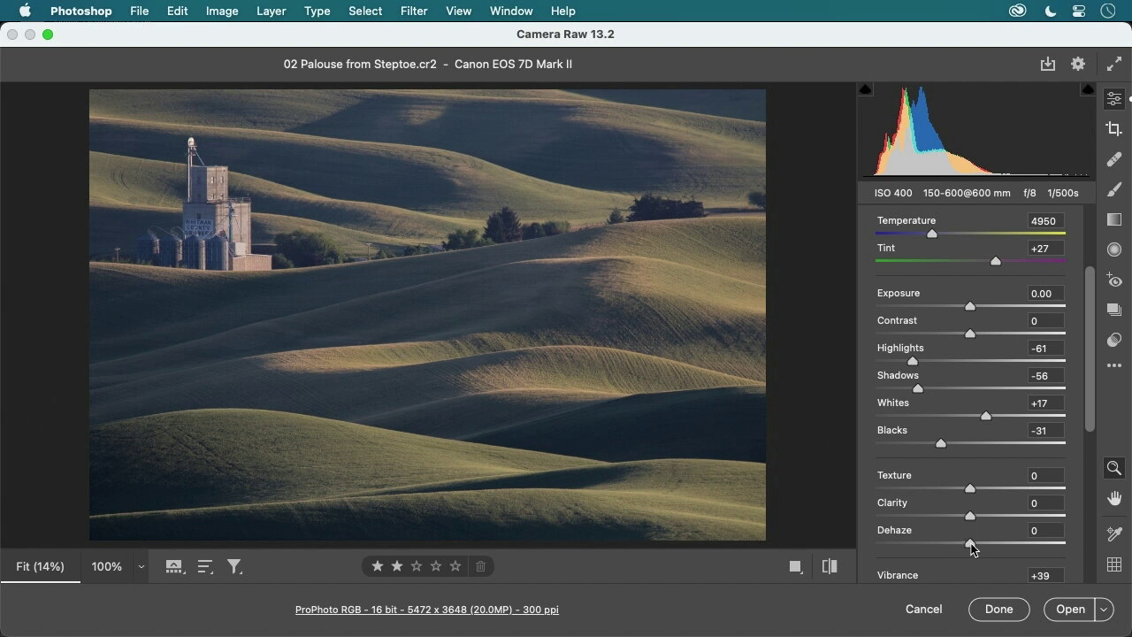
left_click_drag(971, 548, 1017, 545)
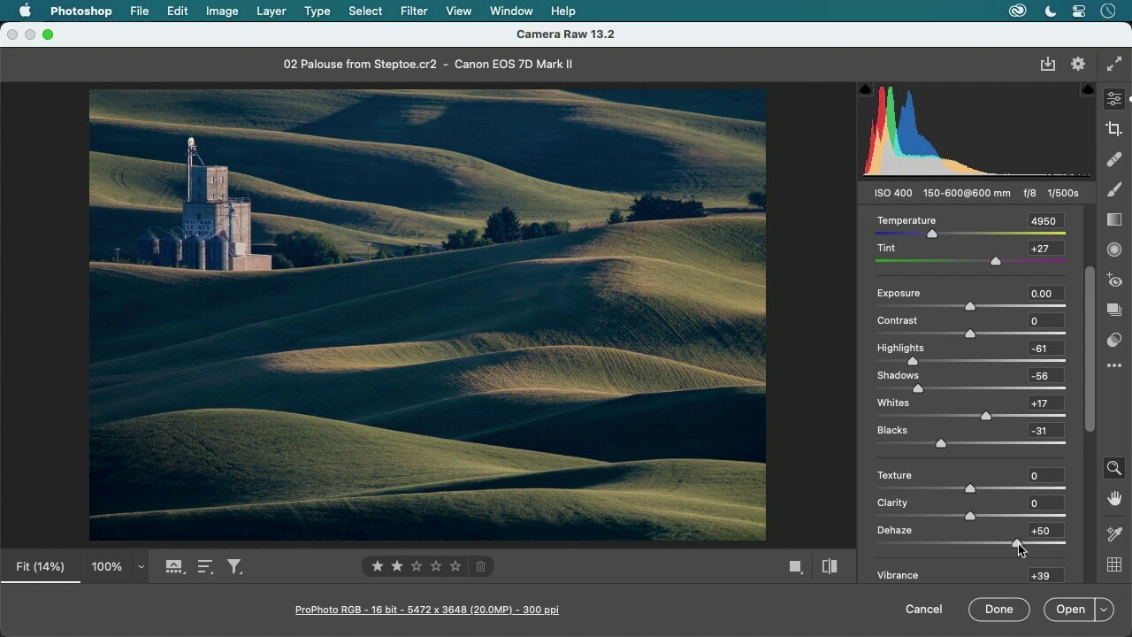
left_click_drag(1018, 543, 1041, 542)
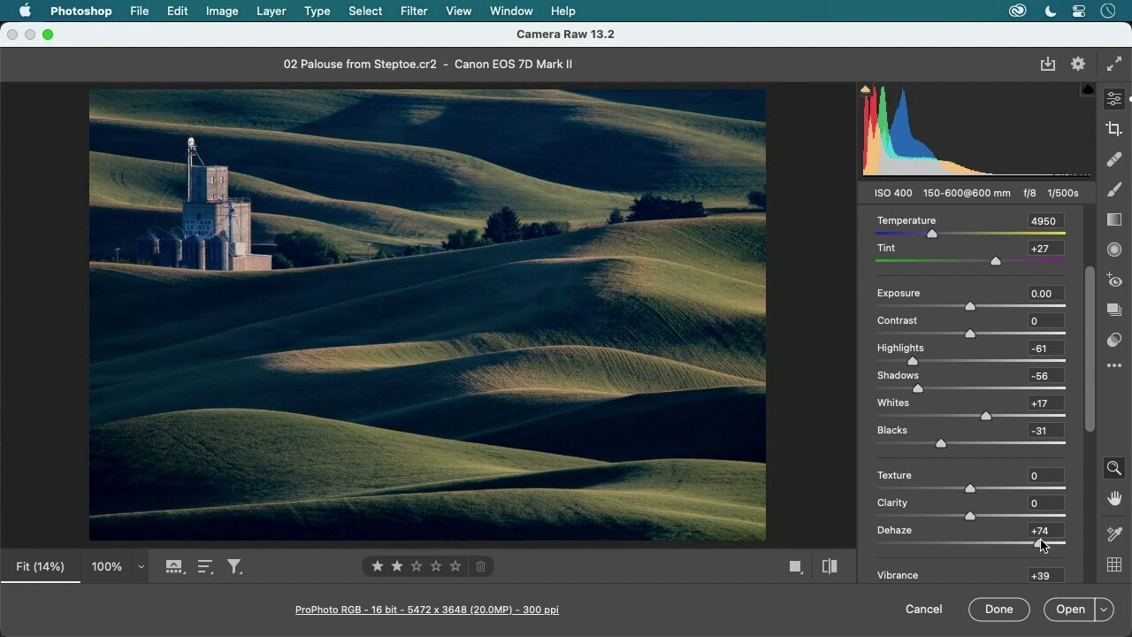
left_click_drag(1042, 545, 1013, 542)
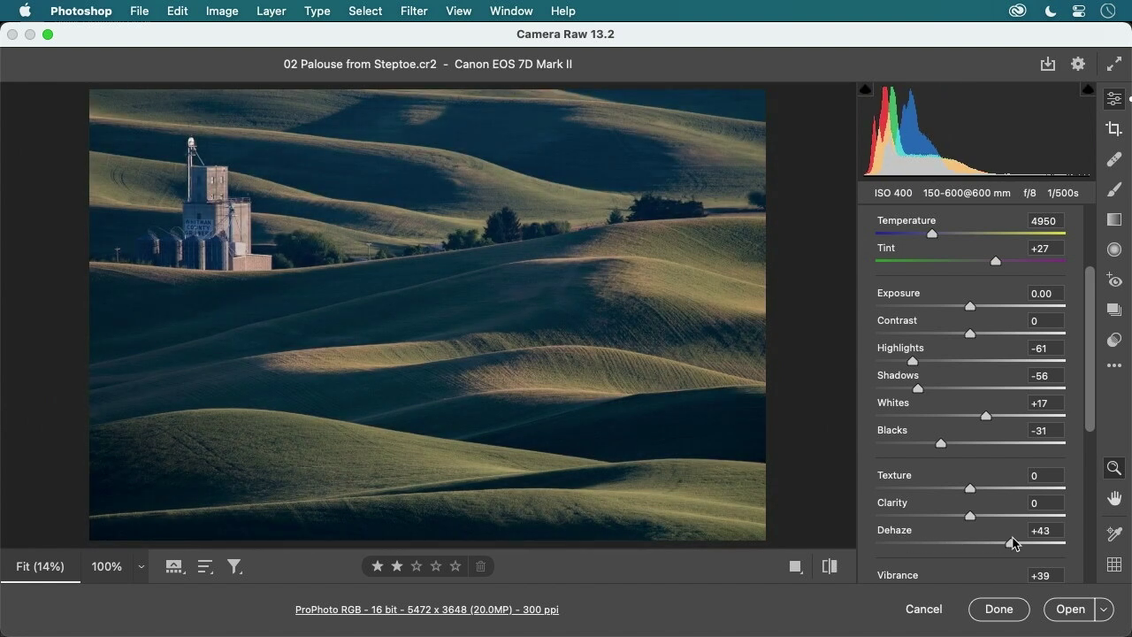
left_click_drag(1013, 543, 1024, 543)
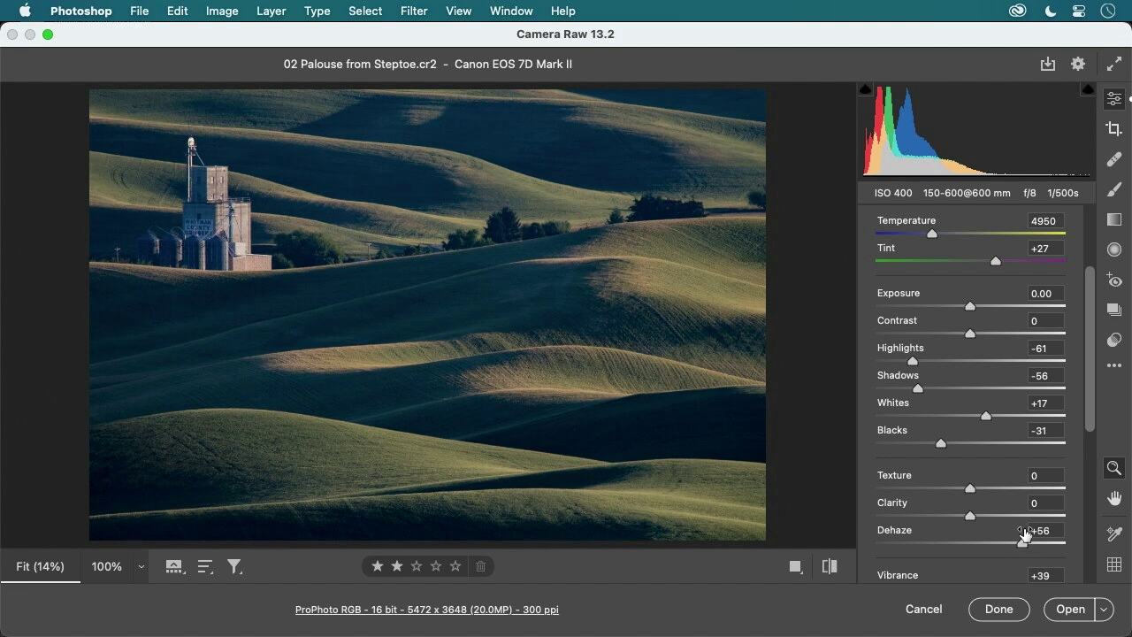
left_click_drag(1022, 543, 1033, 543)
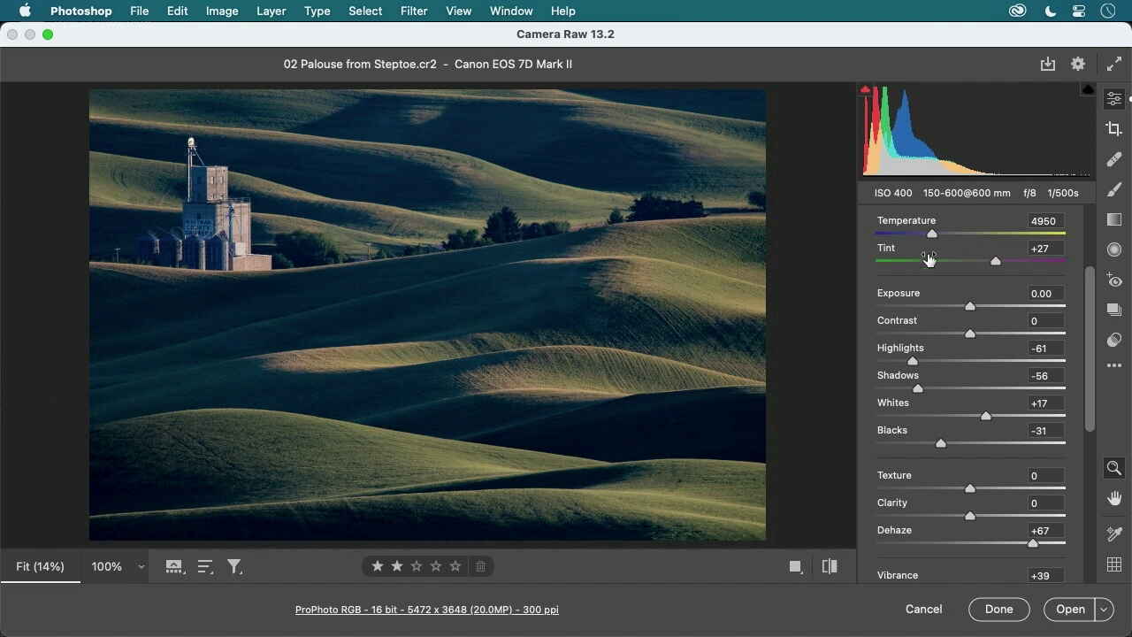
Set the Temperature to 5300 and save the Palouse photo's adjustments back to Bridge
left_click_drag(931, 231, 938, 233)
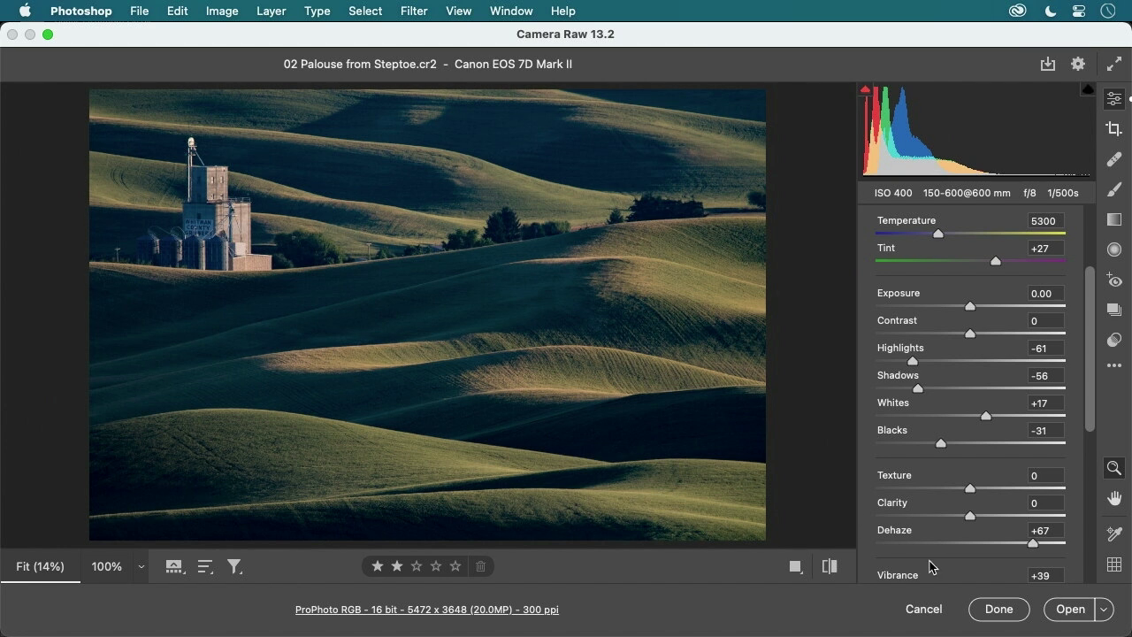
left_click(1000, 610)
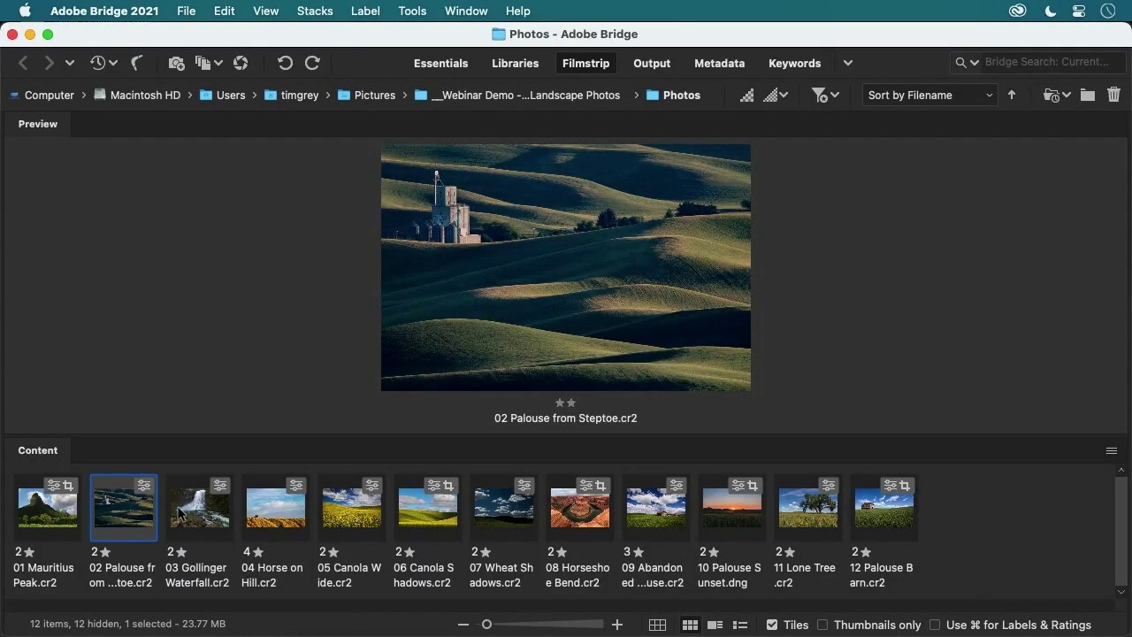
Open 03 Gollinger Waterfall.cr2 in Camera Raw and set Clarity to +51 after comparing several strengths
double_click(178, 514)
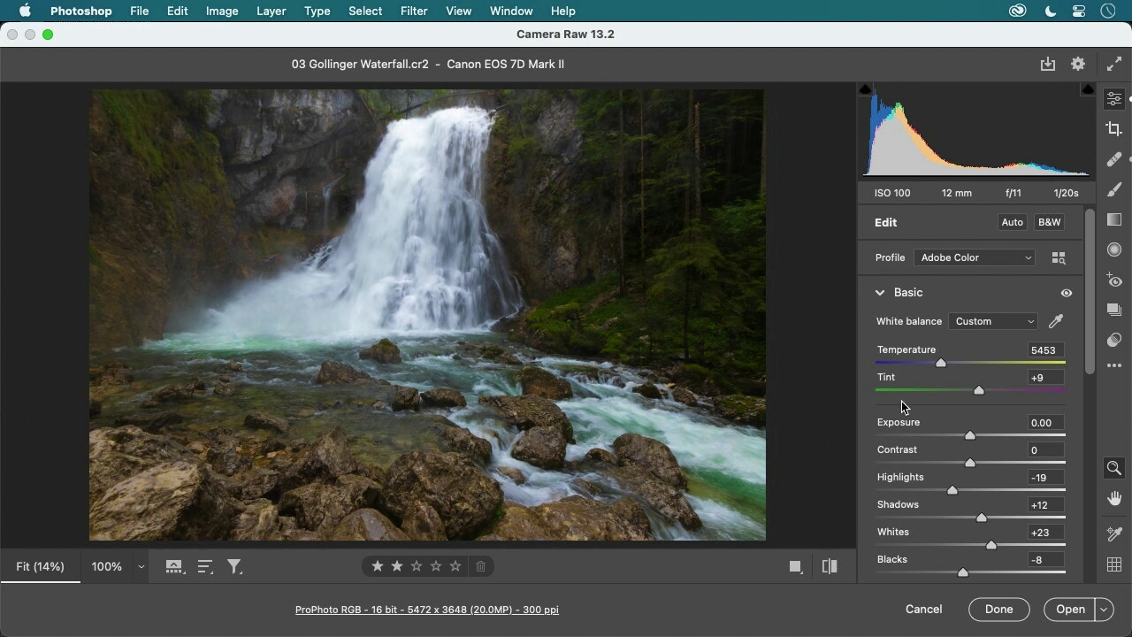
scroll(914, 411, "down", 5)
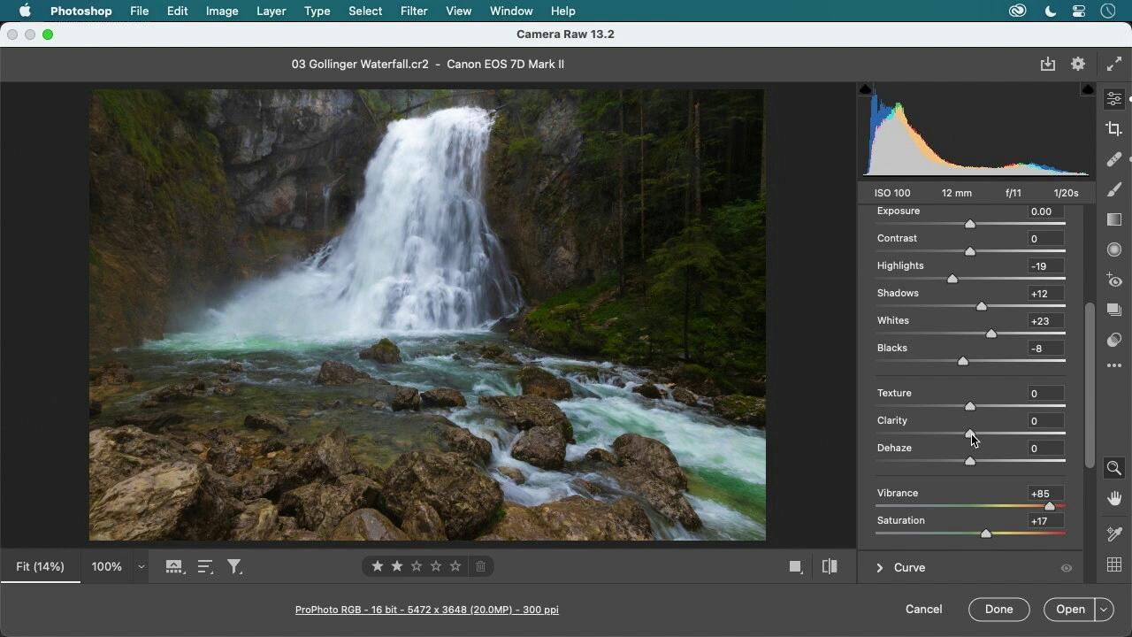
mouse_move(971, 437)
left_mouse_down()
mouse_move(1036, 436)
mouse_move(967, 441)
left_mouse_up()
left_click_drag(966, 437, 1022, 435)
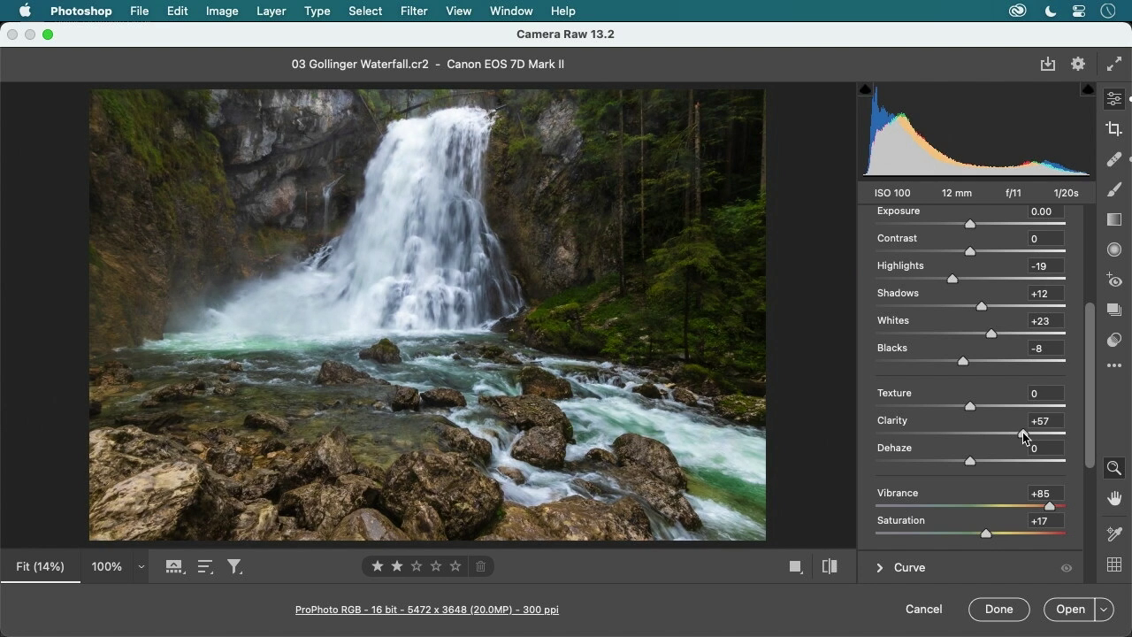
left_click_drag(1022, 432, 1022, 434)
mouse_move(1023, 437)
left_mouse_down()
mouse_move(1038, 435)
mouse_move(991, 437)
mouse_move(1023, 437)
left_mouse_up()
mouse_move(1022, 433)
left_mouse_down()
mouse_move(976, 434)
mouse_move(1011, 433)
left_mouse_up()
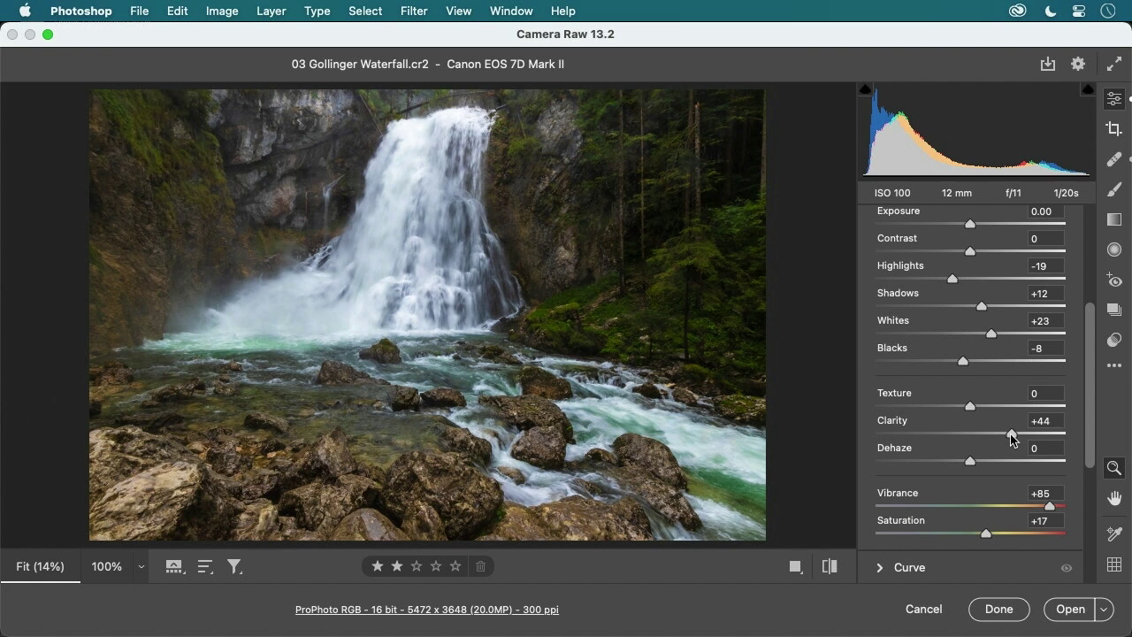
left_click_drag(1012, 433, 1018, 433)
Compare strong and moderate Texture on the waterfall photo and set Texture to +34
left_click_drag(970, 409, 1050, 407)
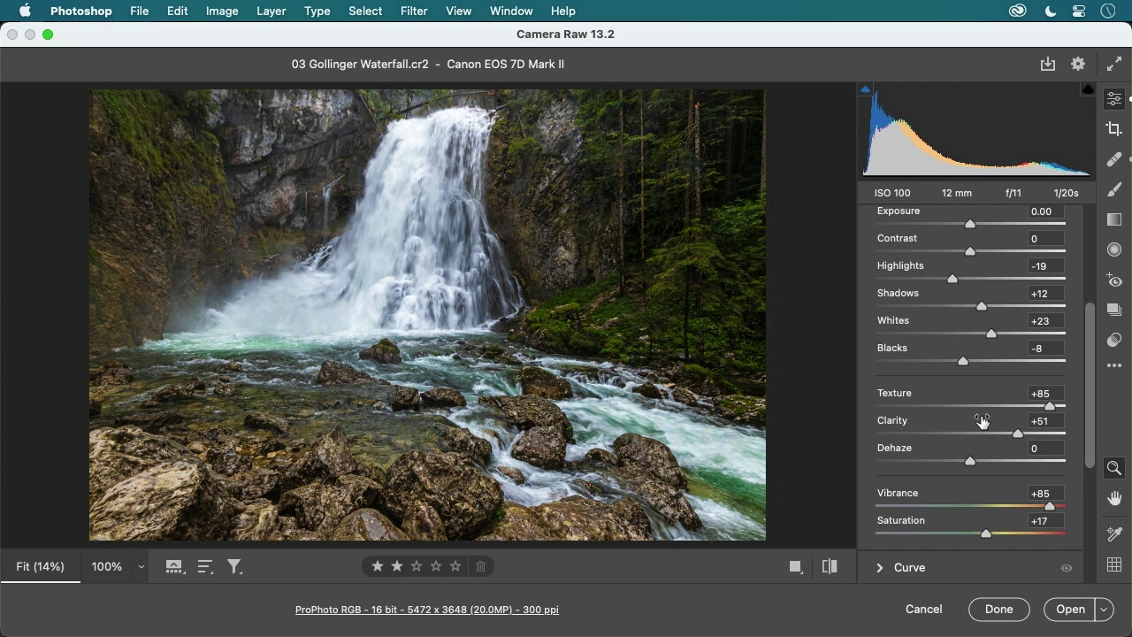
left_click_drag(1051, 406, 1015, 407)
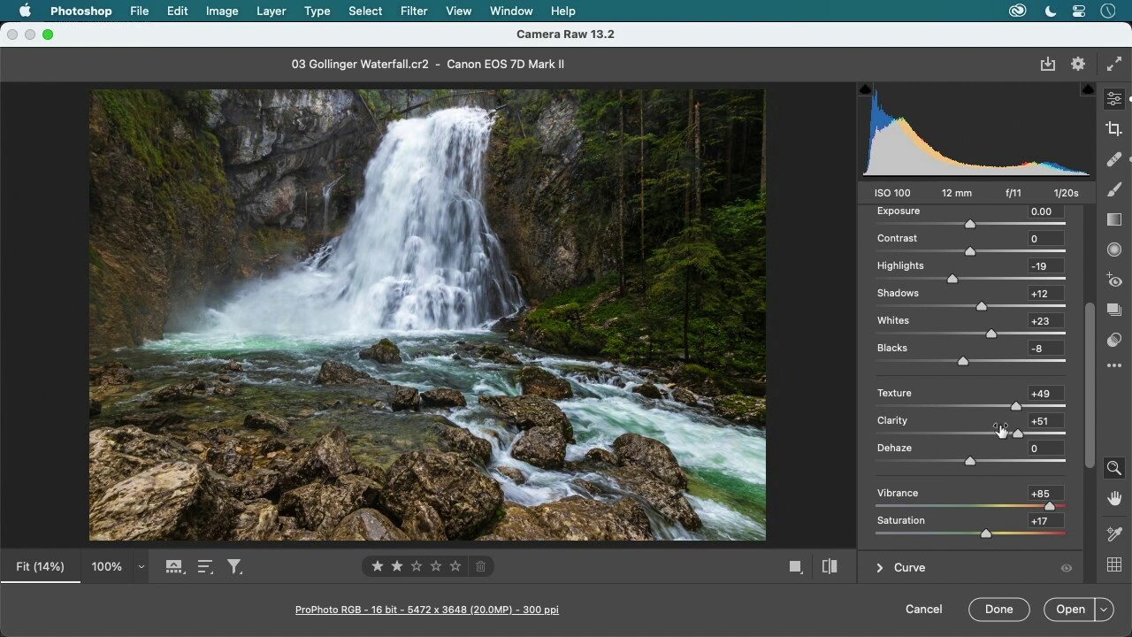
left_click_drag(1016, 406, 1000, 407)
Try the Auto tonal adjustment on the waterfall photo and undo it
scroll(999, 409, "up", 5)
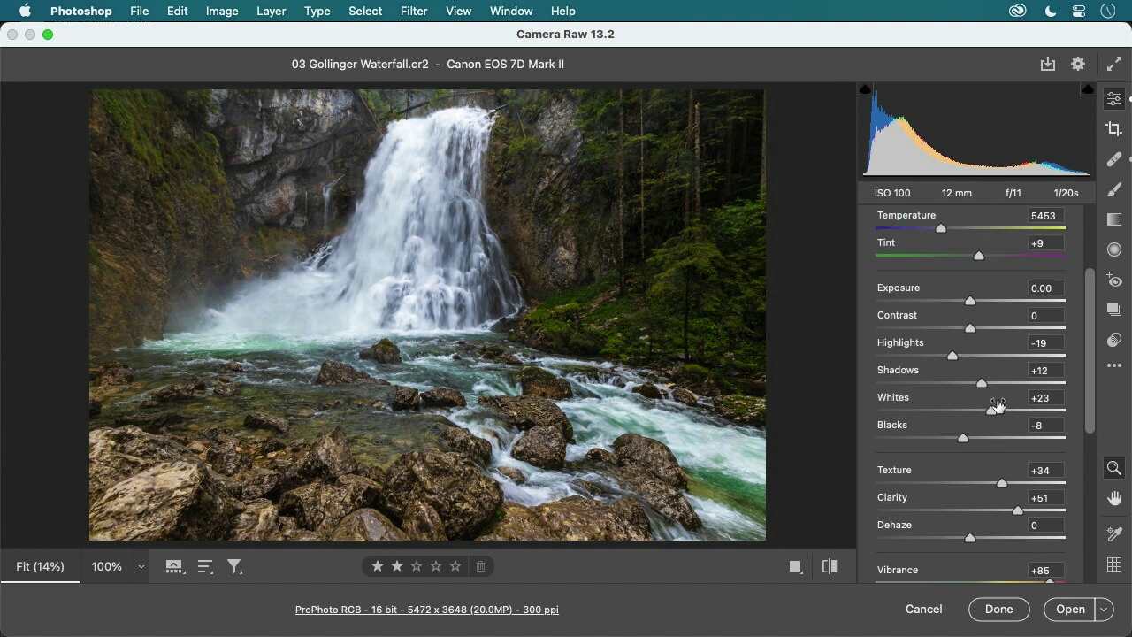
scroll(996, 405, "up", 1)
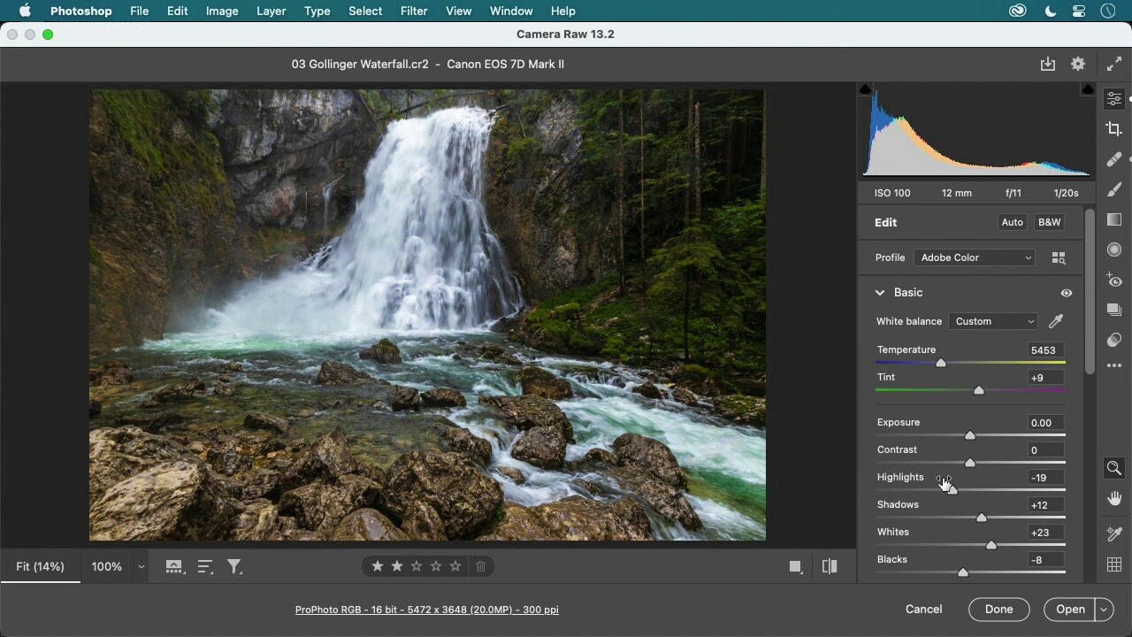
left_click(1007, 224)
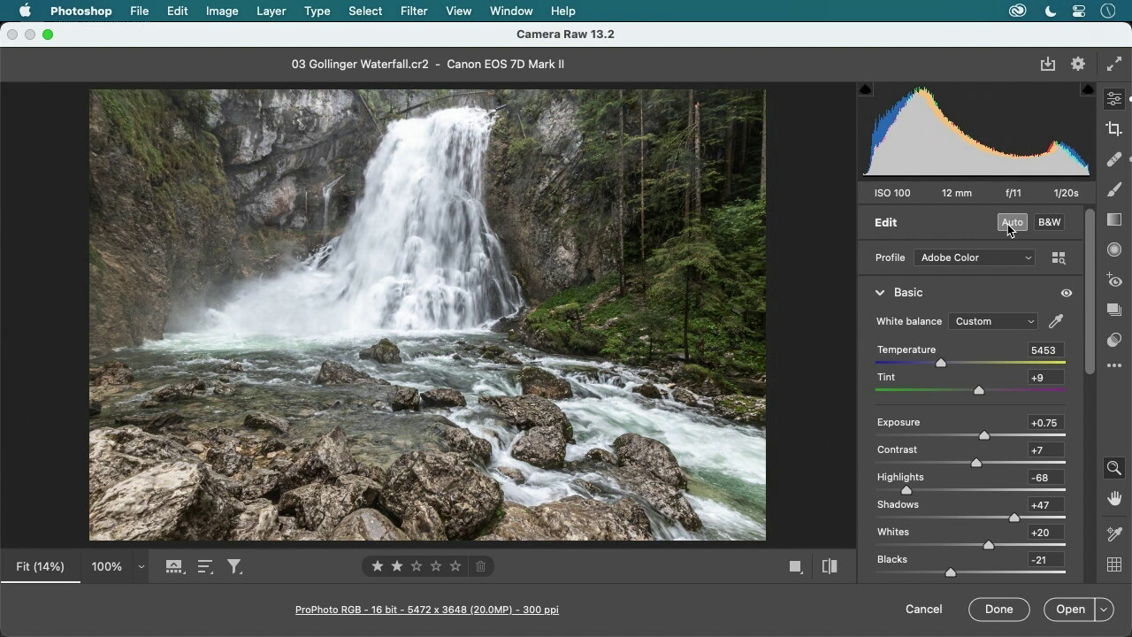
left_click(1008, 224)
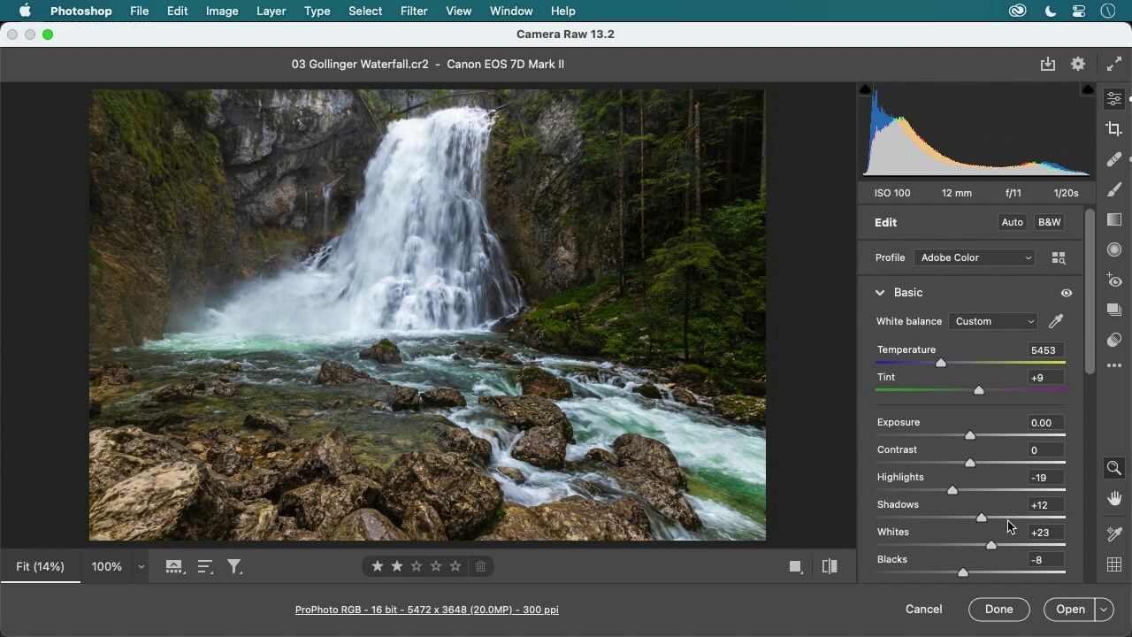
Set Highlights to -11, Shadows to +15 and Whites to +26, and save the waterfall photo's adjustments
left_click_drag(983, 524, 1042, 545)
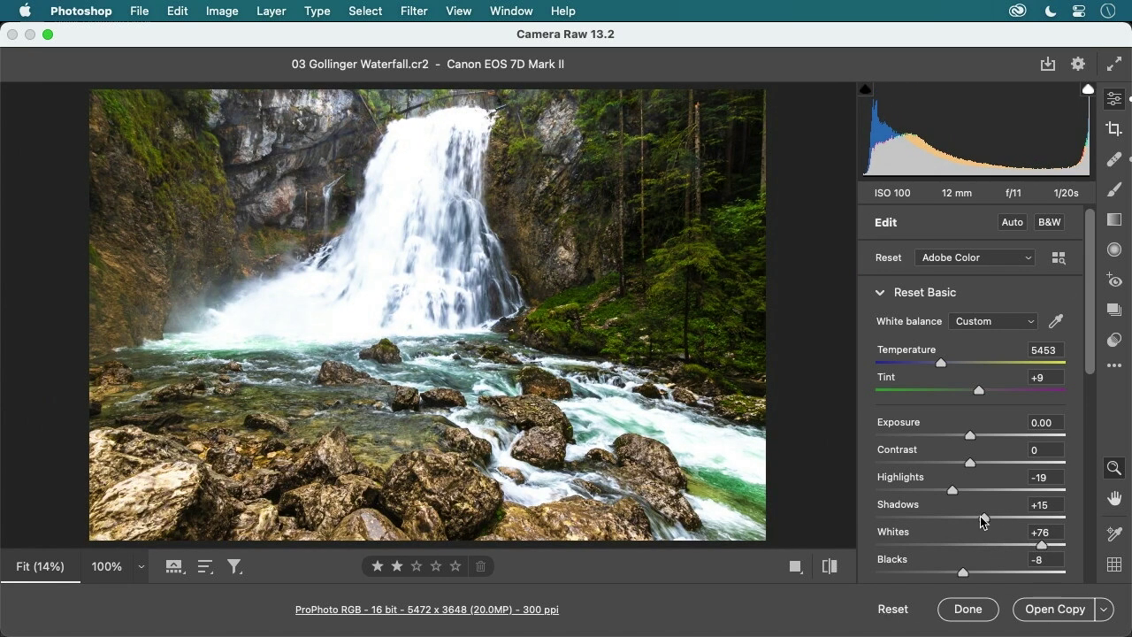
mouse_move(953, 490)
left_mouse_down()
mouse_move(978, 492)
mouse_move(902, 493)
mouse_move(1007, 492)
mouse_move(940, 492)
left_mouse_up()
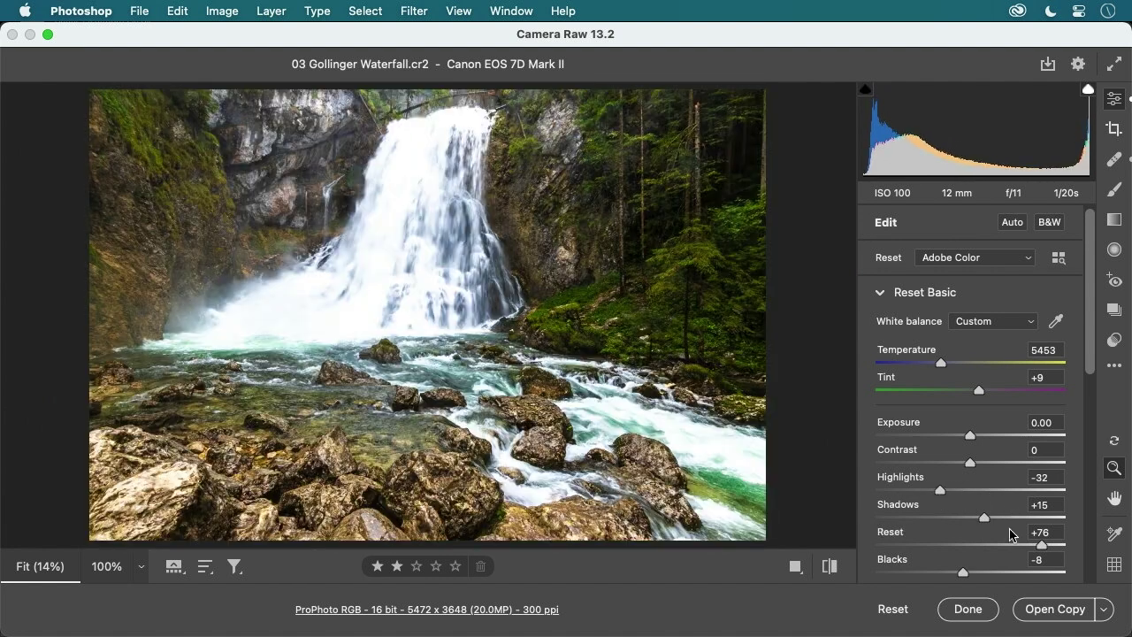
left_click_drag(1042, 545, 996, 549)
mouse_move(941, 490)
left_mouse_down()
mouse_move(1017, 495)
mouse_move(961, 498)
left_mouse_up()
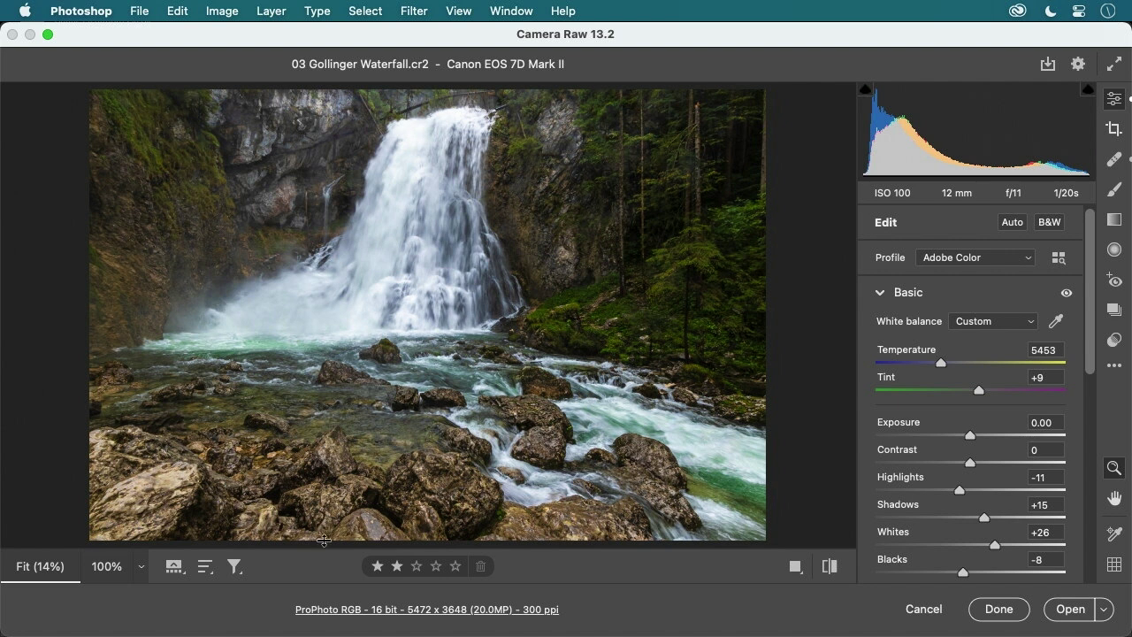
left_click(999, 609)
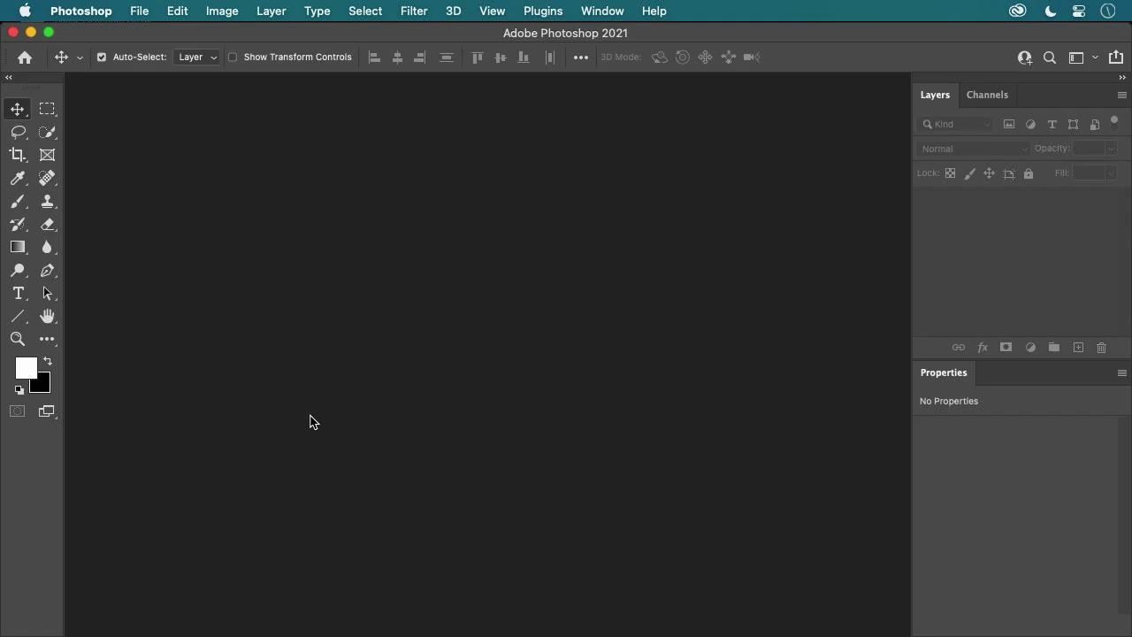
Quit Bridge and switch to Lightroom Classic
key("super+Tab")
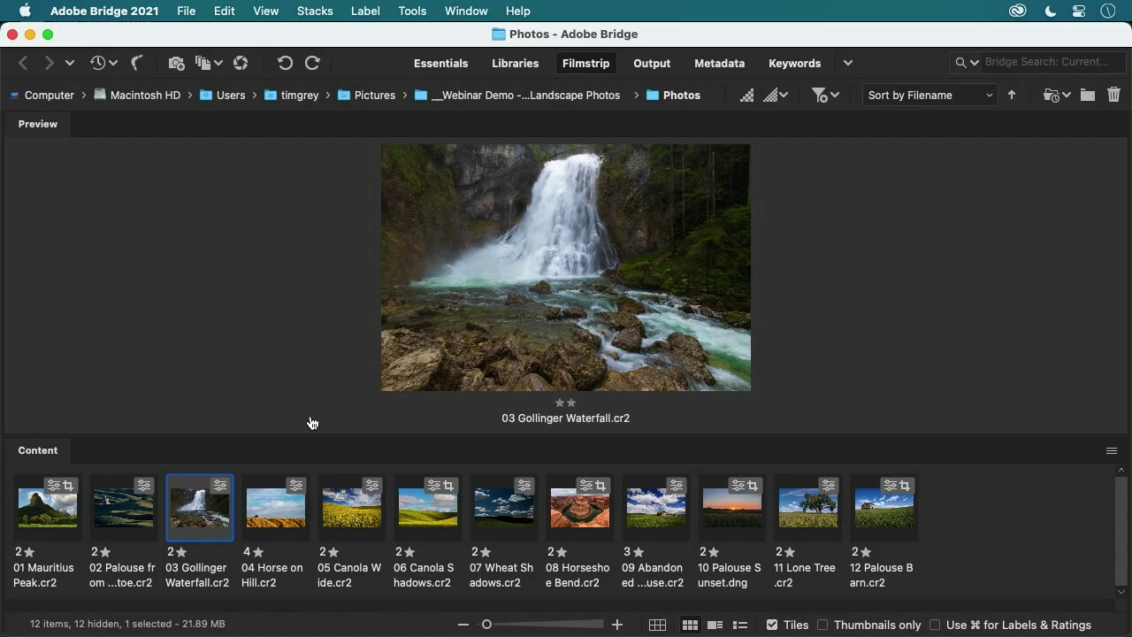
key("super+q")
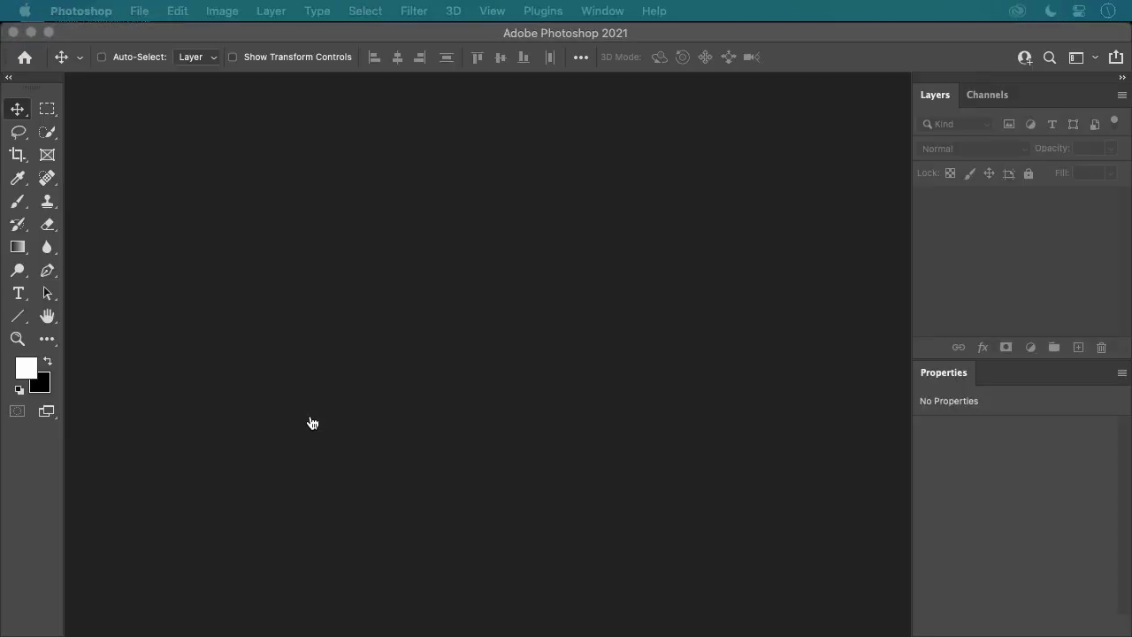
key("super+Tab")
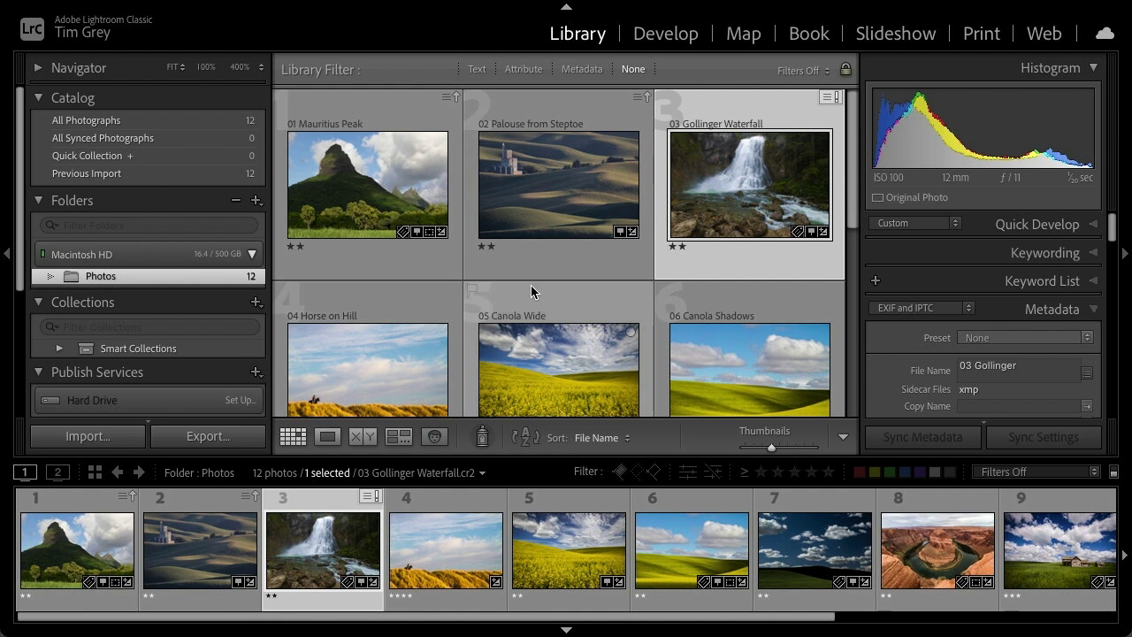
Select 04 Horse on Hill.cr2 in the Library and open it in the Develop module
left_click(389, 354)
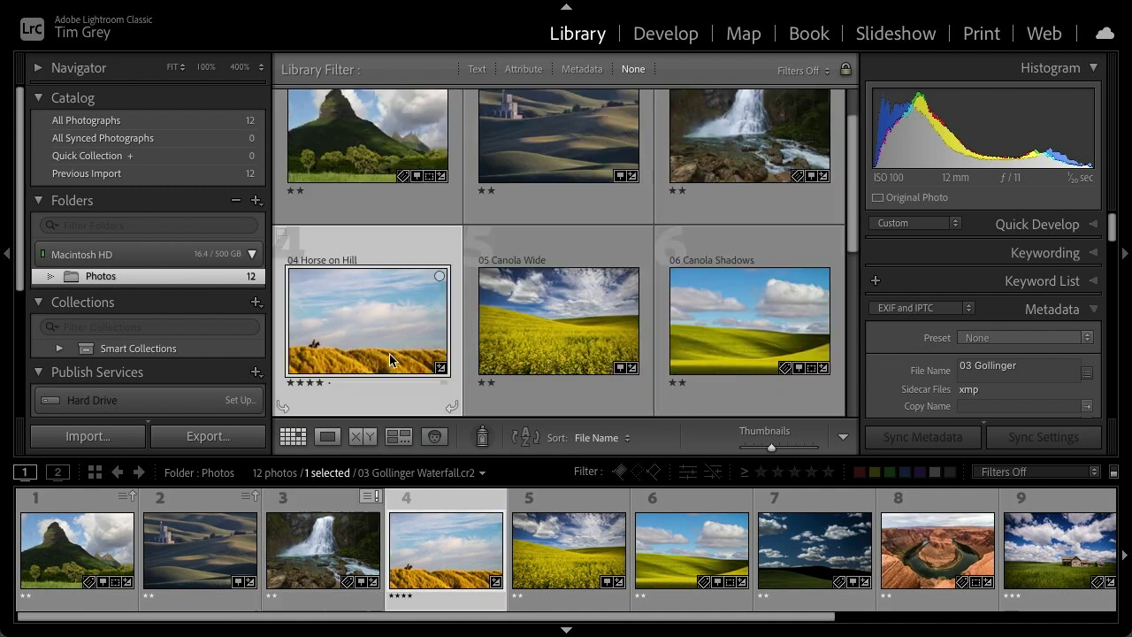
double_click(370, 308)
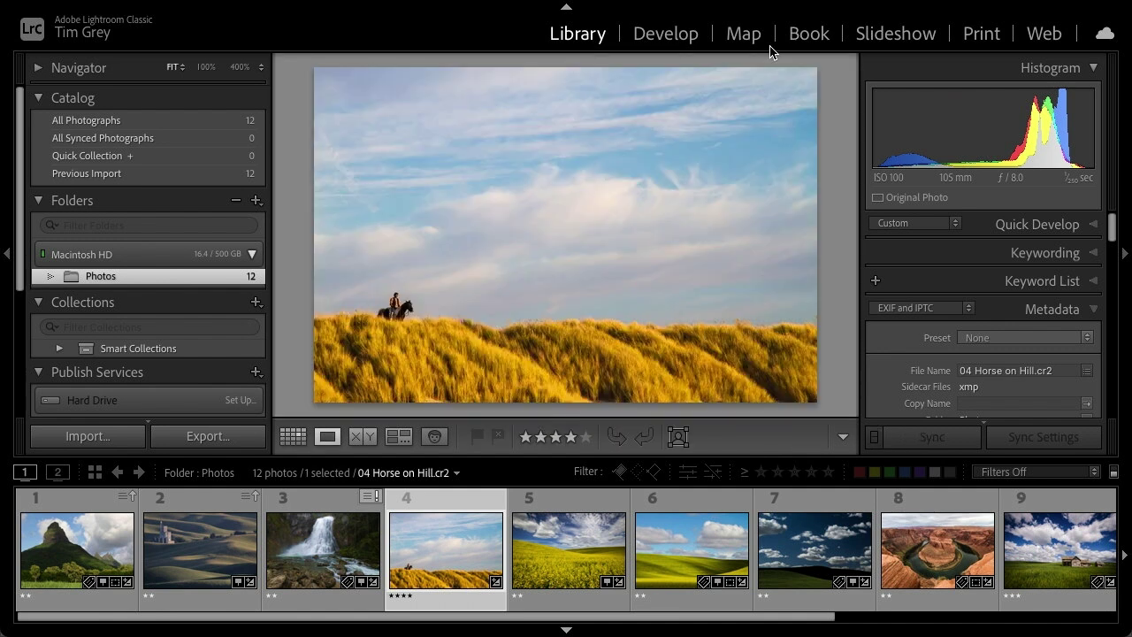
left_click(668, 35)
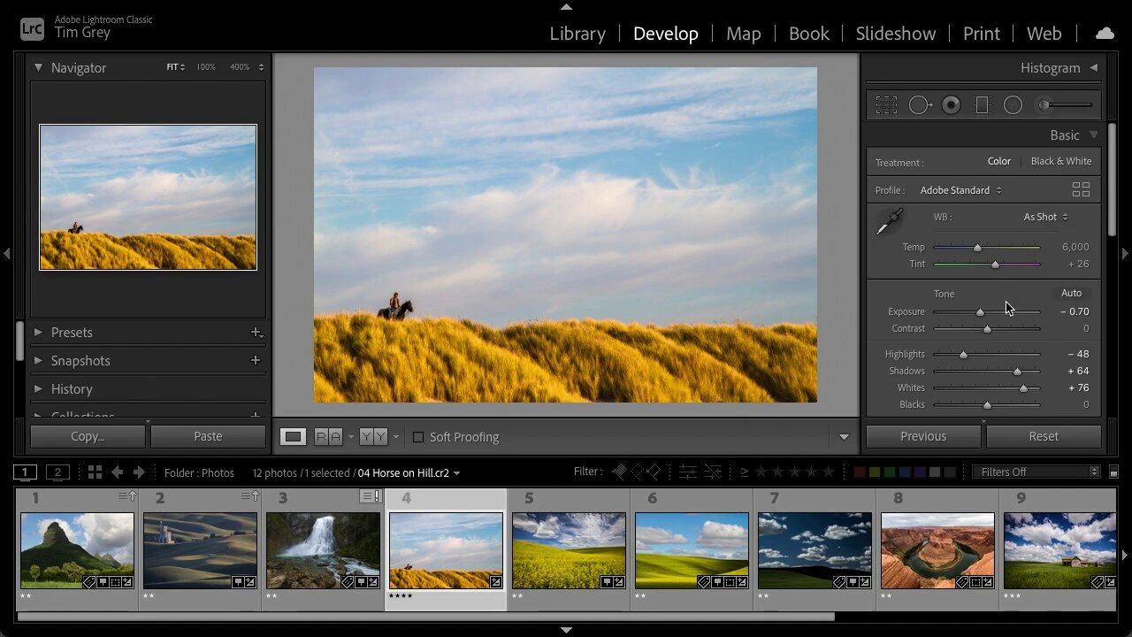
Relaunch Lightroom Classic with the __Webinar Demo - Optimizing Landscape Photos catalog and show 04 Horse on Hill.cr2 in Develop
key("super+h")
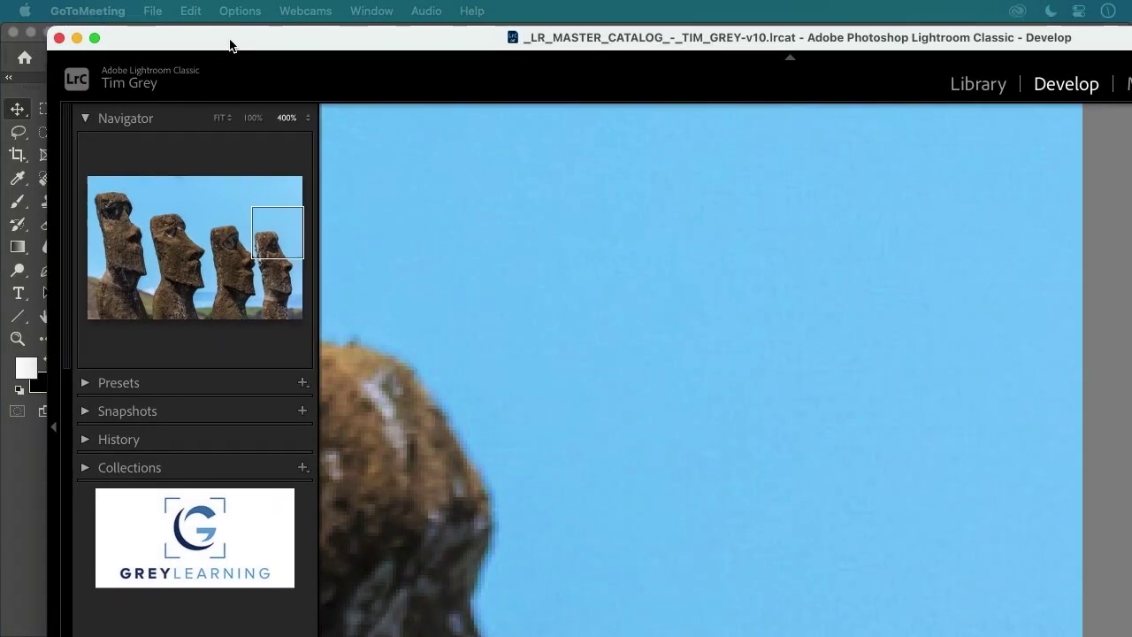
key("shift+f")
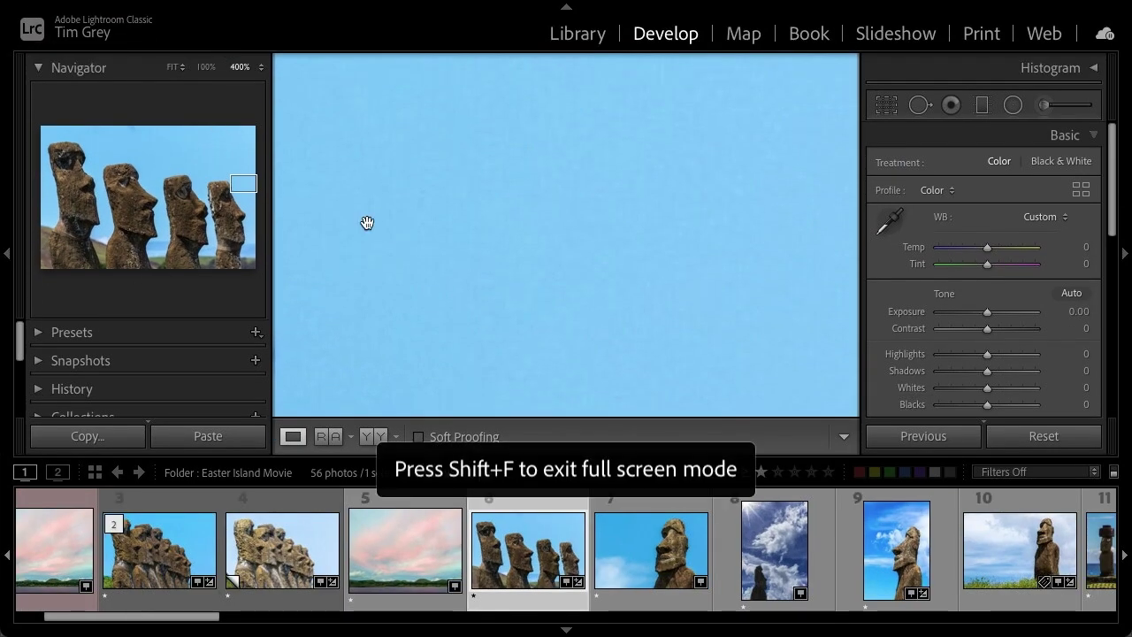
left_click(577, 34)
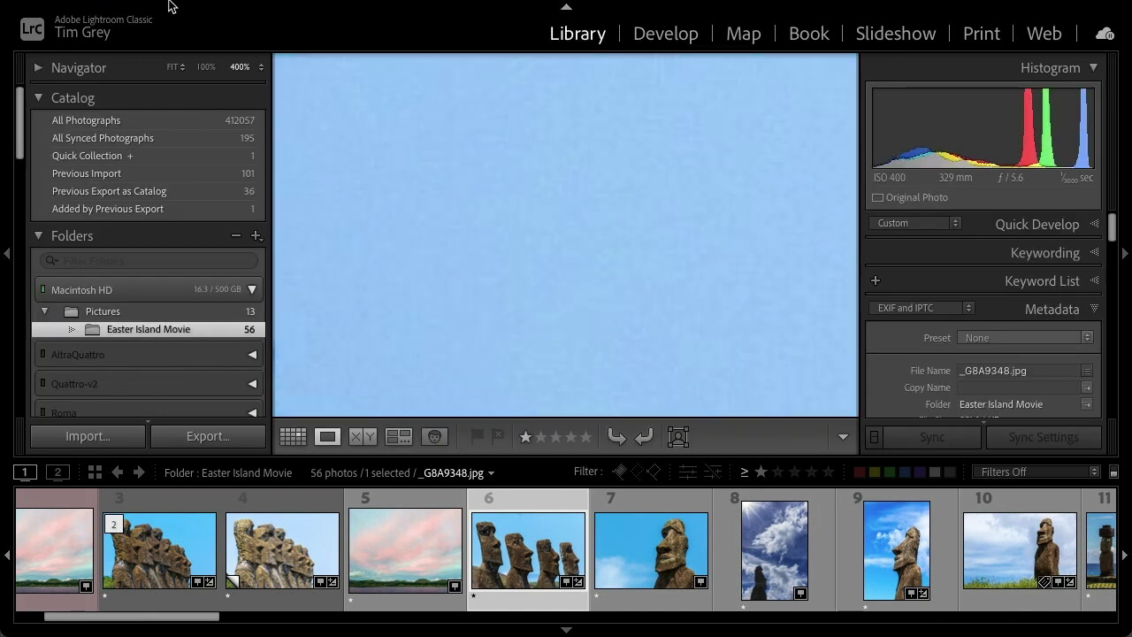
left_click(180, 11)
mouse_move(222, 86)
left_click(511, 105)
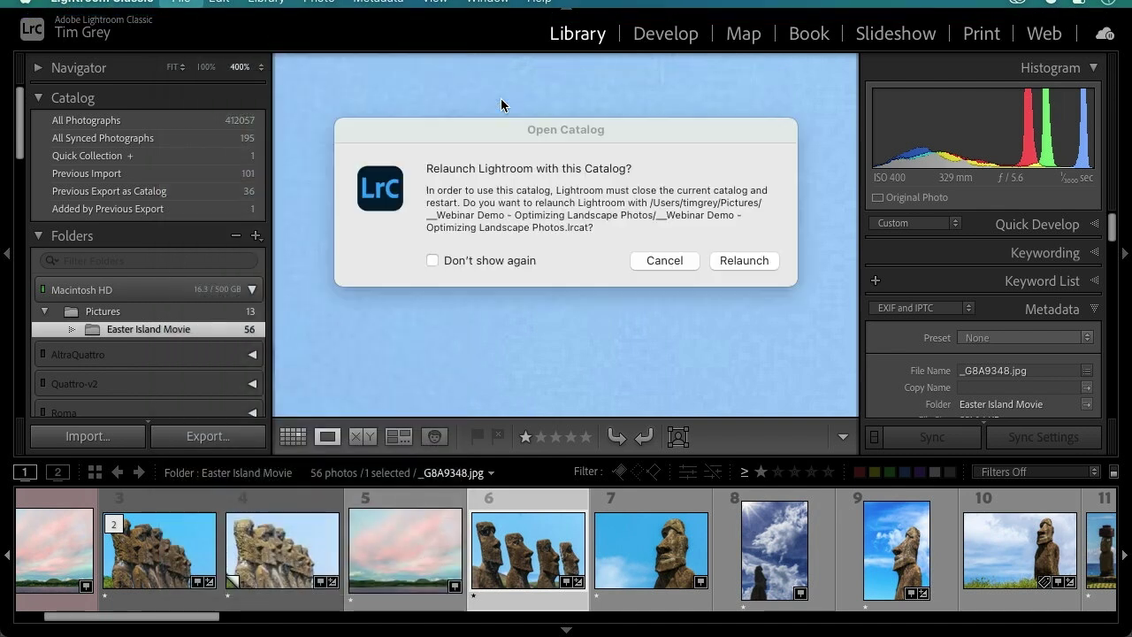
left_click(743, 261)
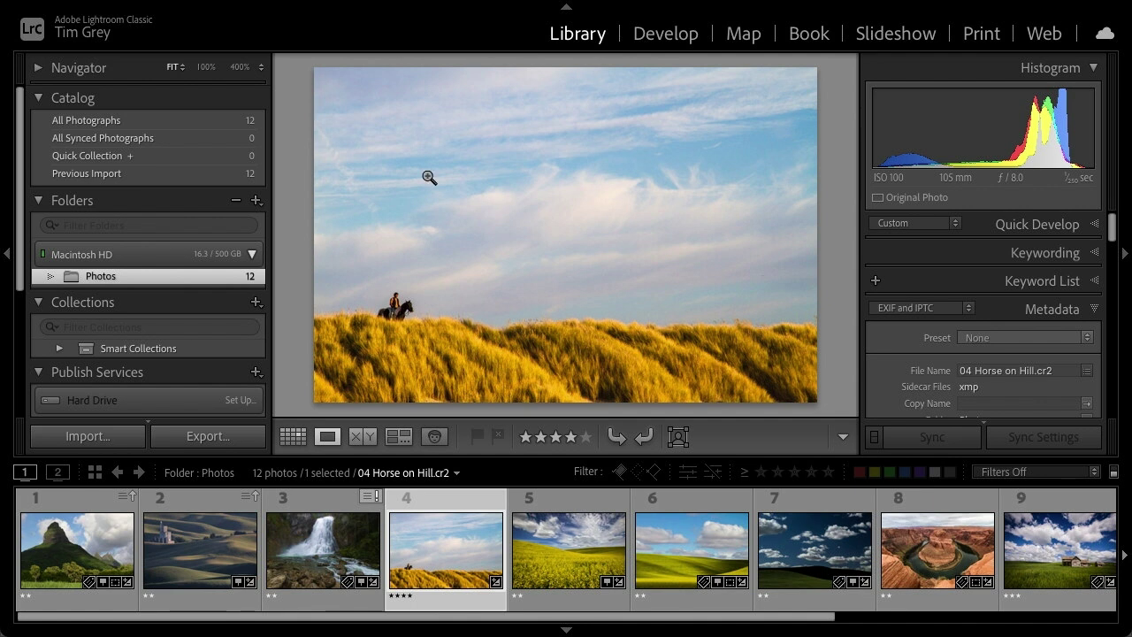
left_click(669, 36)
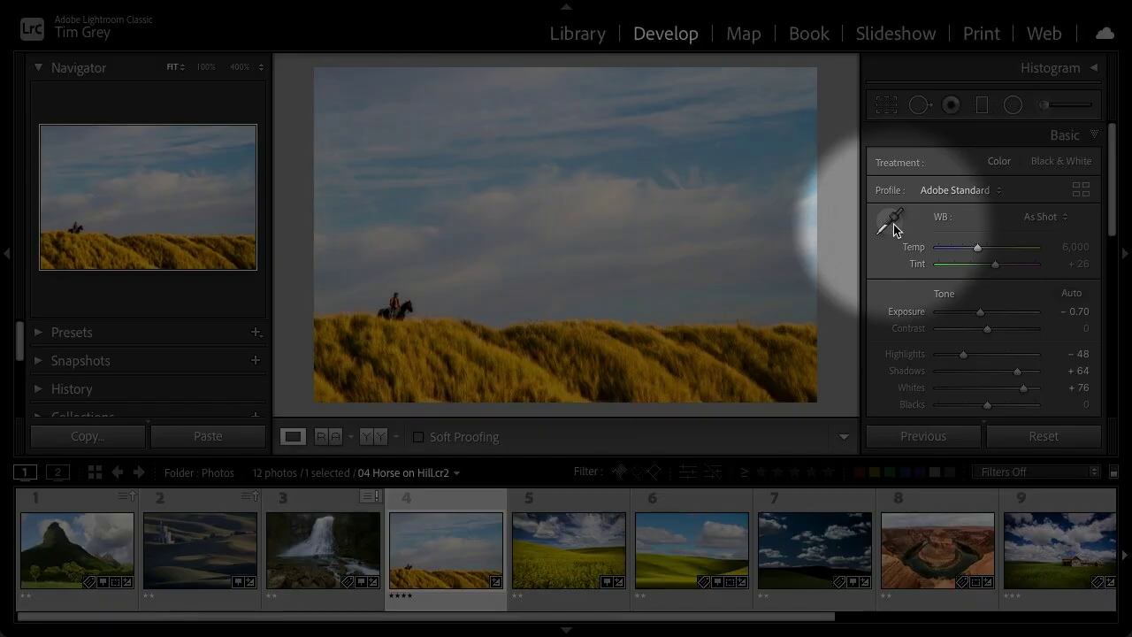
Sample the white balance with the White Balance Selector, first from the golden grass and again from the clouds
left_click(892, 221)
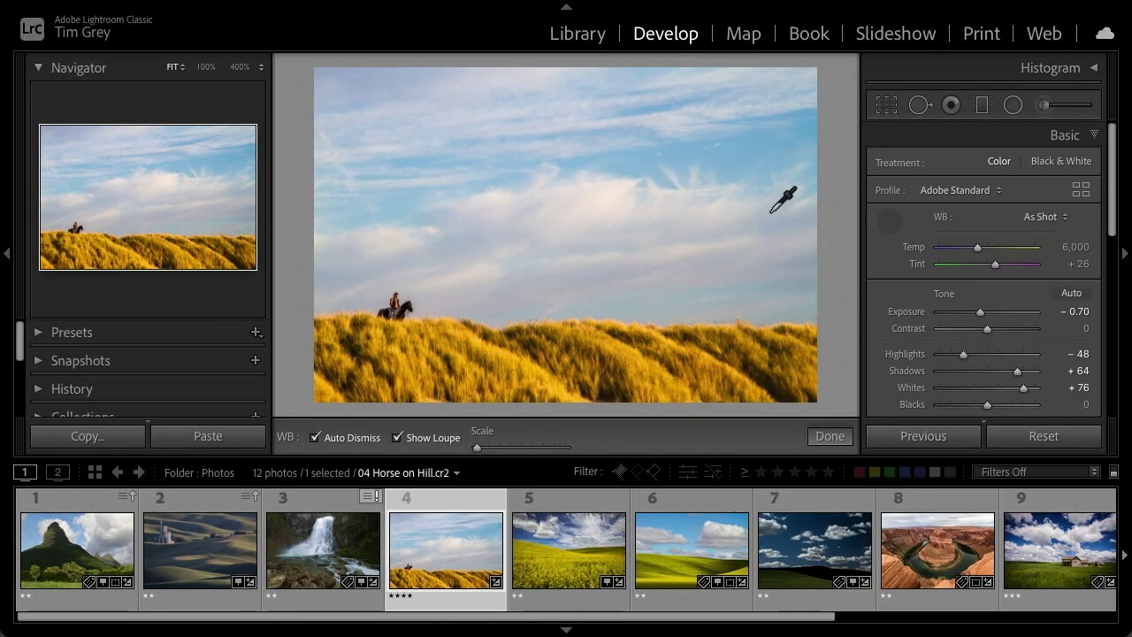
left_click(469, 331)
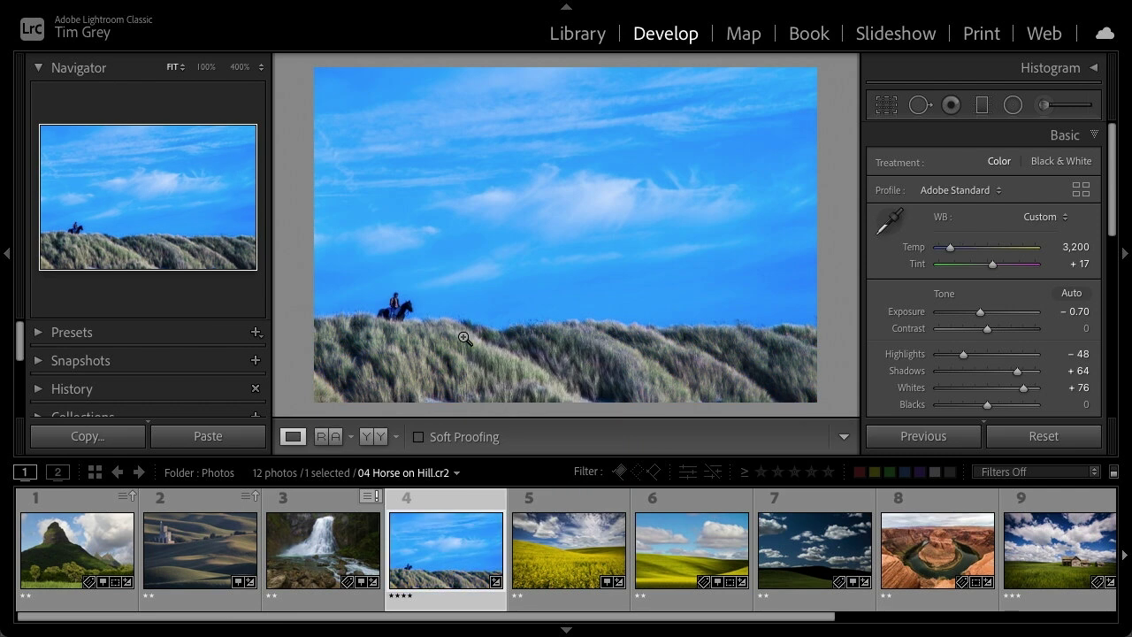
left_click(890, 223)
left_click(628, 187)
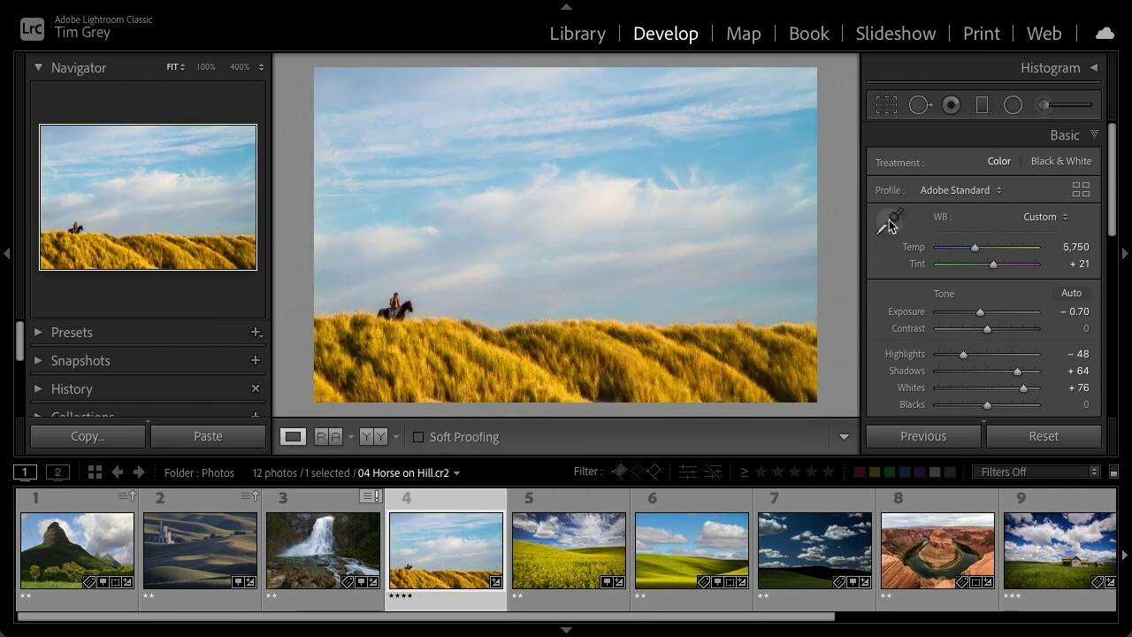
Try the Daylight white balance preset on the horse photo and restore the As Shot preset
left_click(1033, 222)
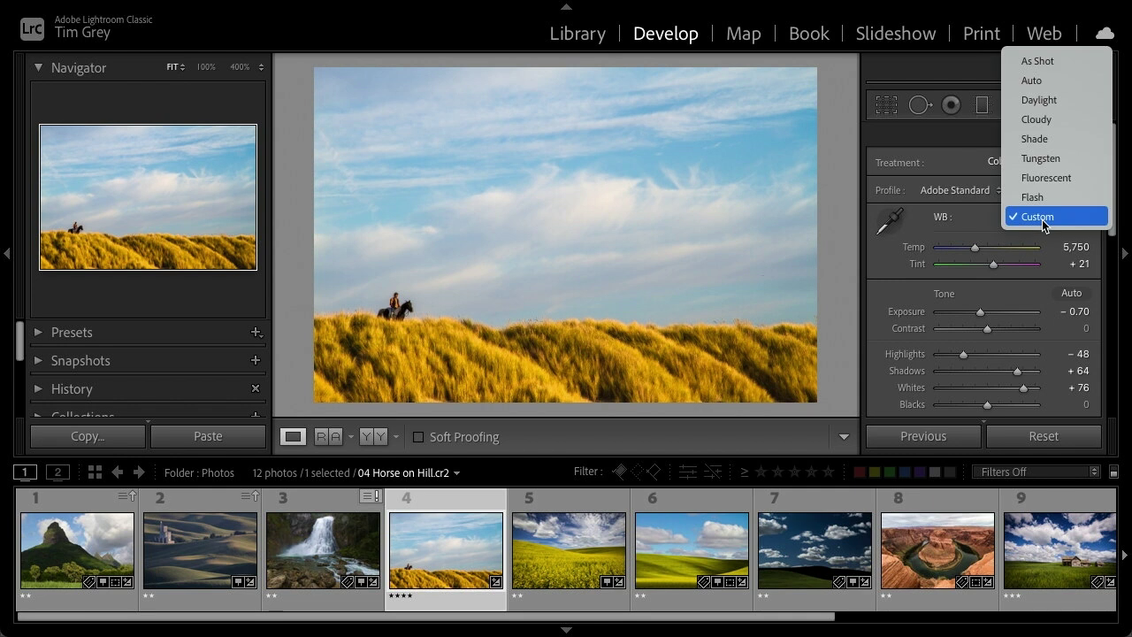
left_click(1050, 100)
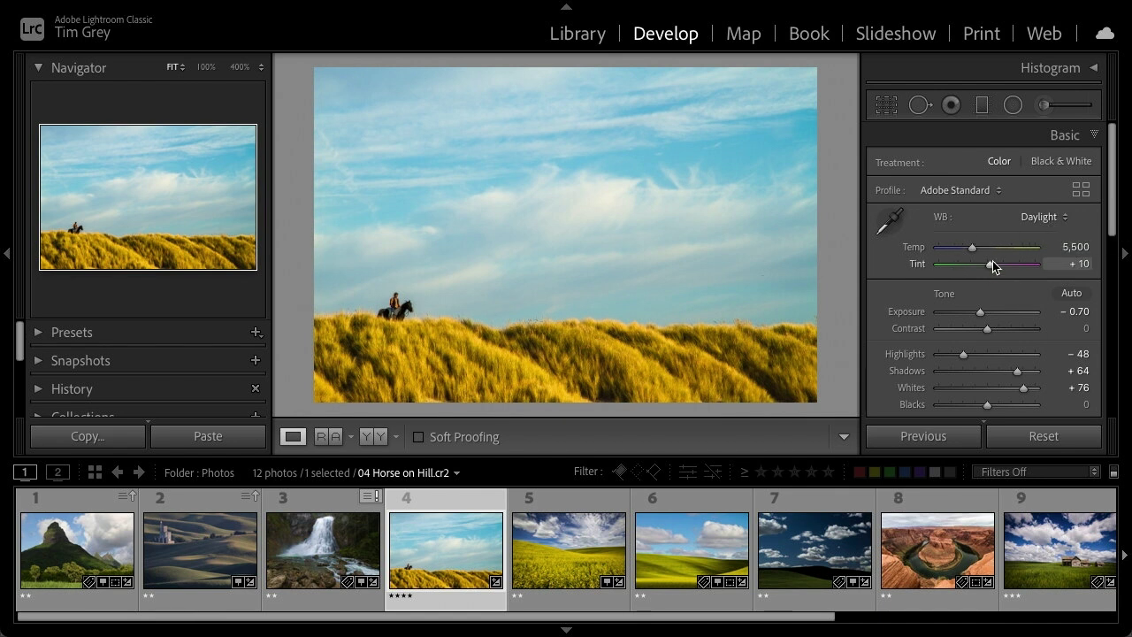
left_click(1041, 217)
left_click(1039, 179)
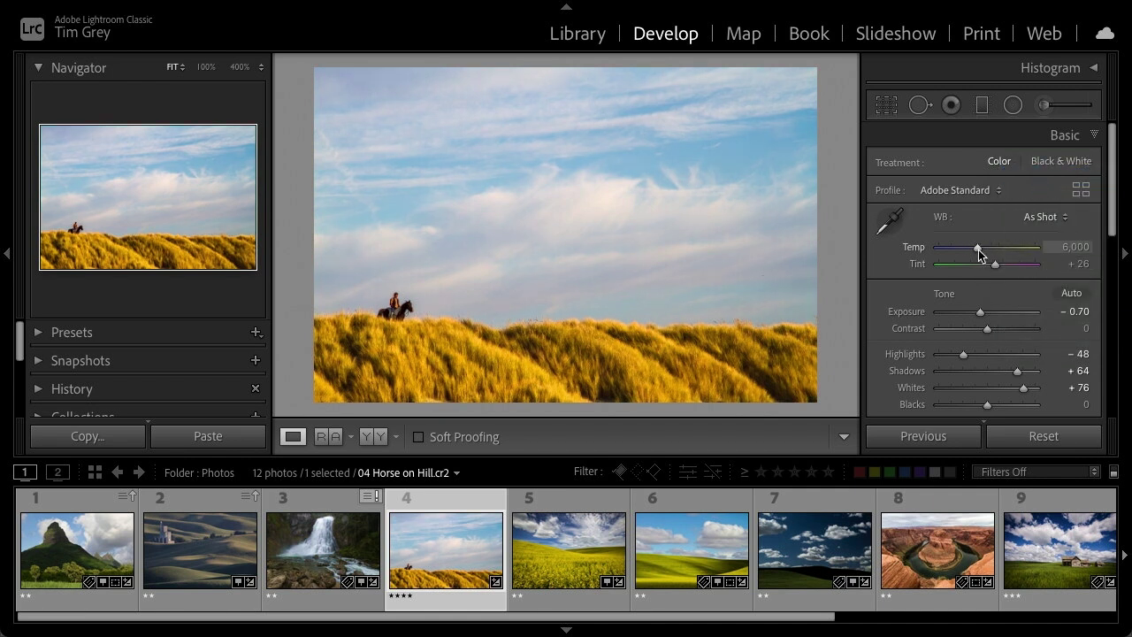
Warm the horse photo by raising the white balance Temp to 6,556
mouse_move(979, 250)
left_mouse_down()
mouse_move(935, 255)
mouse_move(1042, 256)
mouse_move(930, 255)
mouse_move(1039, 250)
mouse_move(980, 249)
left_mouse_up()
mouse_move(980, 249)
left_mouse_down()
mouse_move(965, 251)
mouse_move(983, 250)
left_mouse_up()
key("Up")
key("Up")
key("Up")
key("Up")
key("Up")
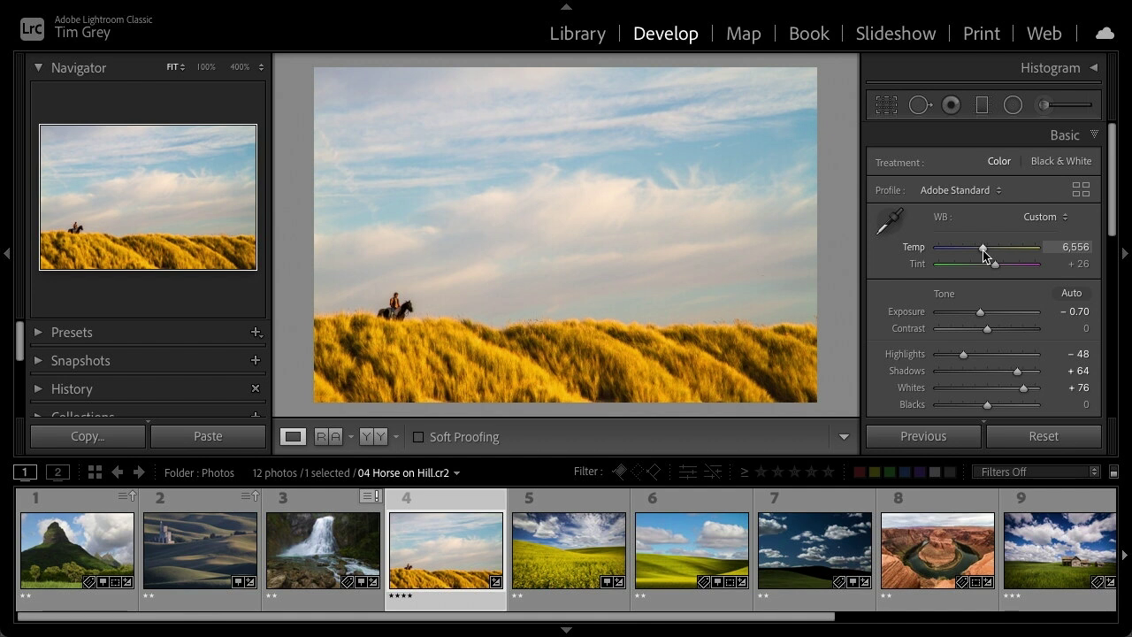
Fine-tune the horse photo's white balance to Temp 6,256 and Tint +25
mouse_move(983, 250)
left_mouse_down()
mouse_move(985, 264)
mouse_move(1003, 265)
mouse_move(942, 267)
mouse_move(1027, 267)
mouse_move(989, 265)
left_mouse_up()
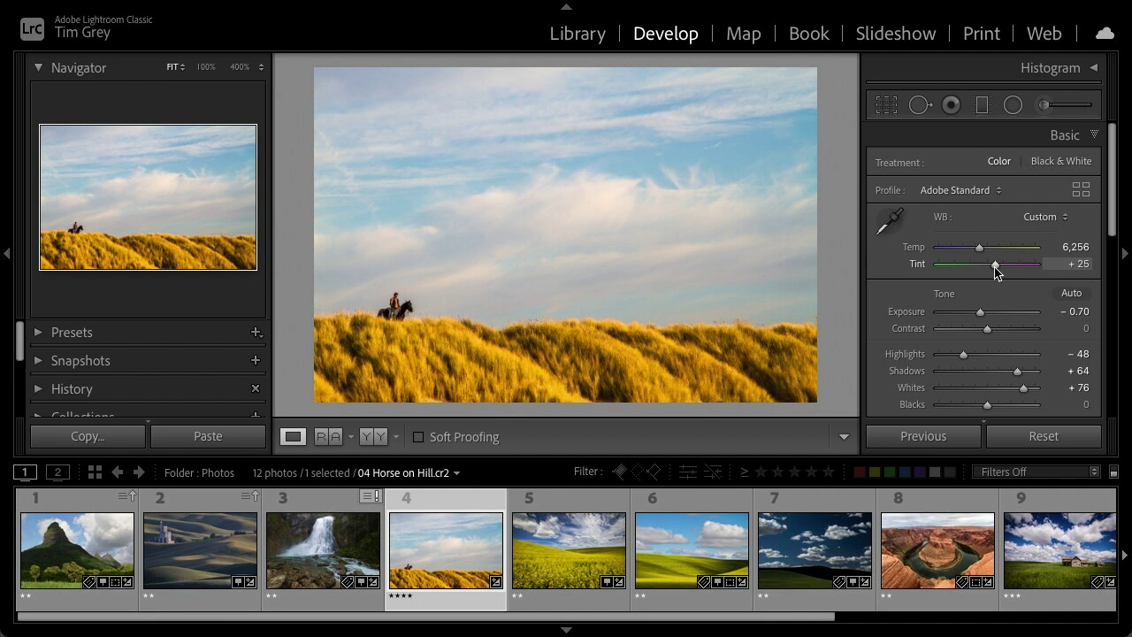
Switch to 05 Canola Wide.cr2 and show its Vibrance and Saturation adjustments
left_click(544, 561)
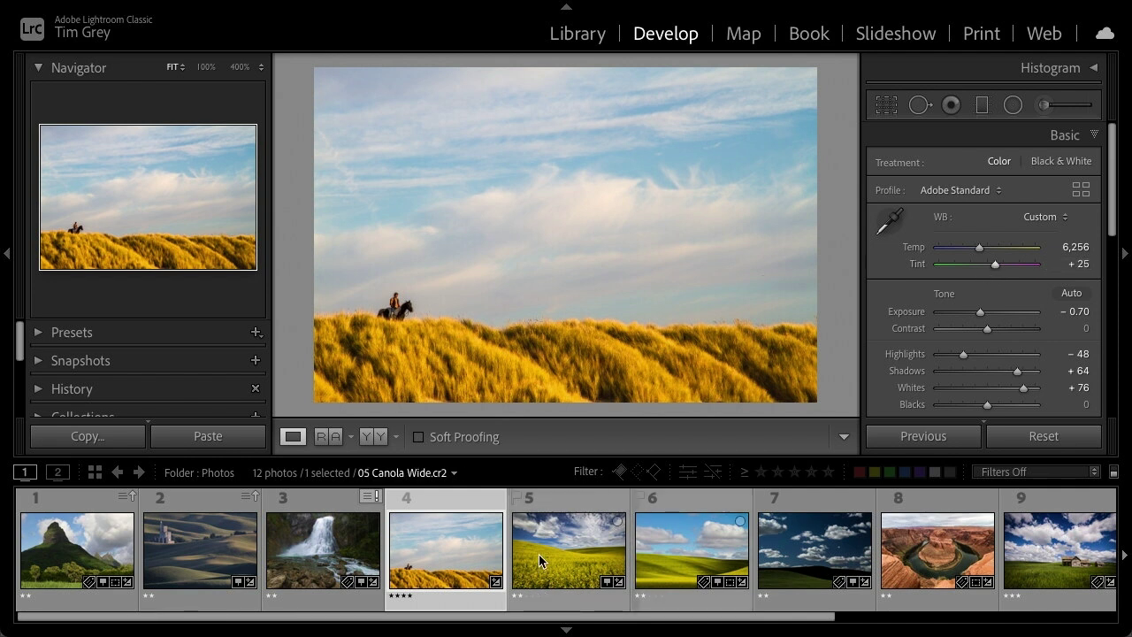
left_click_drag(1112, 212, 1115, 274)
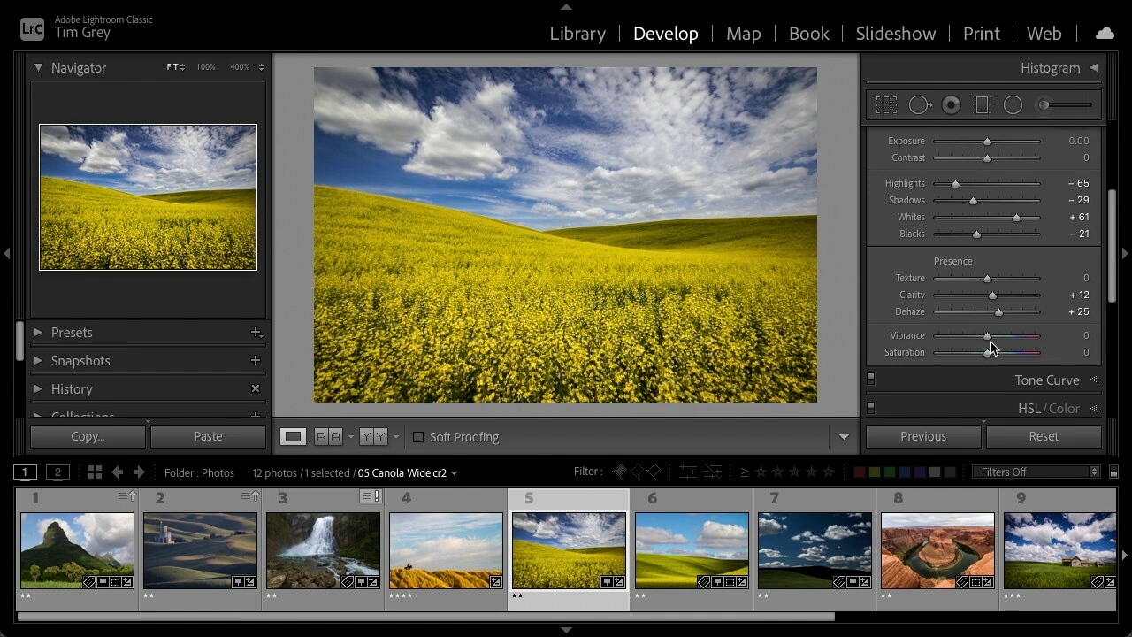
Try Saturation at +100 and −100 and Vibrance at +39 on the canola photo, resetting each adjustment to 0
left_click_drag(988, 353, 1045, 355)
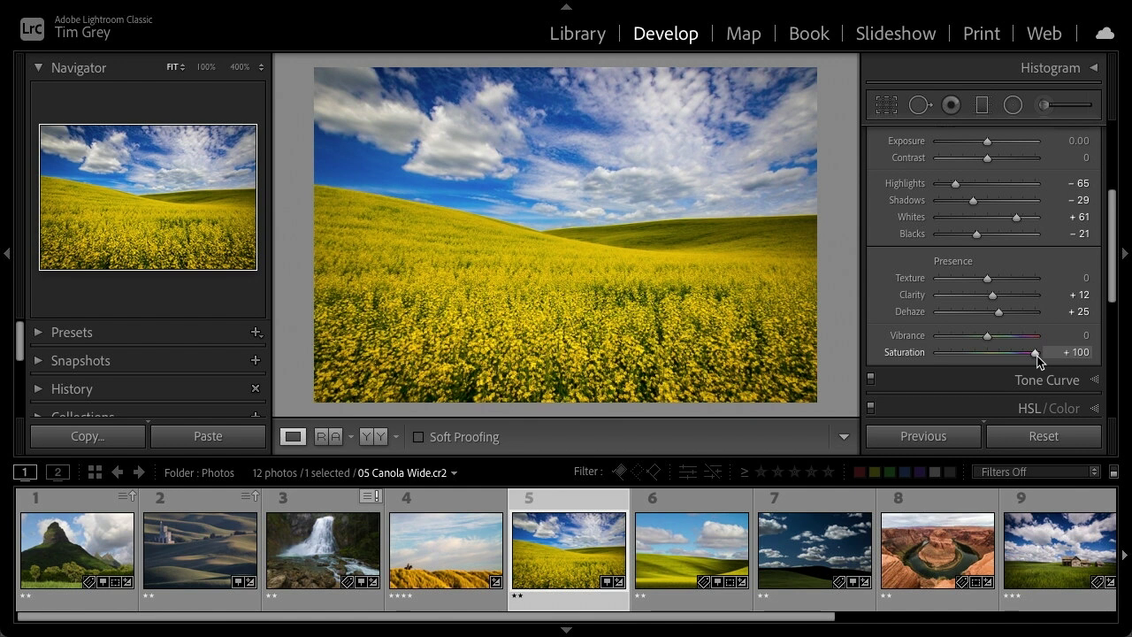
left_click_drag(1037, 356, 920, 354)
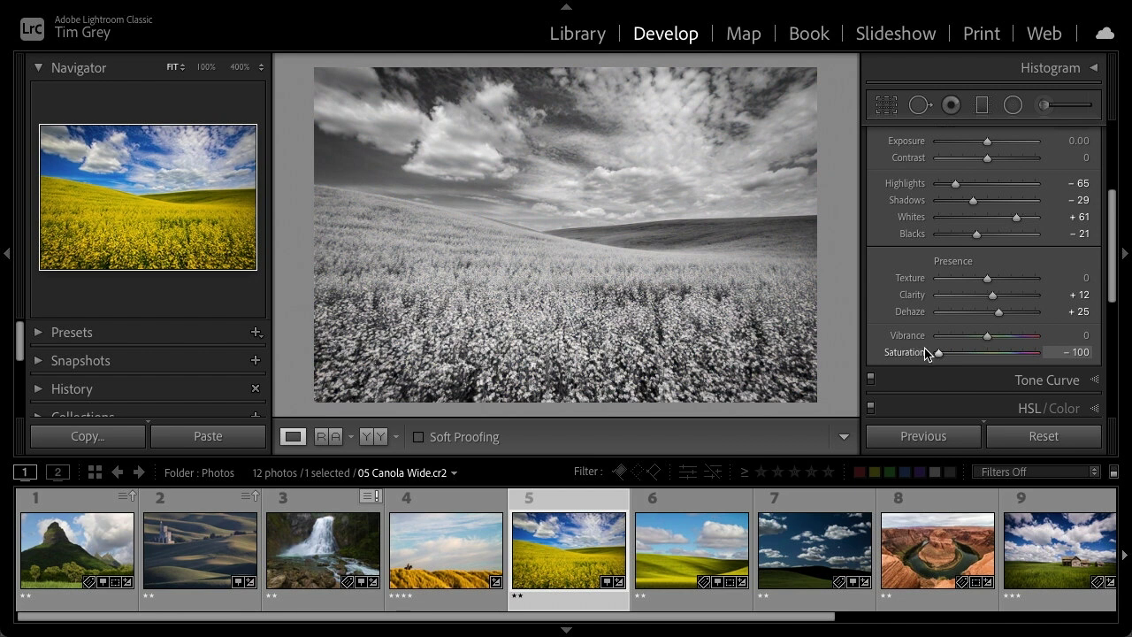
left_click_drag(930, 354, 976, 353)
double_click(976, 353)
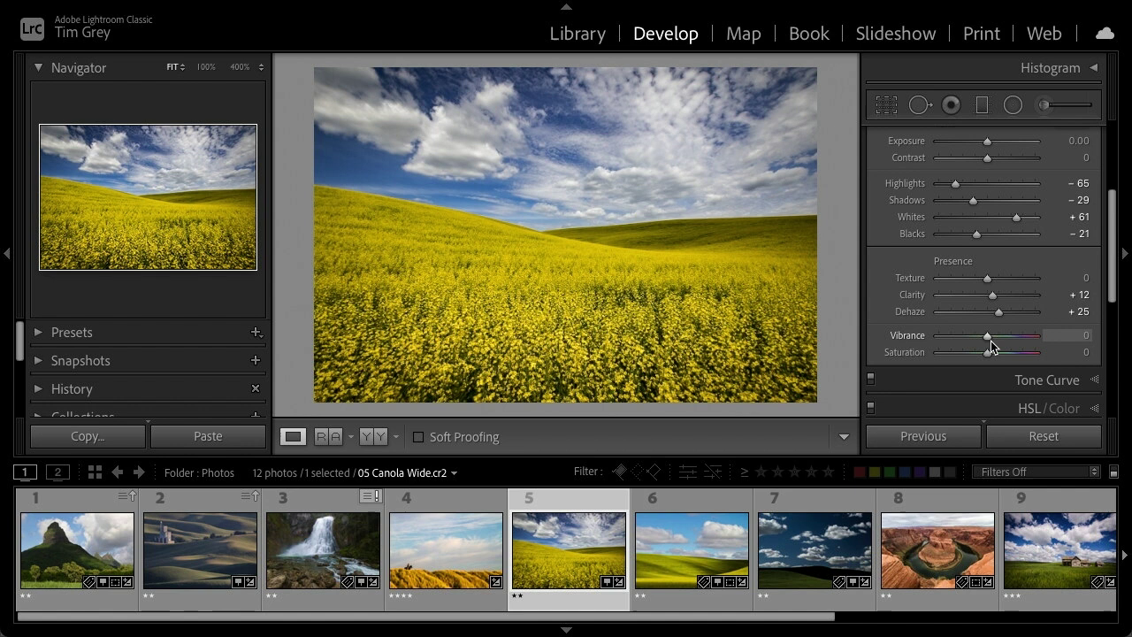
left_click_drag(987, 353, 946, 355)
double_click(946, 354)
mouse_move(987, 336)
left_mouse_down()
mouse_move(1034, 338)
mouse_move(983, 342)
mouse_move(1017, 343)
mouse_move(994, 342)
mouse_move(1005, 342)
left_mouse_up()
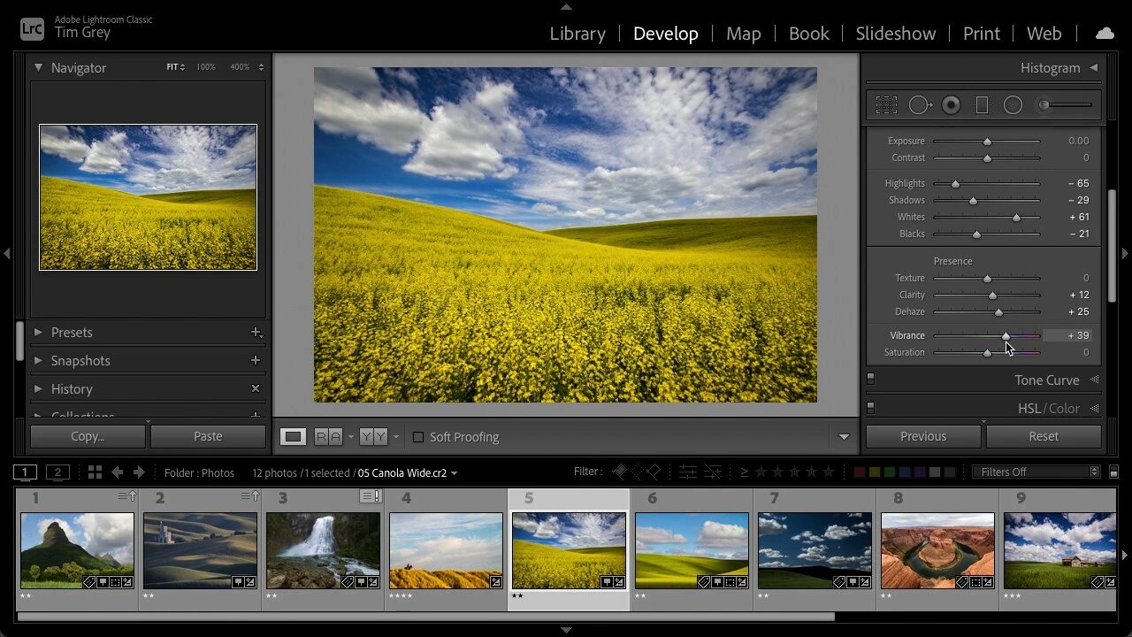
double_click(1009, 339)
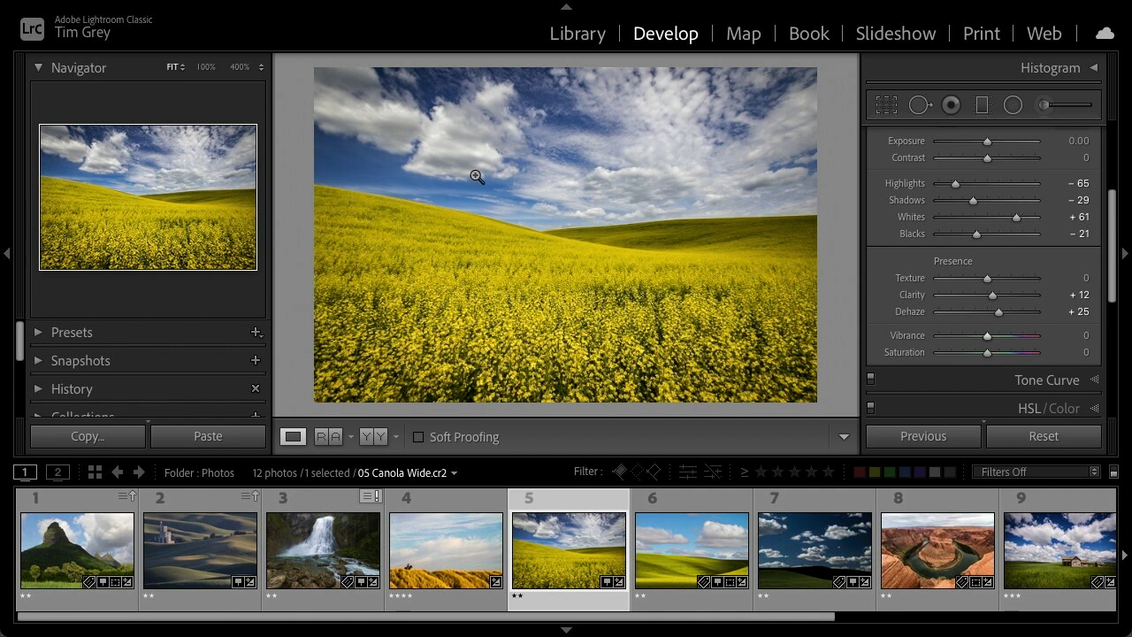
Set the canola photo's Vibrance to +59 and its Saturation to −12
left_click_drag(989, 337, 1010, 338)
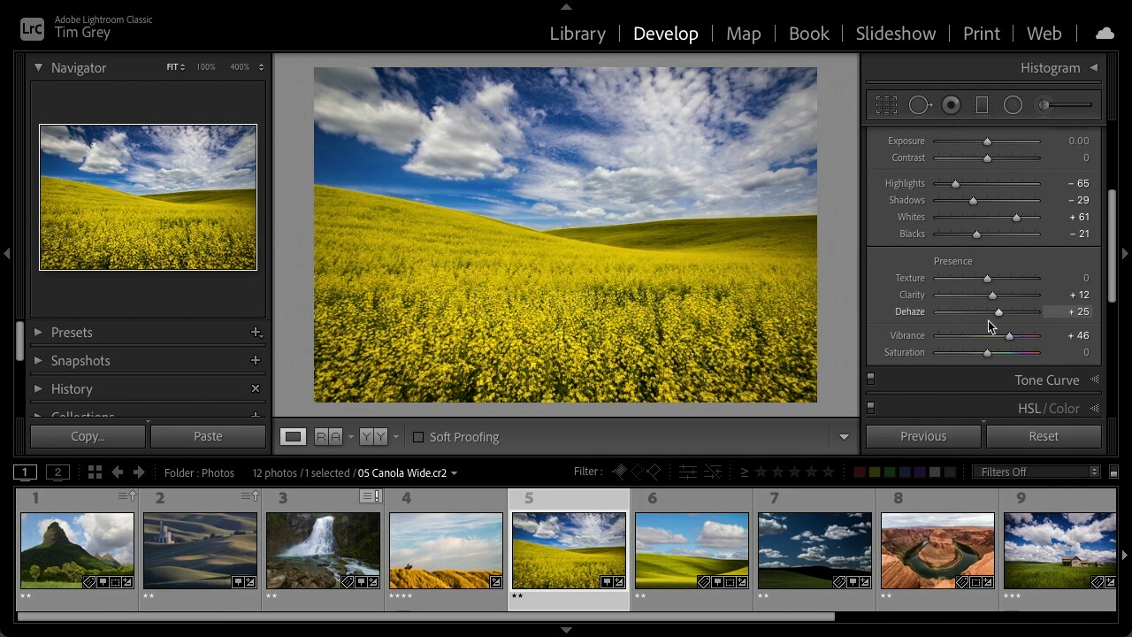
left_click_drag(1010, 336, 1018, 338)
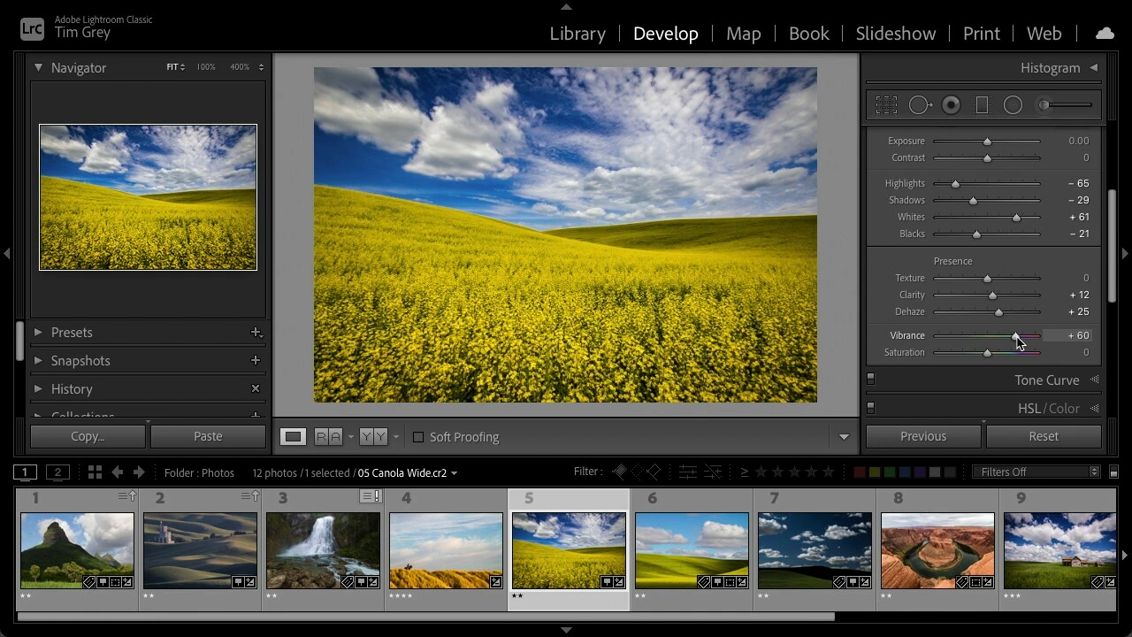
left_click_drag(1017, 337, 1015, 342)
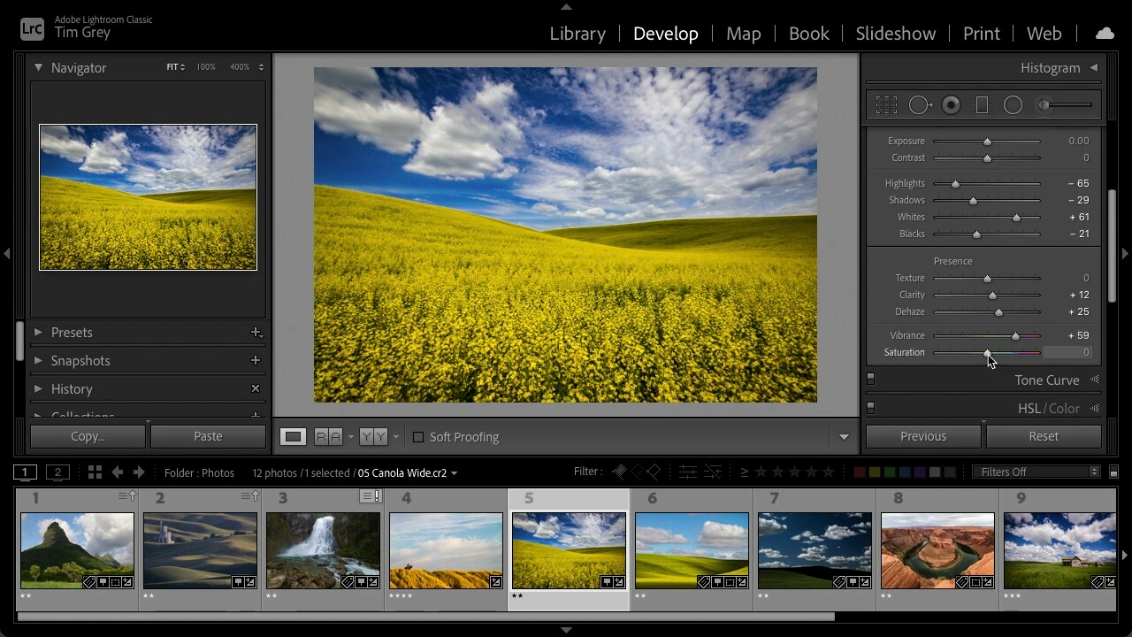
left_click_drag(988, 355, 982, 354)
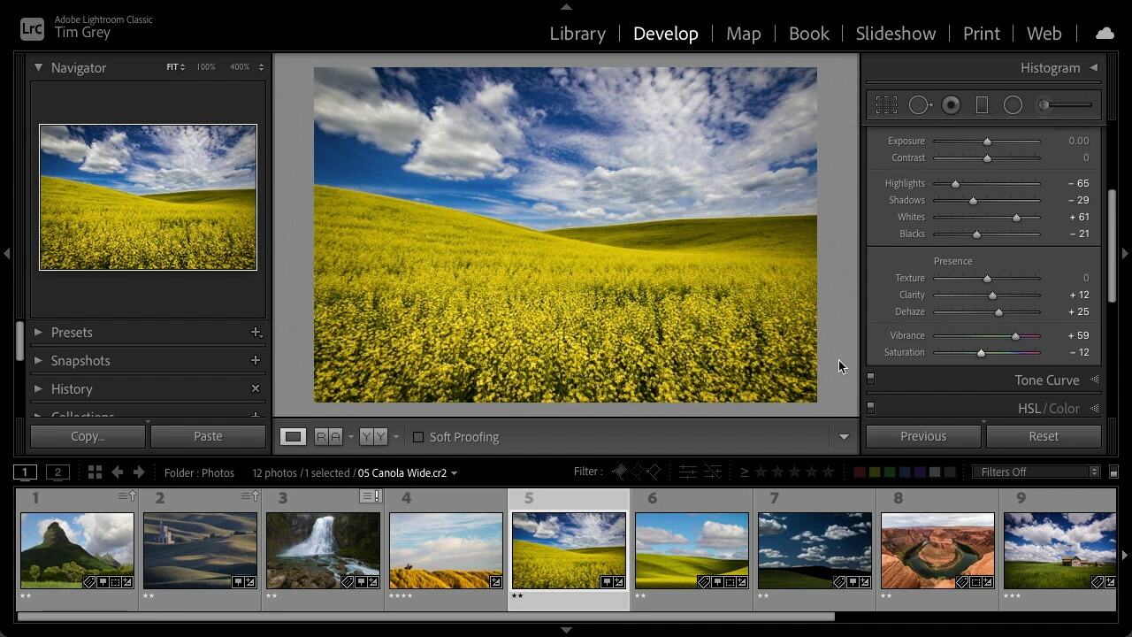
Shift the HSL hues in 06 Canola Shadows.cr2 to Yellow +4, Aqua +72 and Blue −3
left_click(663, 545)
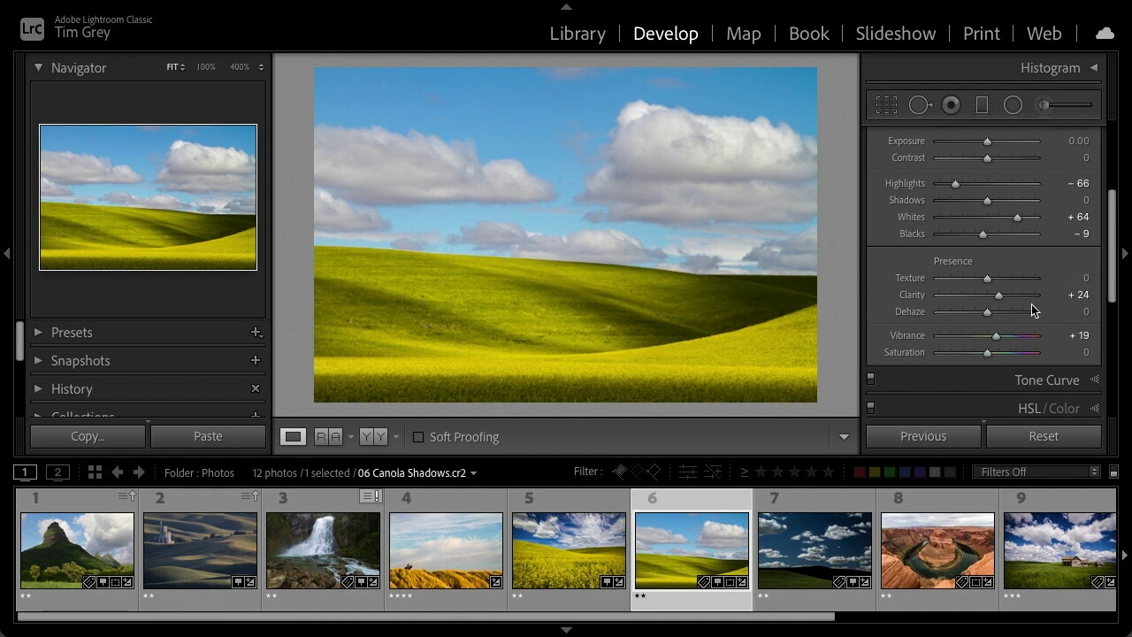
scroll(1033, 310, "down", 3)
scroll(1034, 305, "down", 2)
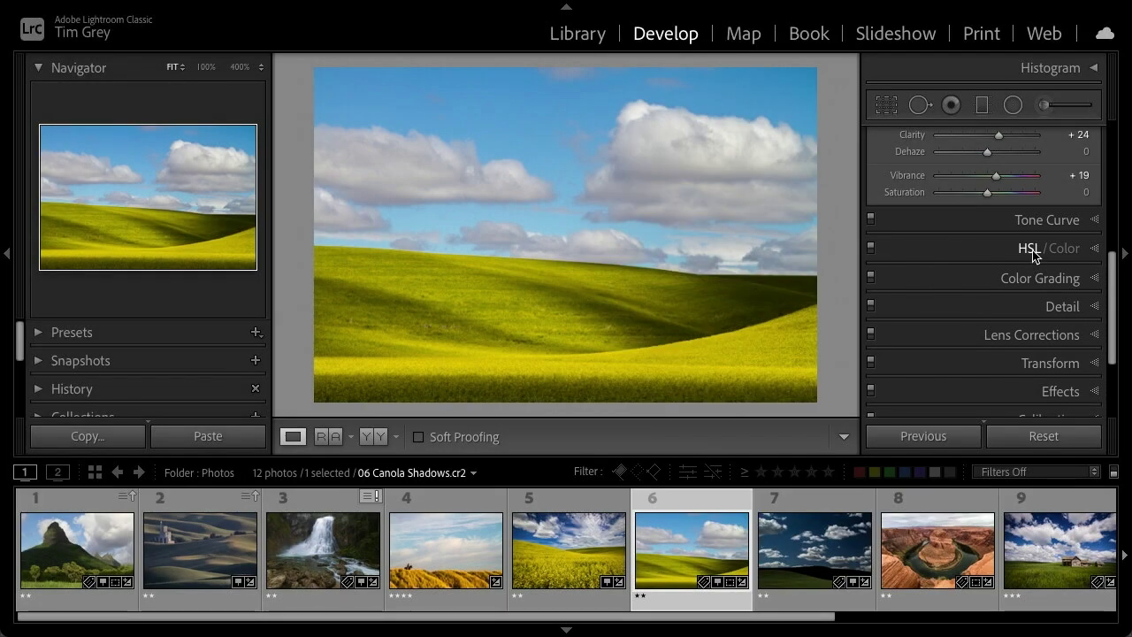
left_click(1030, 249)
scroll(1032, 250, "up", 5)
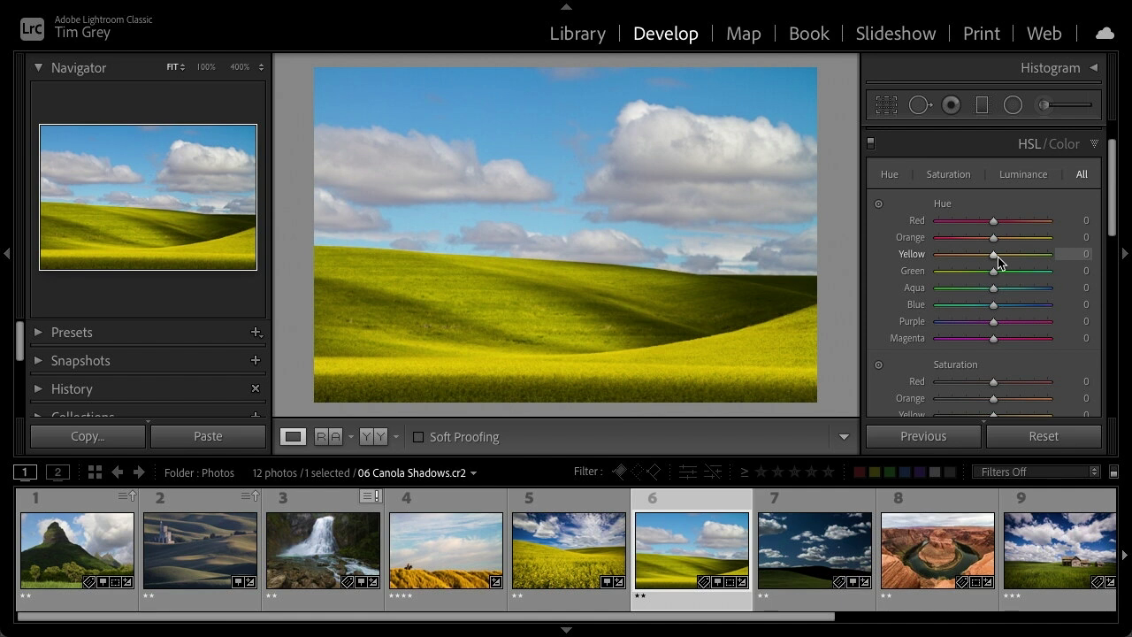
mouse_move(998, 257)
left_mouse_down()
mouse_move(947, 258)
mouse_move(1039, 261)
mouse_move(997, 260)
left_mouse_up()
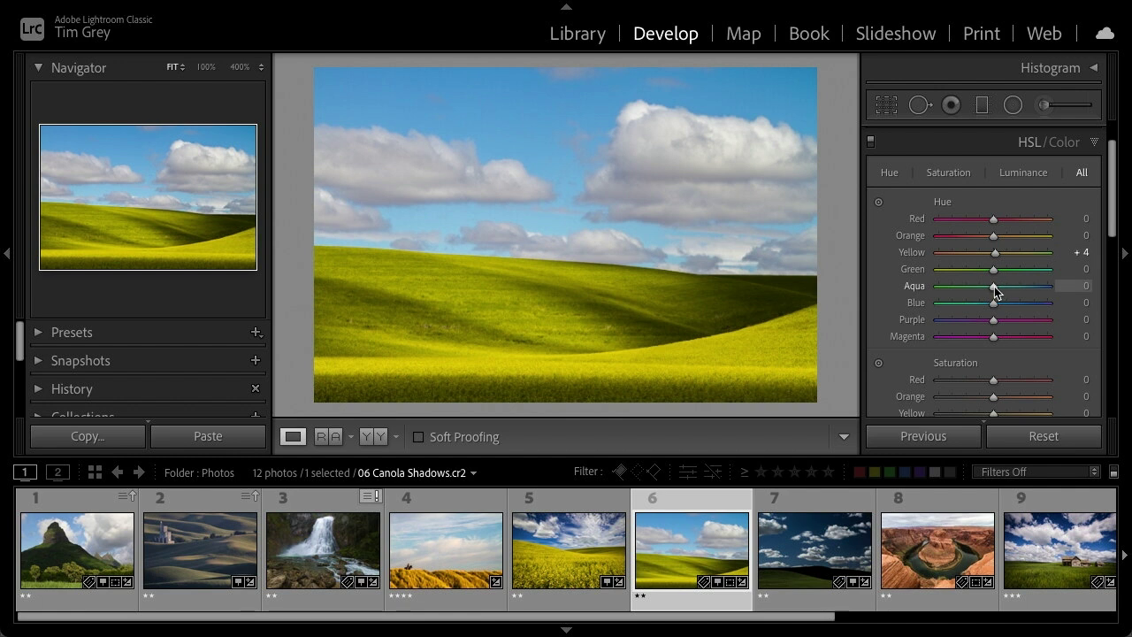
mouse_move(995, 290)
left_mouse_down()
mouse_move(1033, 287)
mouse_move(1004, 303)
mouse_move(955, 301)
mouse_move(992, 303)
left_mouse_up()
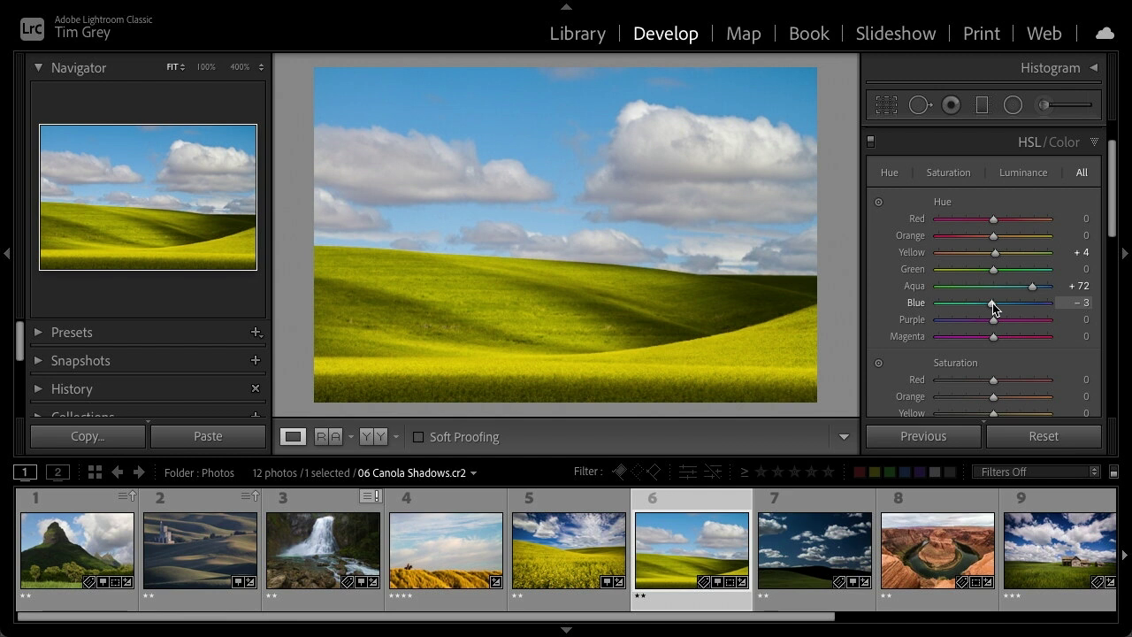
Tint the highlights of 07 Wheat Shadows.cr2 yellow with Color Grading, using a hue of about 61 at modest saturation
left_click(809, 555)
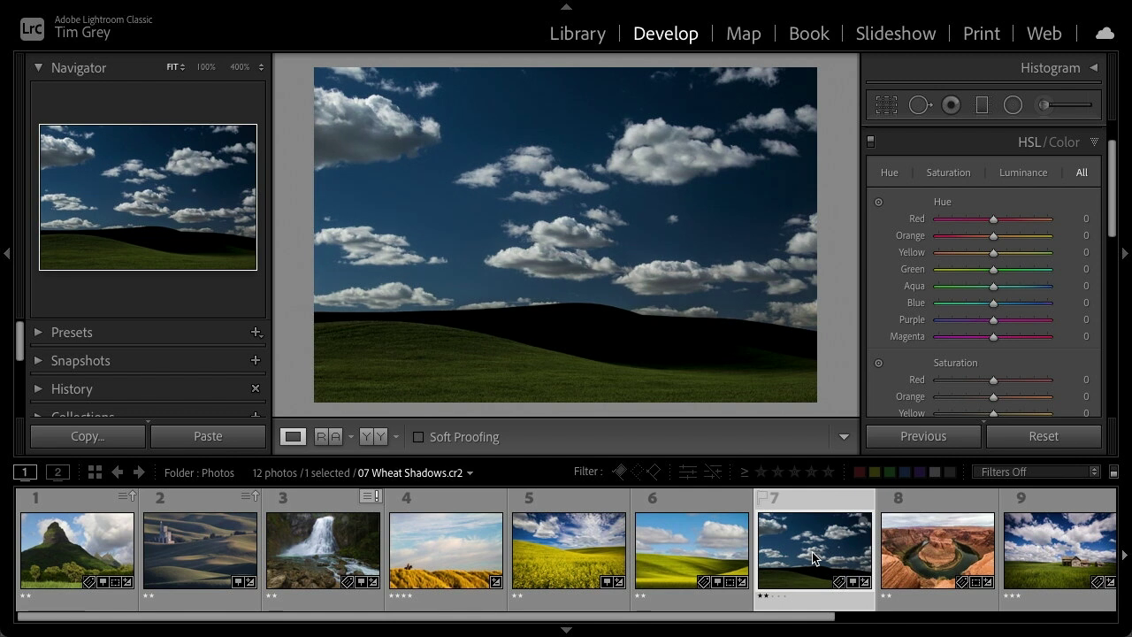
scroll(992, 290, "down", 6)
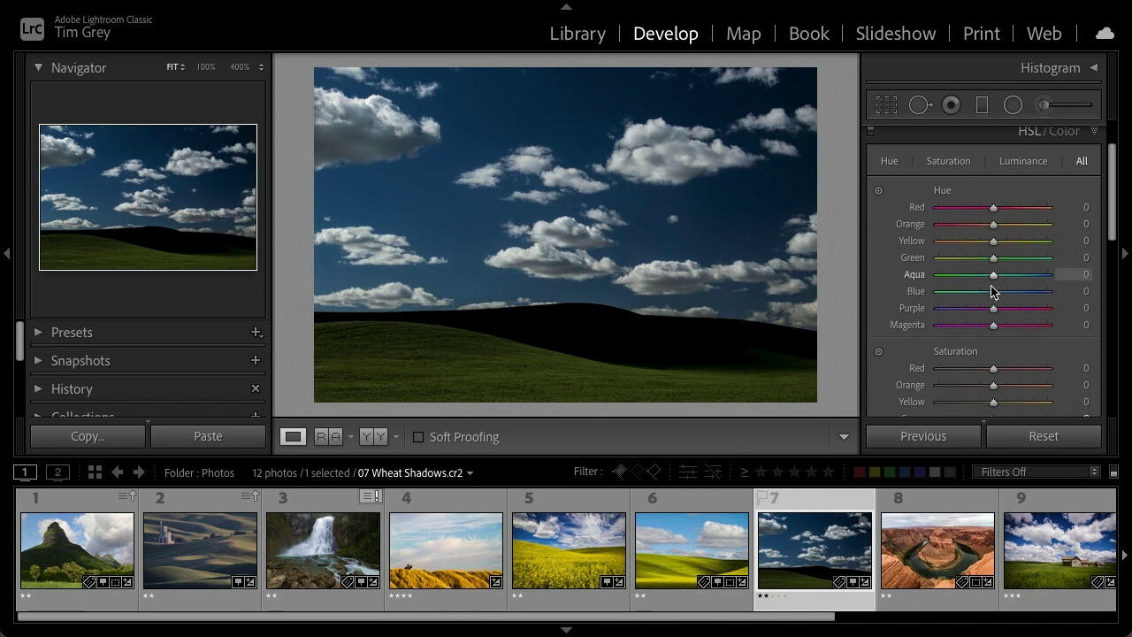
scroll(993, 290, "down", 4)
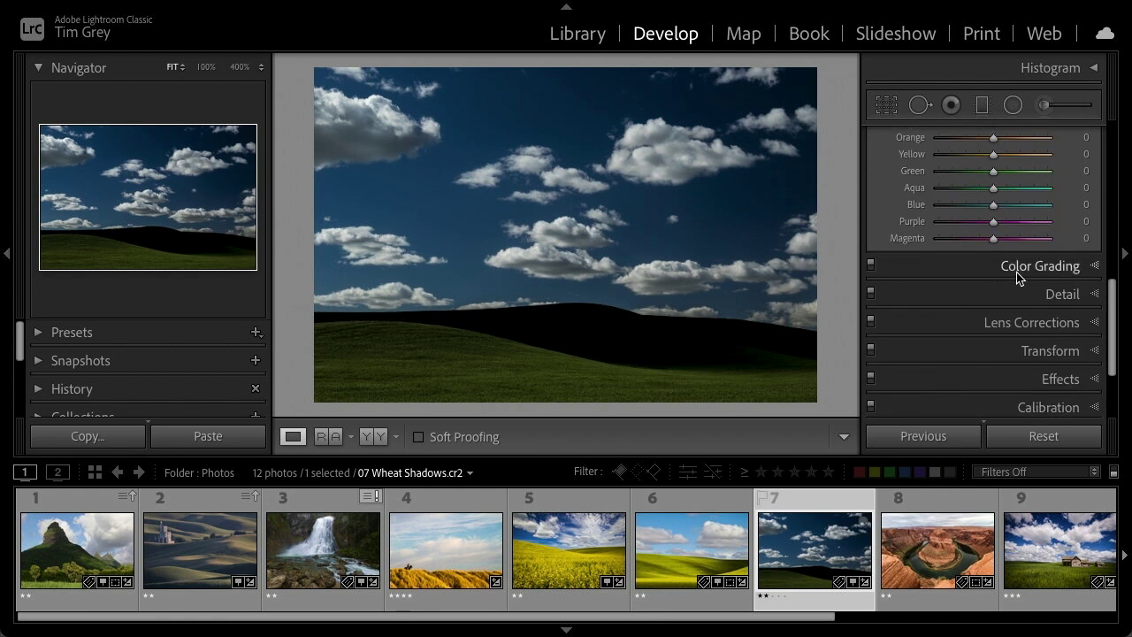
scroll(1021, 274, "down", 4)
scroll(1016, 270, "up", 5)
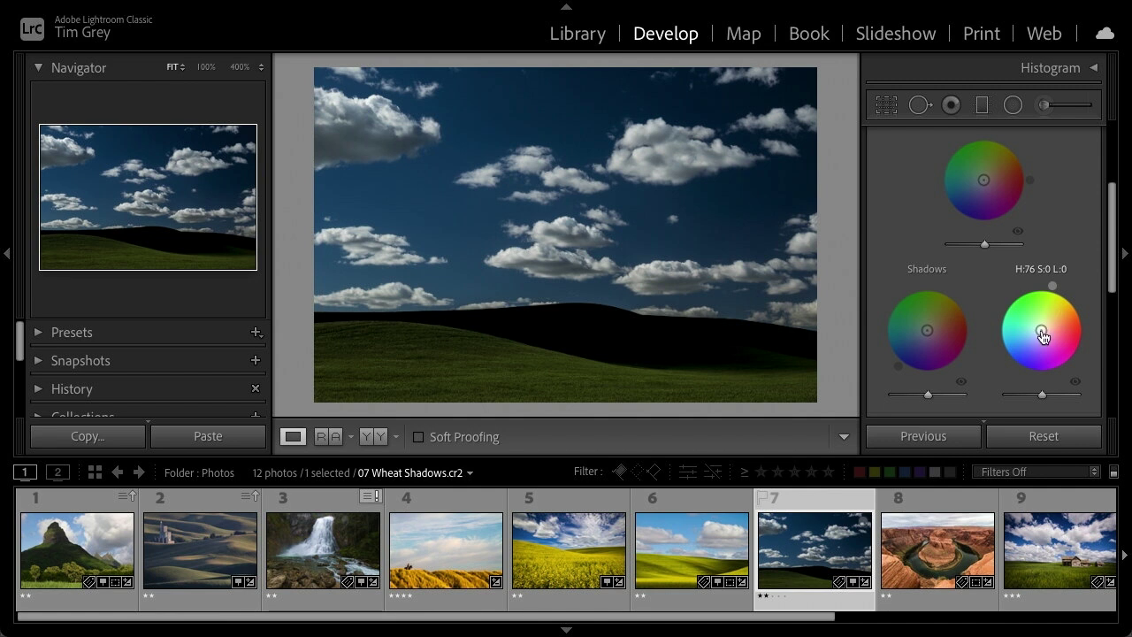
left_click_drag(1042, 330, 1056, 302)
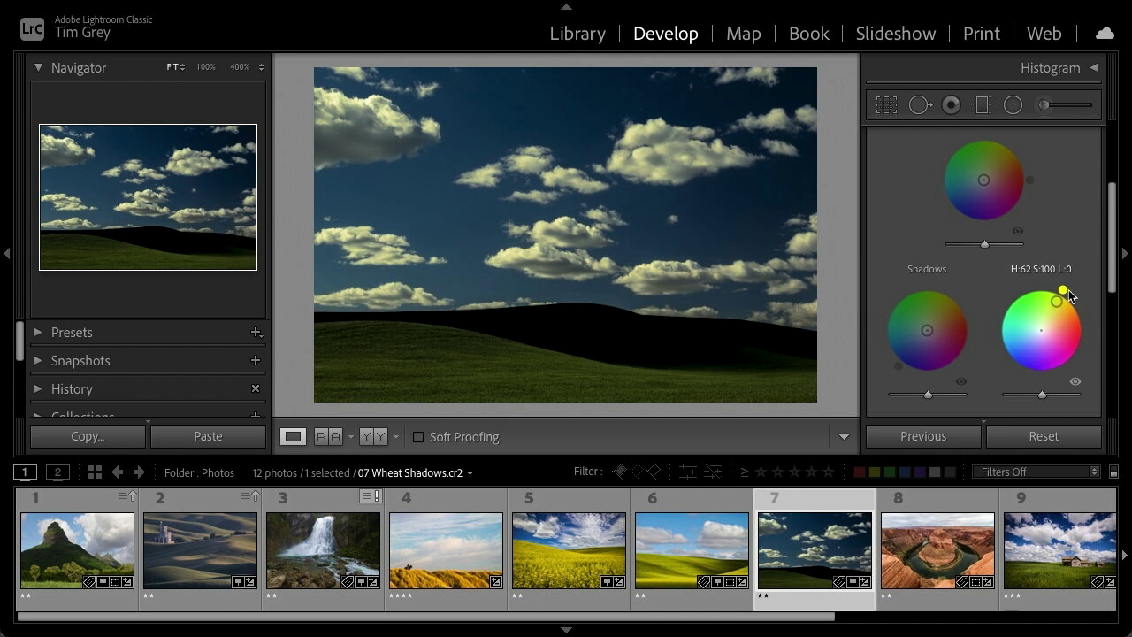
mouse_move(1064, 292)
left_mouse_down()
mouse_move(1055, 288)
mouse_move(1076, 300)
mouse_move(1063, 290)
left_mouse_up()
left_click_drag(1059, 306, 1050, 323)
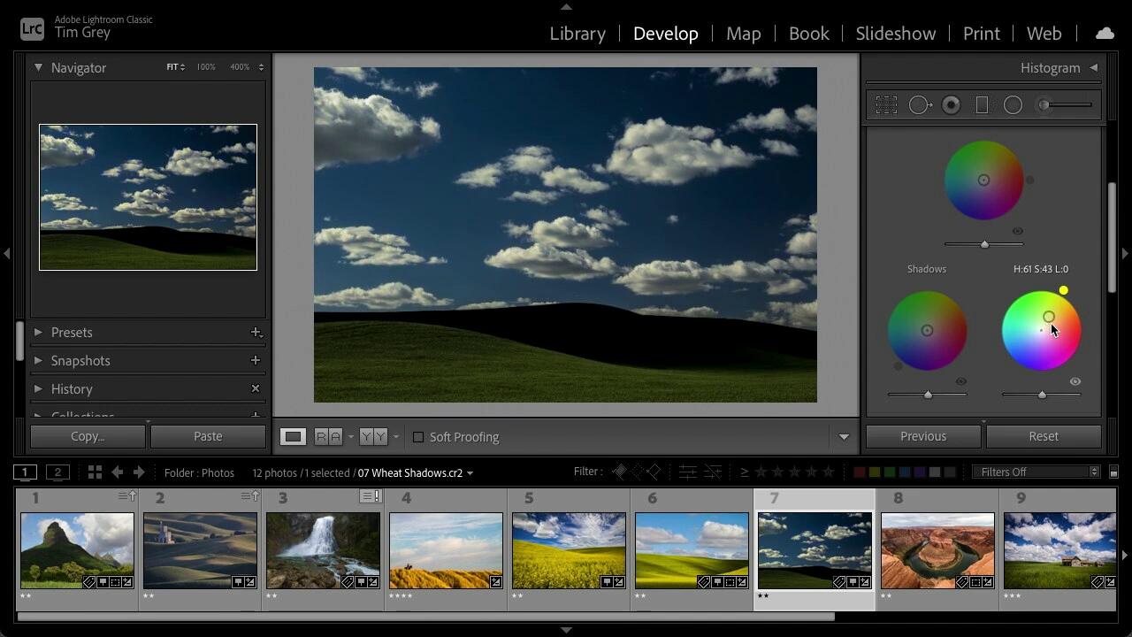
left_click_drag(1051, 323, 1048, 327)
Tint the wheat photo's shadows blue with a Color Grading hue of 206 and saturation of 13
mouse_move(927, 333)
left_mouse_down()
mouse_move(906, 353)
mouse_move(896, 338)
mouse_move(892, 348)
mouse_move(919, 337)
left_mouse_up()
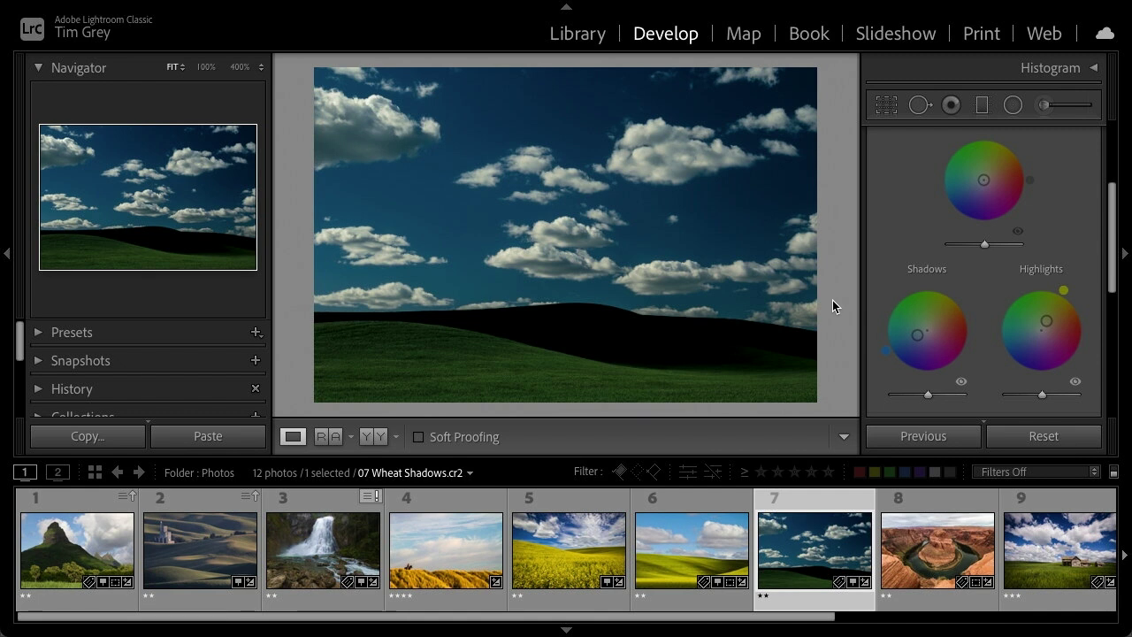
left_click_drag(907, 338, 924, 334)
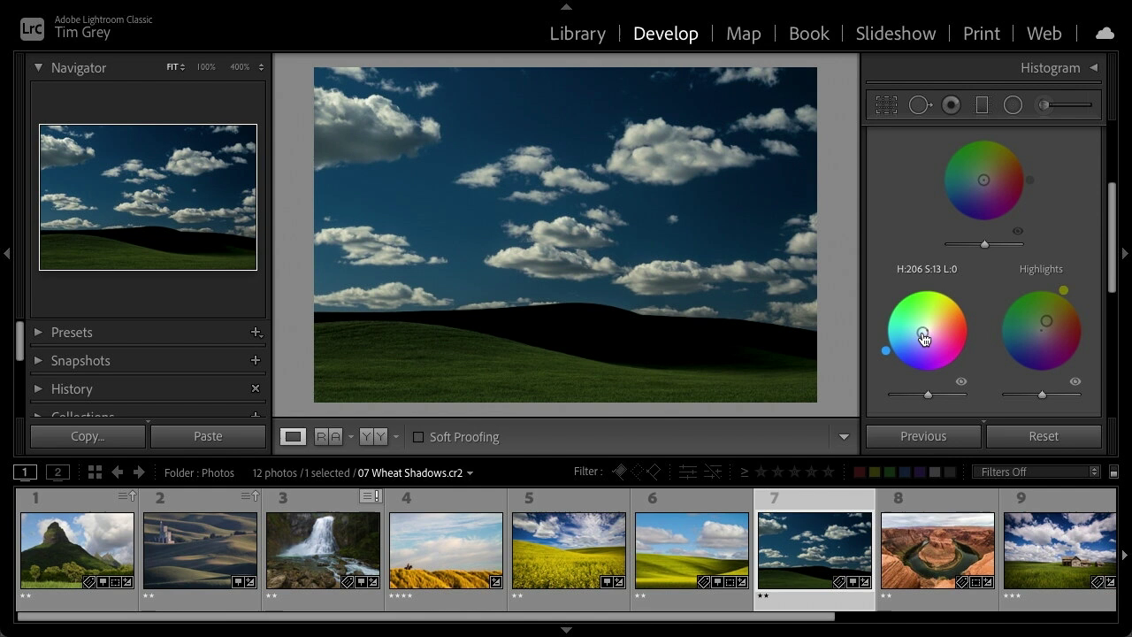
Open 08 Horseshoe Bend.cr2 and inspect the distant purple cliffs below the sky at 100%
left_click(926, 547)
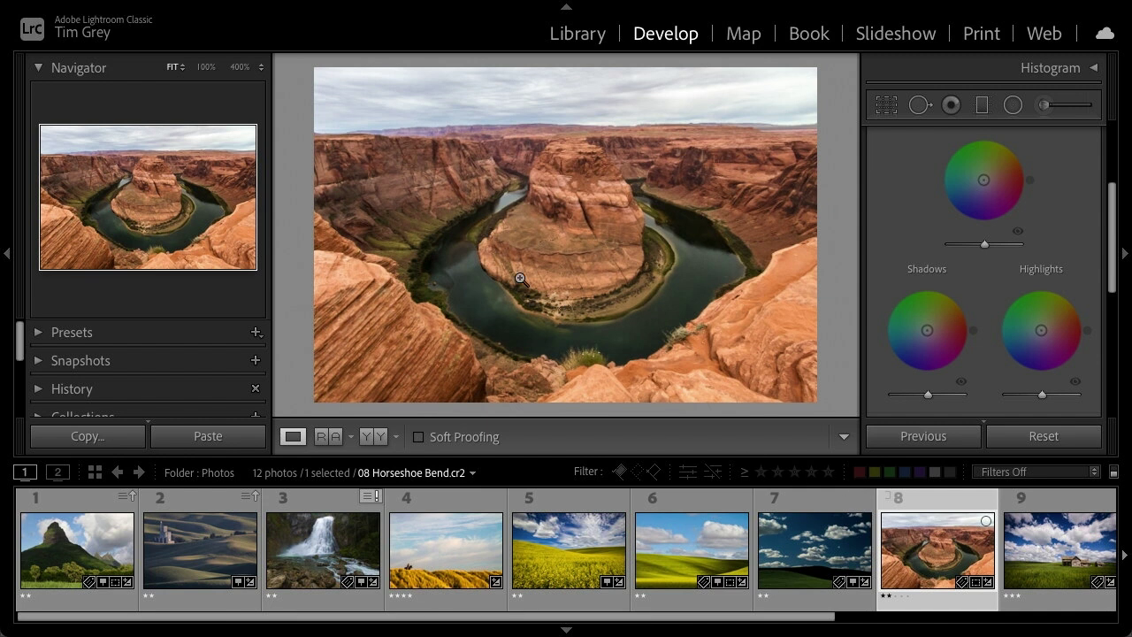
left_click(429, 135)
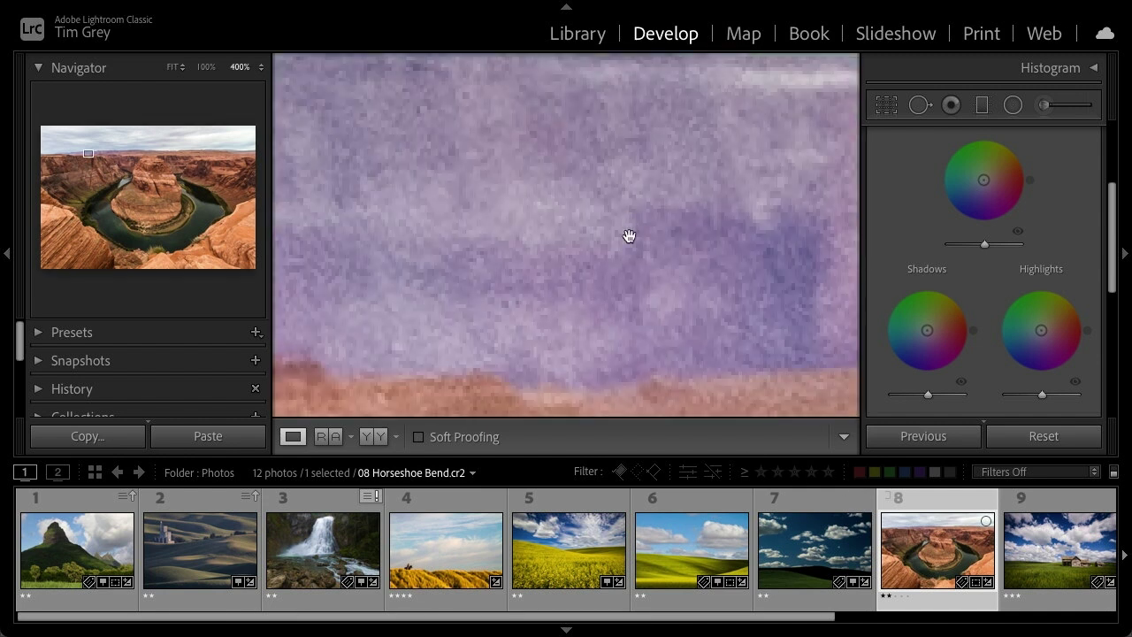
left_click(207, 68)
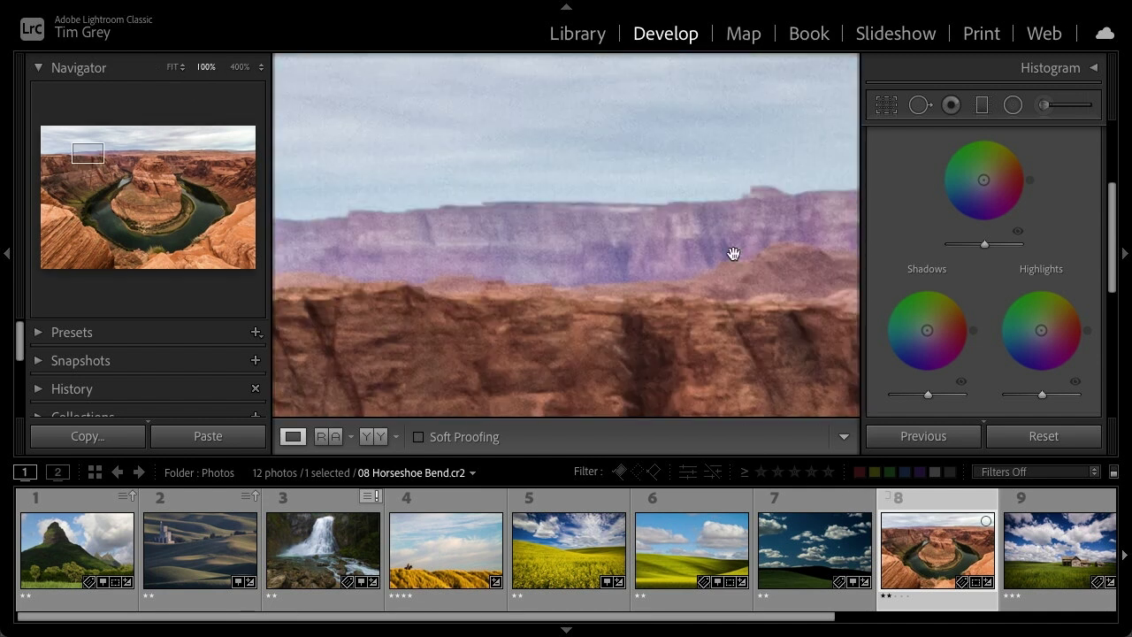
Try raising the Horseshoe Bend photo's Saturation to +93 to exaggerate the cliff colors, and reset it to 0
left_click_drag(1112, 253, 1105, 152)
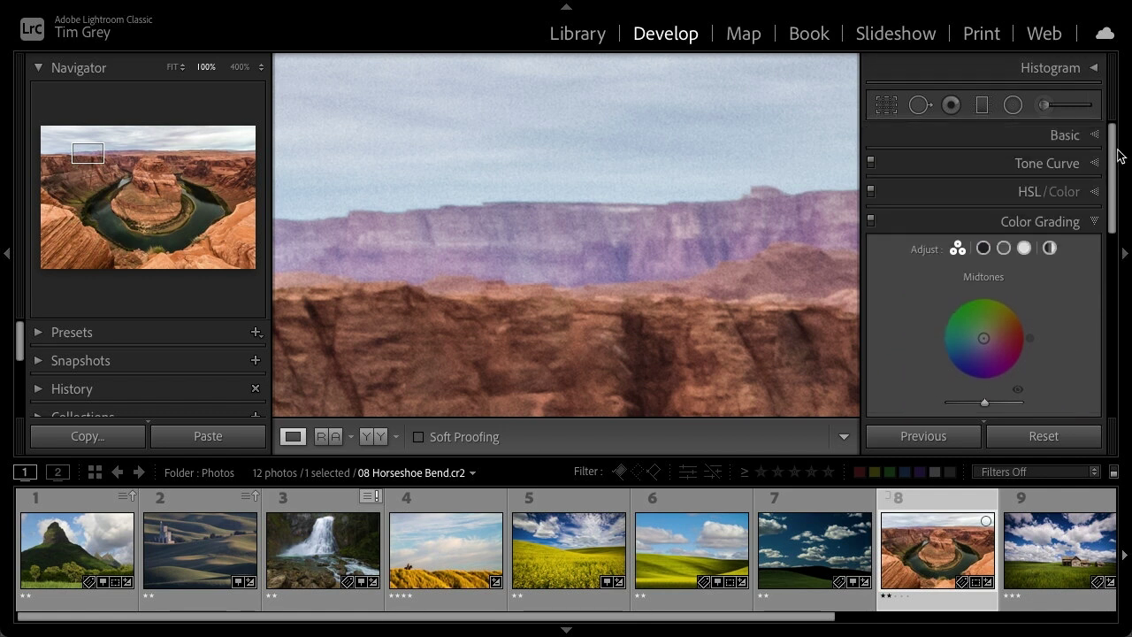
left_click(1070, 137)
scroll(1042, 349, "down", 4)
left_click_drag(989, 373, 1031, 372)
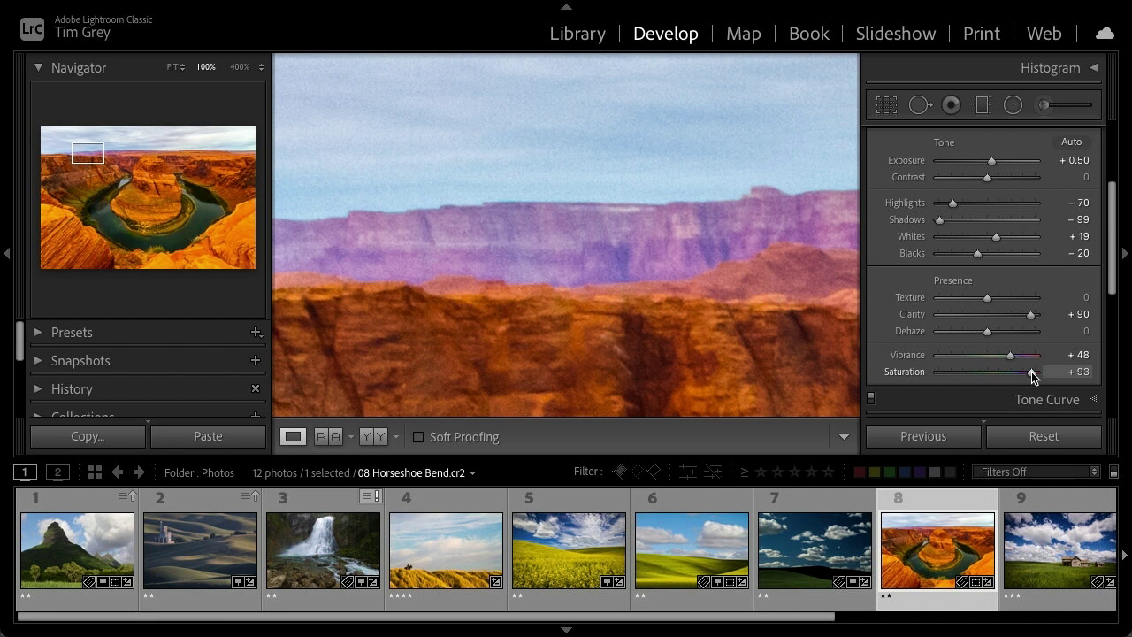
double_click(1031, 372)
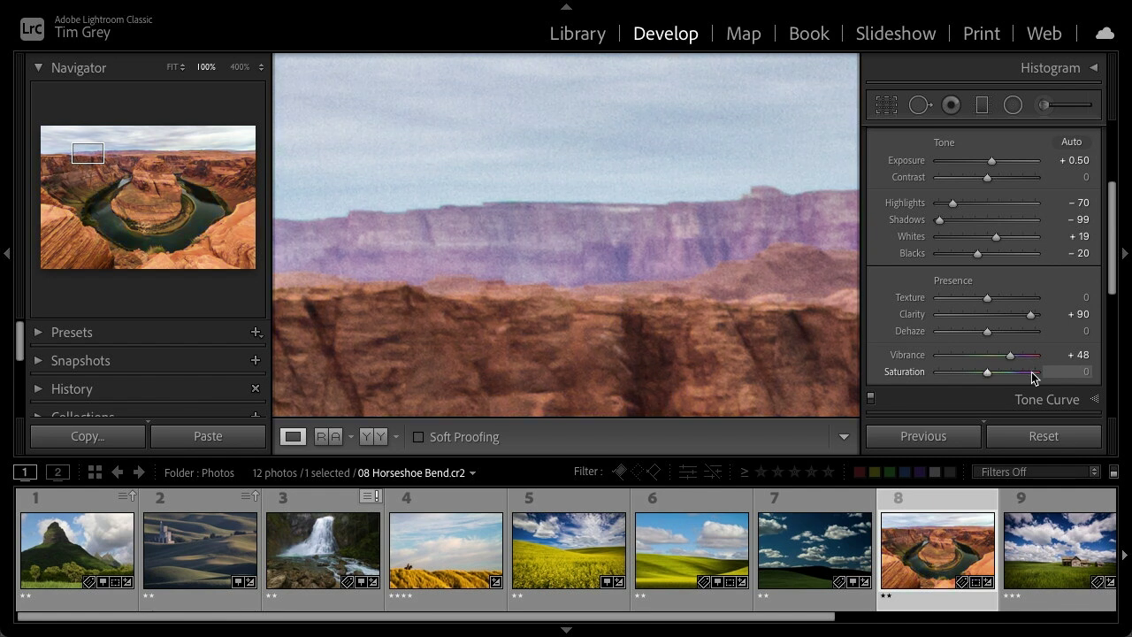
Try exaggerating the distant purple cliffs with HSL Saturation of +100 for Purple and +96 for Magenta
scroll(1046, 357, "down", 5)
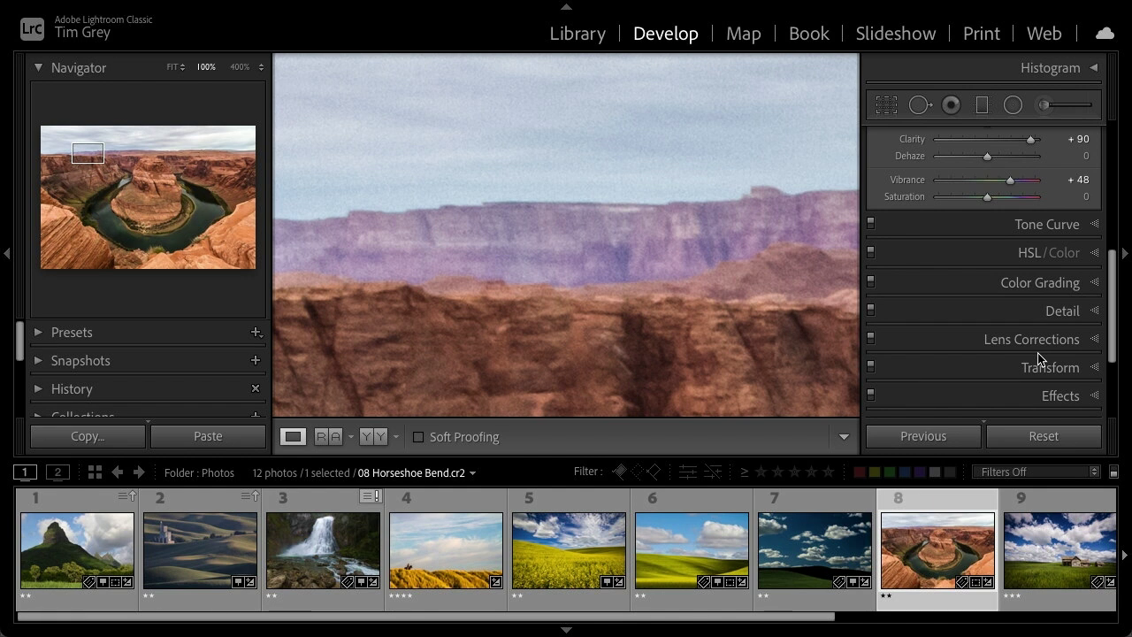
left_click(1028, 253)
scroll(1017, 298, "down", 2)
scroll(1018, 298, "down", 2)
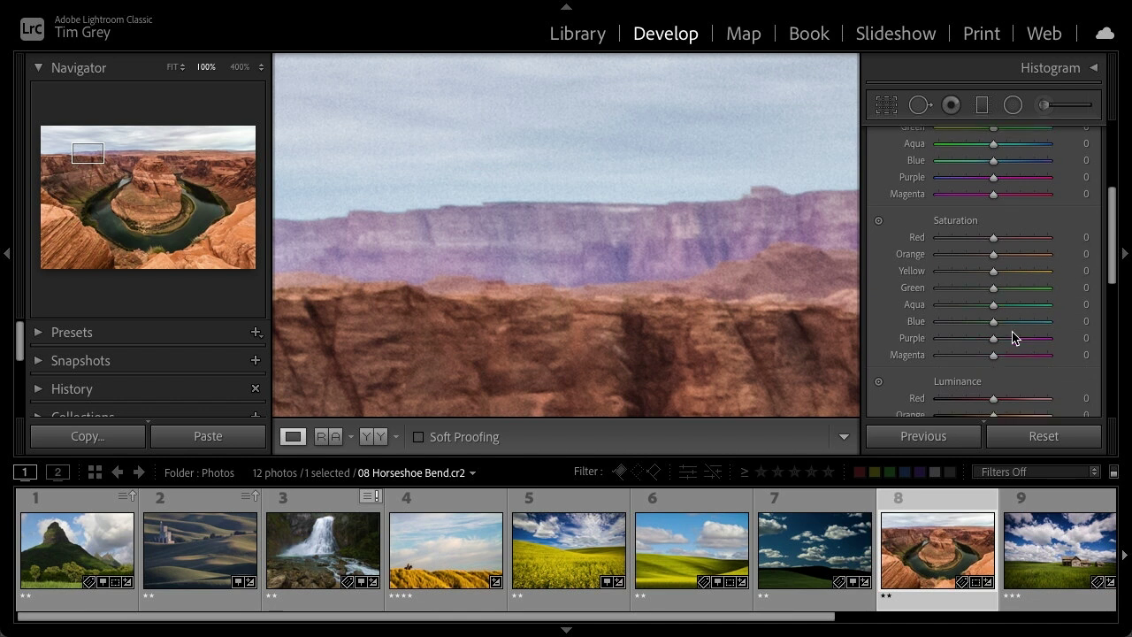
scroll(1018, 339, "down", 3)
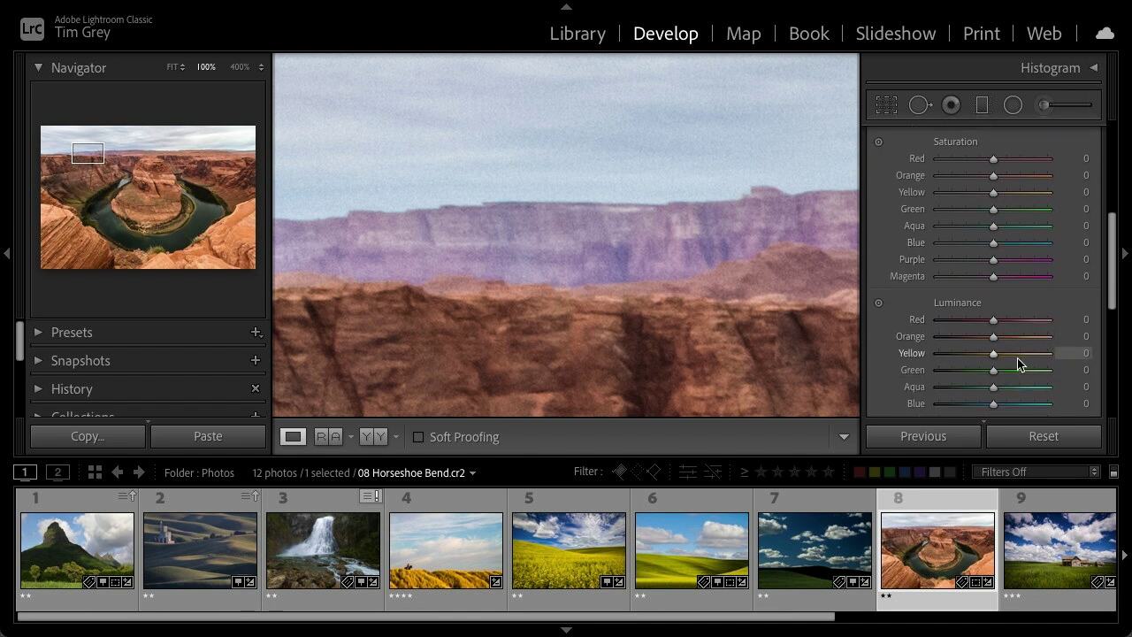
scroll(1018, 358, "up", 2)
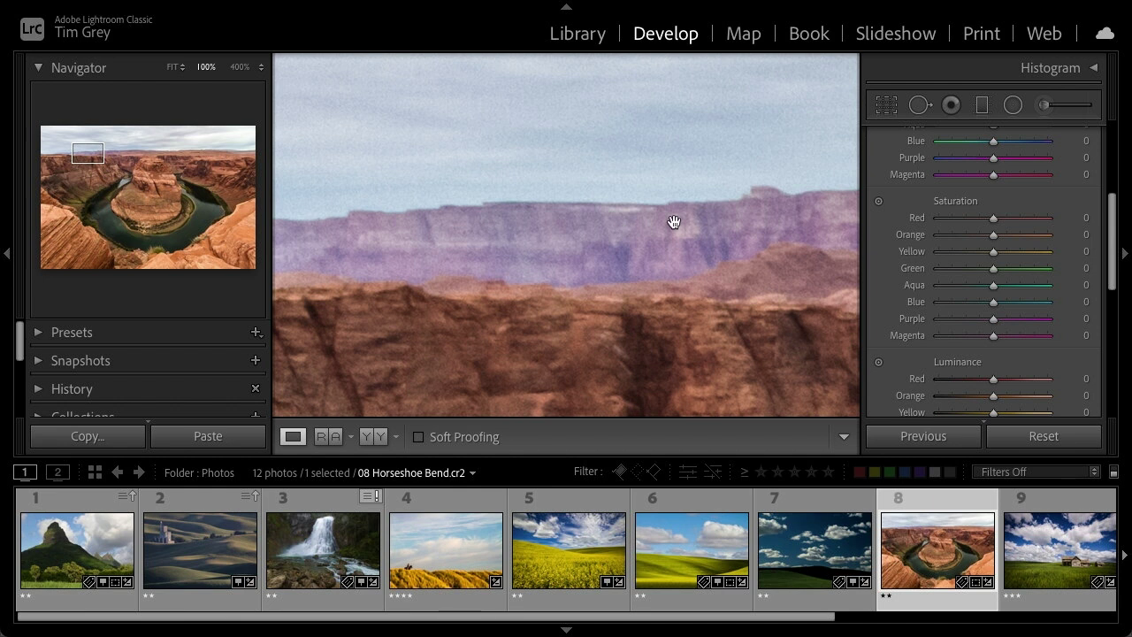
left_click_drag(994, 319, 1045, 337)
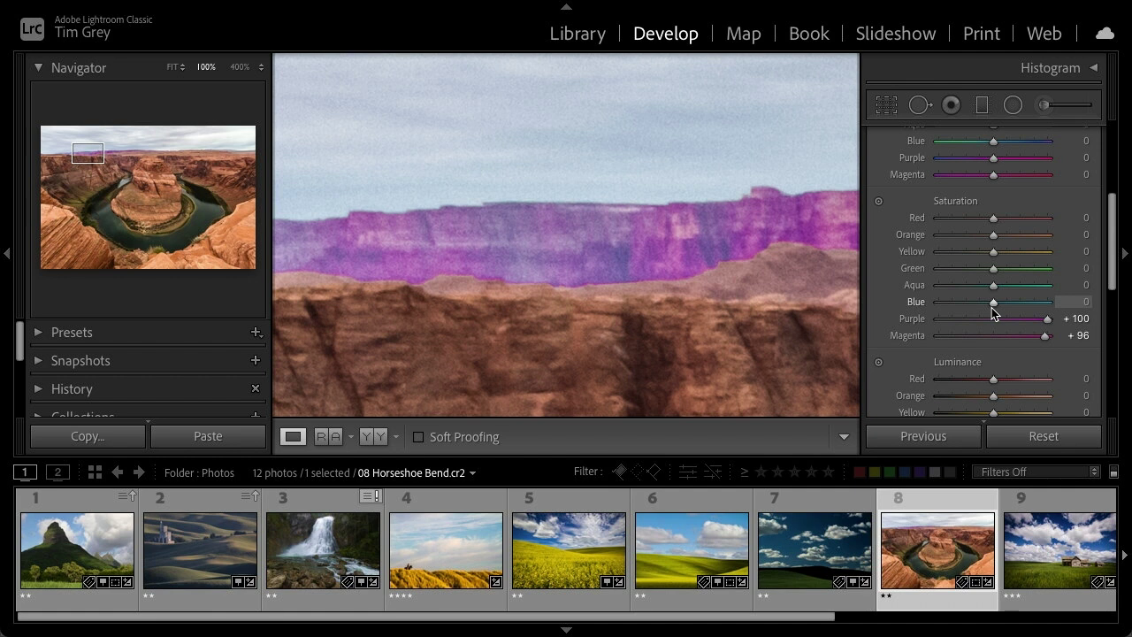
Mute the distant cliffs with HSL Saturation of -29 for Purple and -20 for Magenta, and fit the whole photo in view
left_click_drag(1049, 318, 1001, 323)
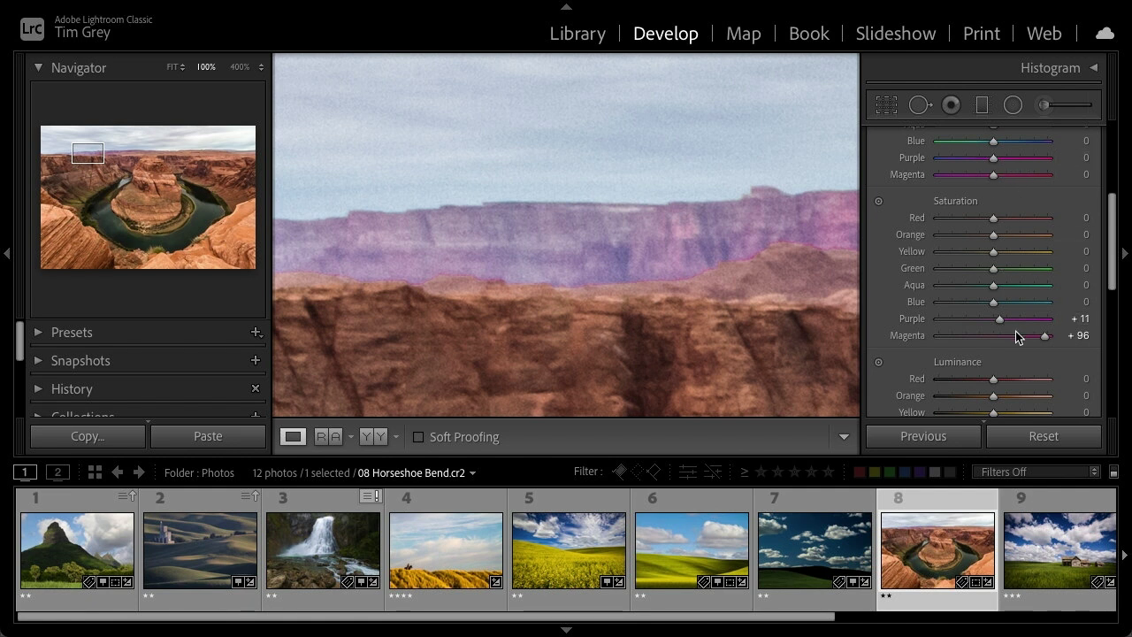
left_click_drag(1043, 336, 912, 334)
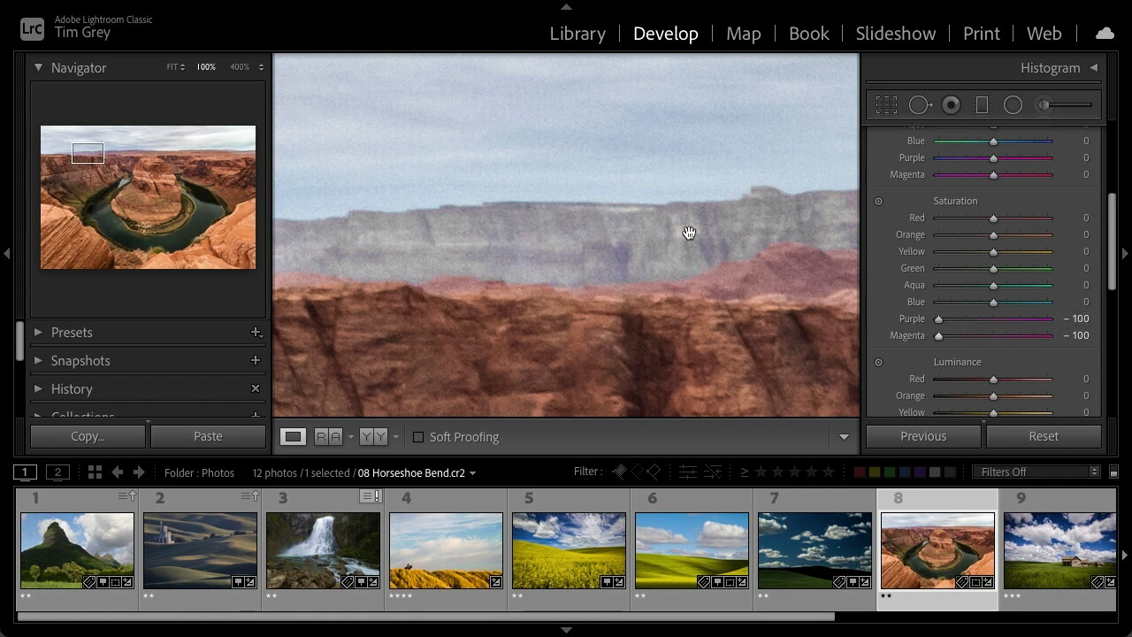
left_click_drag(938, 319, 979, 320)
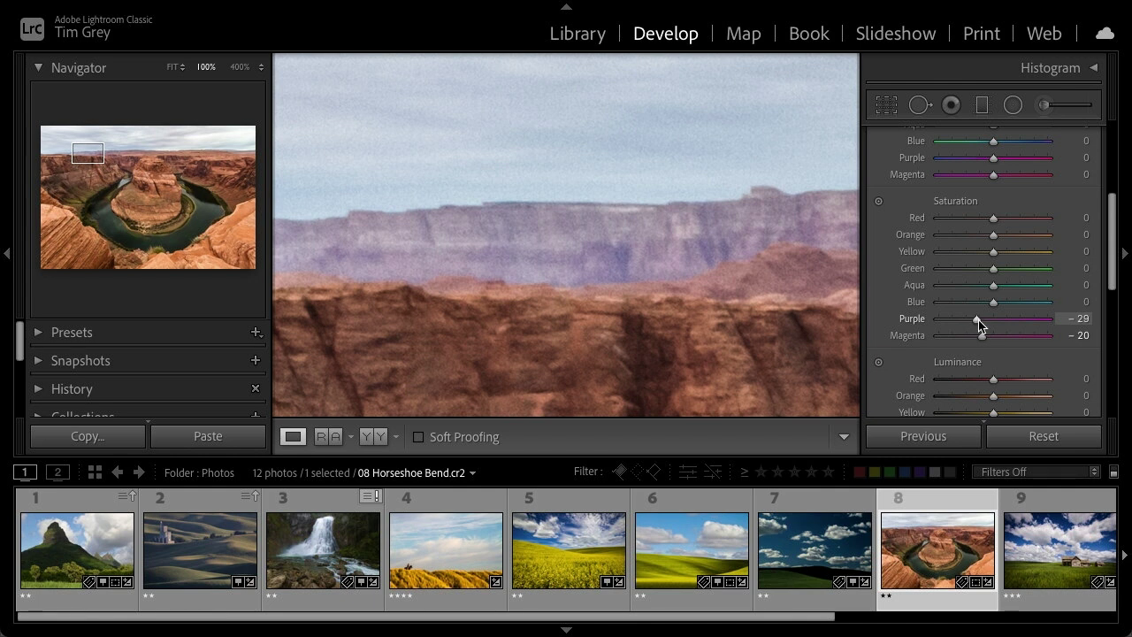
left_click(675, 271)
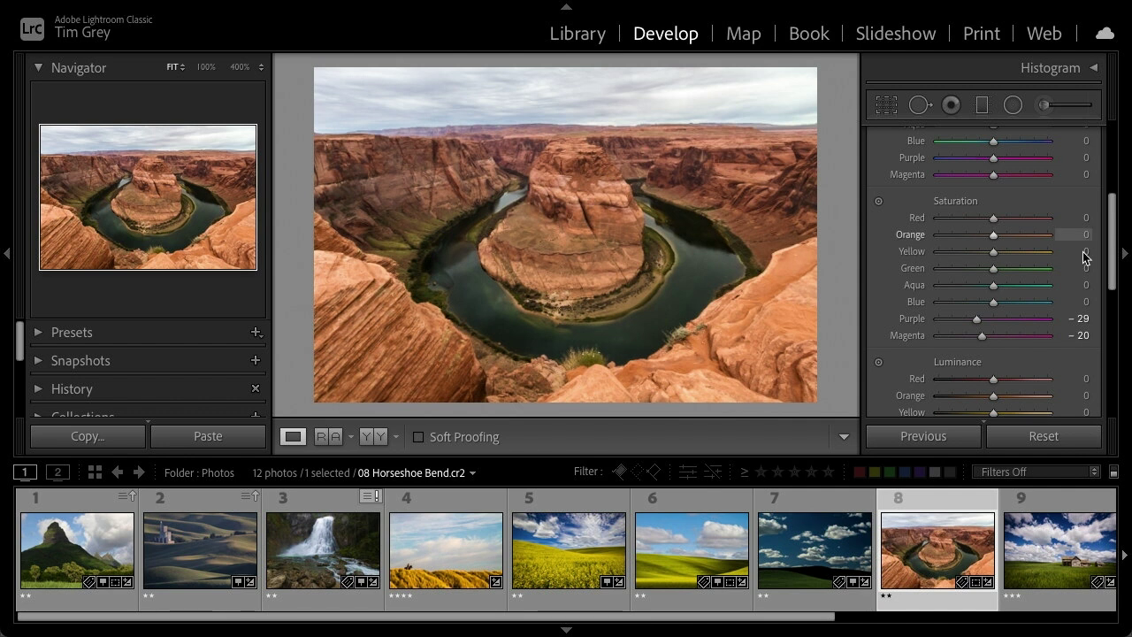
Try the Adobe Landscape profile on the Horseshoe Bend photo
scroll(1017, 247, "up", 5)
left_click(1035, 192)
left_click(1062, 137)
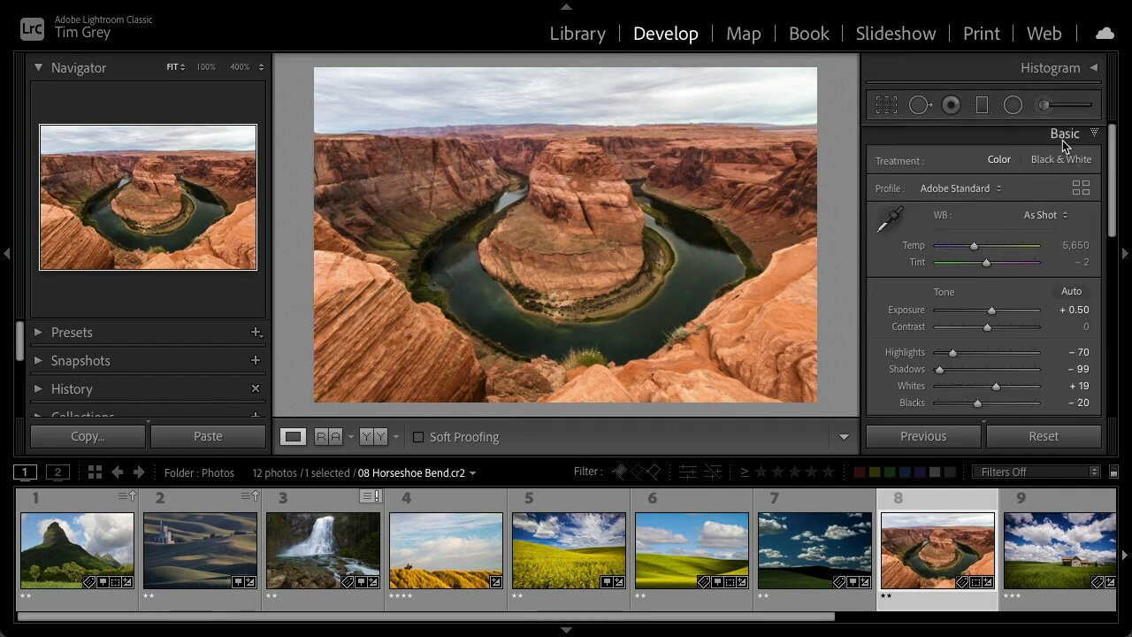
left_click(946, 193)
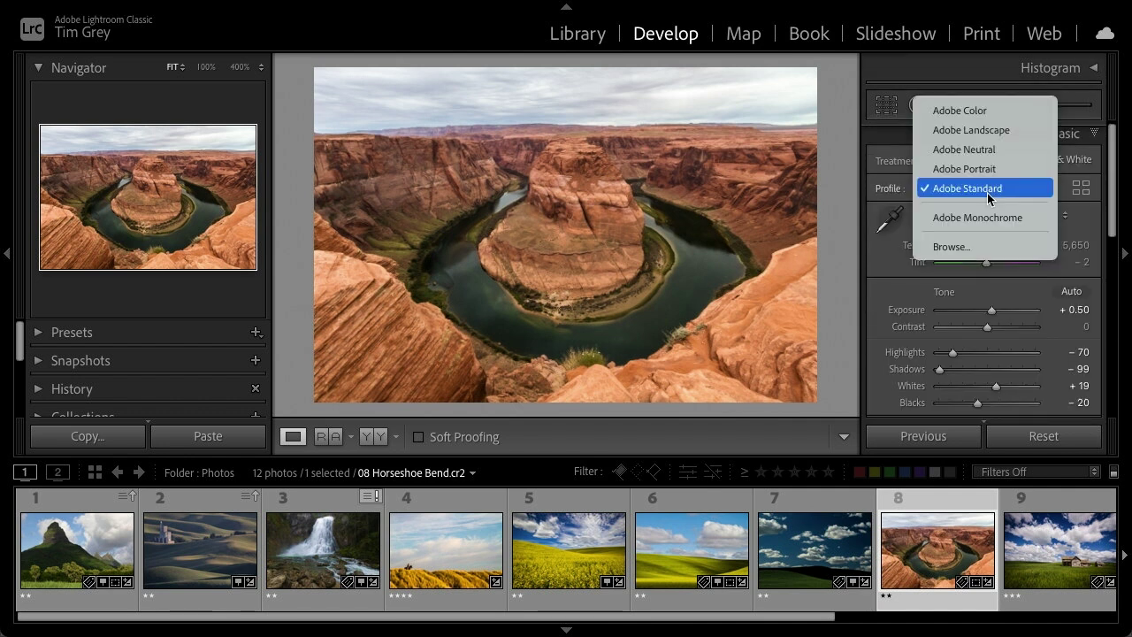
left_click(989, 133)
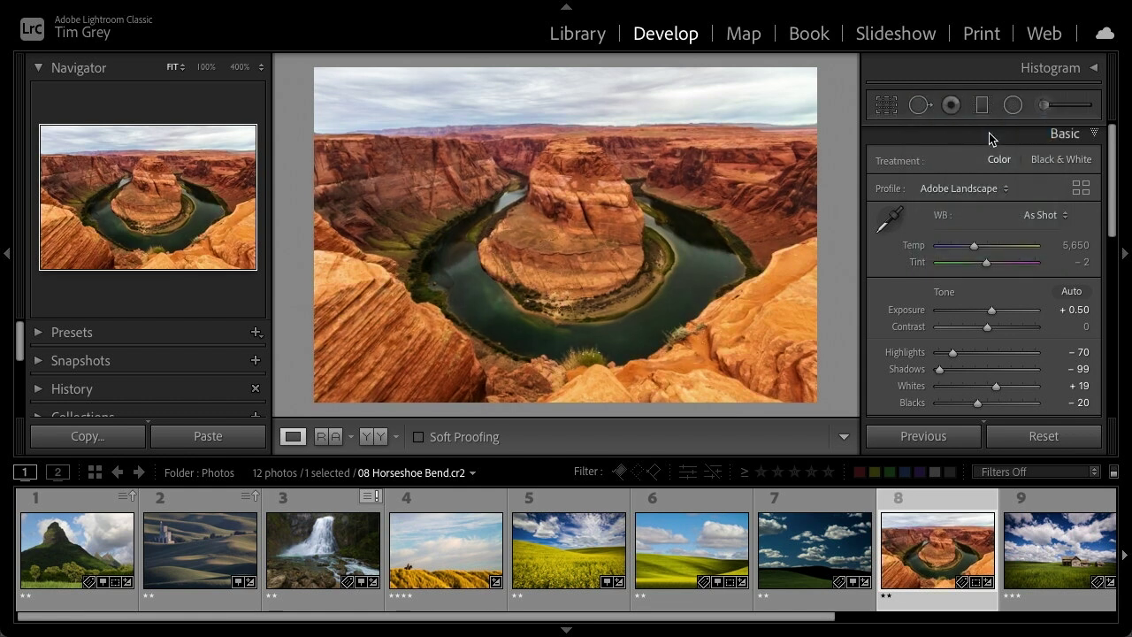
Browse the Adobe Raw, camera matching and Artistic profiles available for the Horseshoe Bend photo, leaving the profile unchanged
left_click(977, 194)
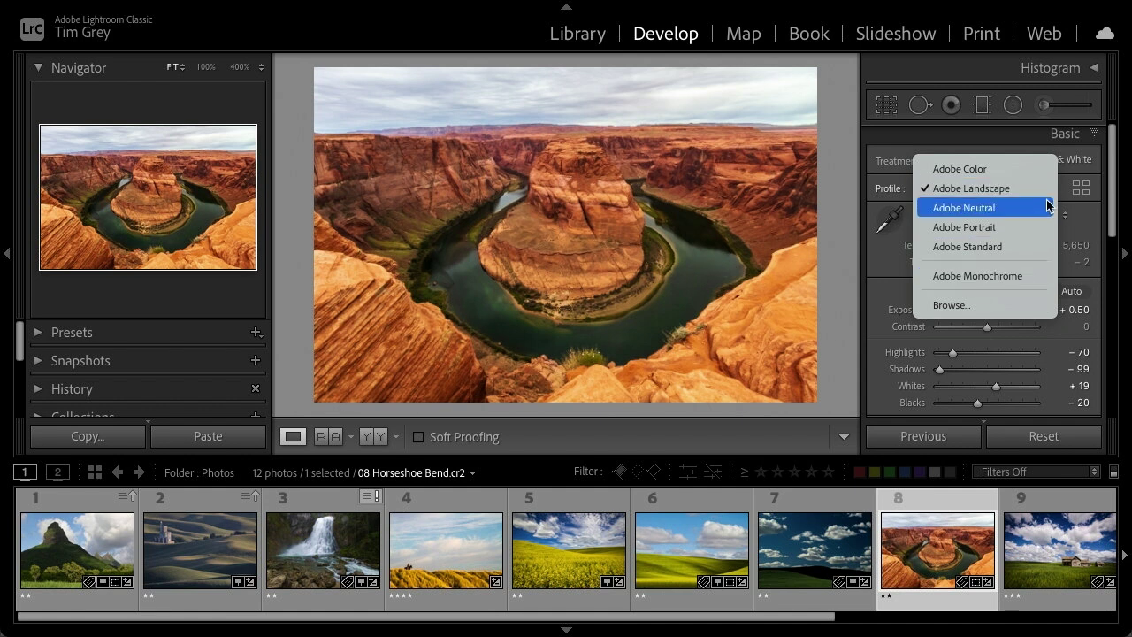
left_click(1078, 190)
left_click(1079, 190)
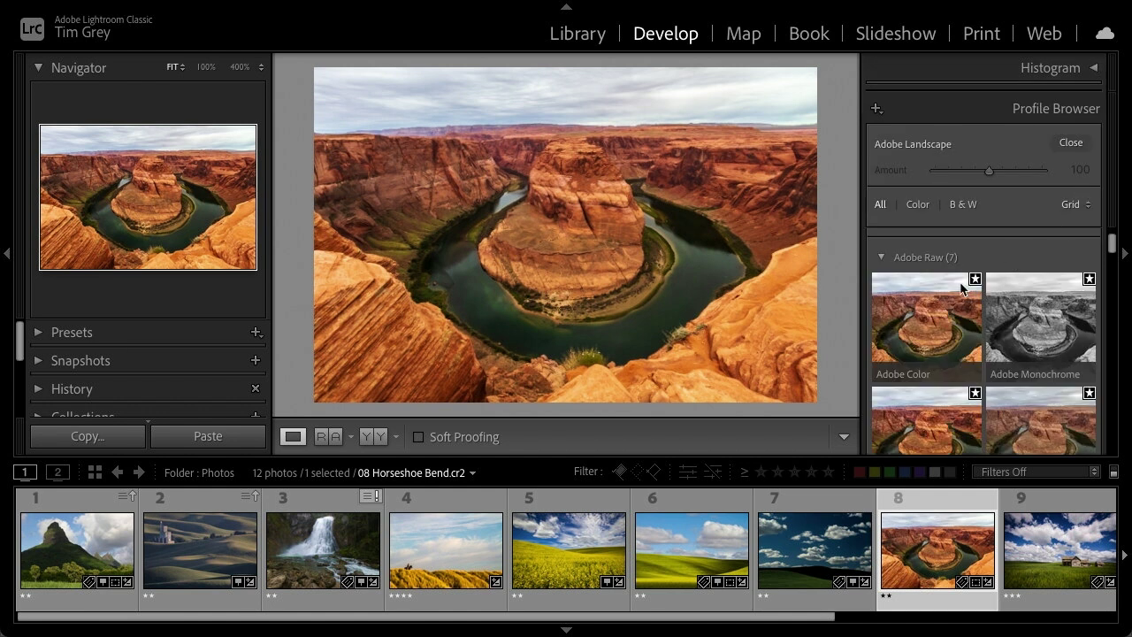
scroll(961, 272, "down", 1)
scroll(961, 272, "down", 8)
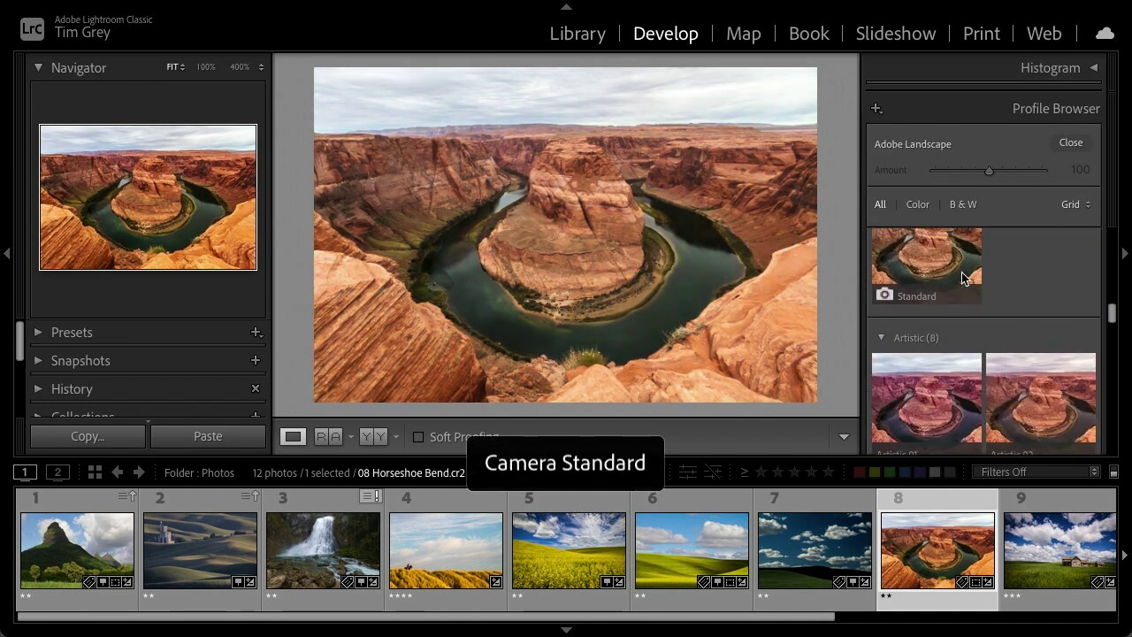
scroll(961, 272, "down", 2)
scroll(962, 272, "up", 8)
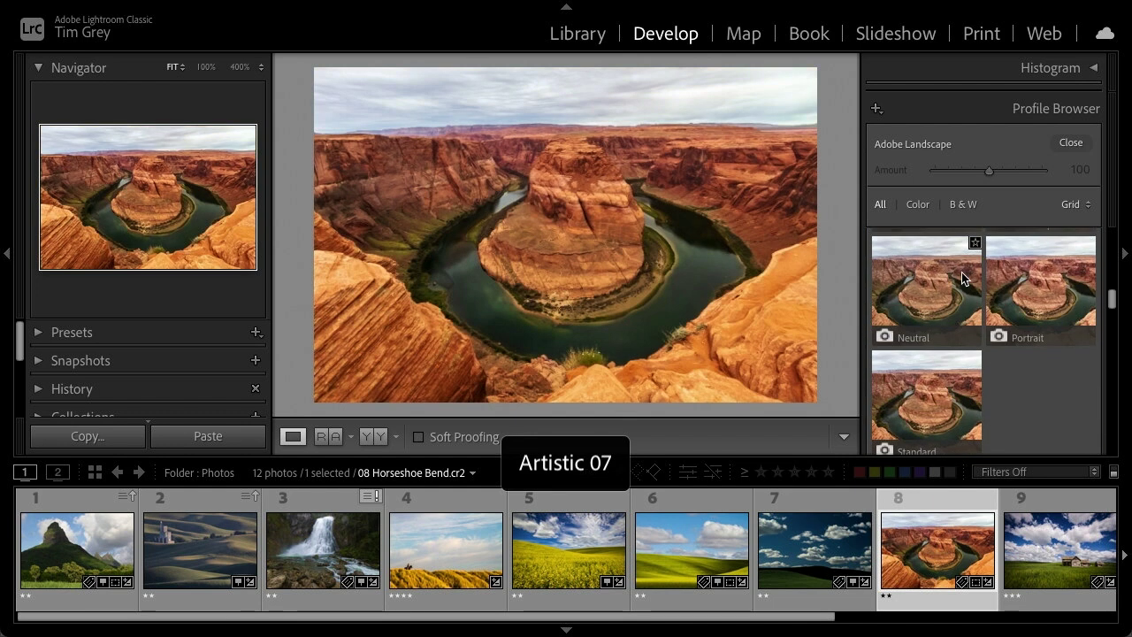
left_click(1069, 143)
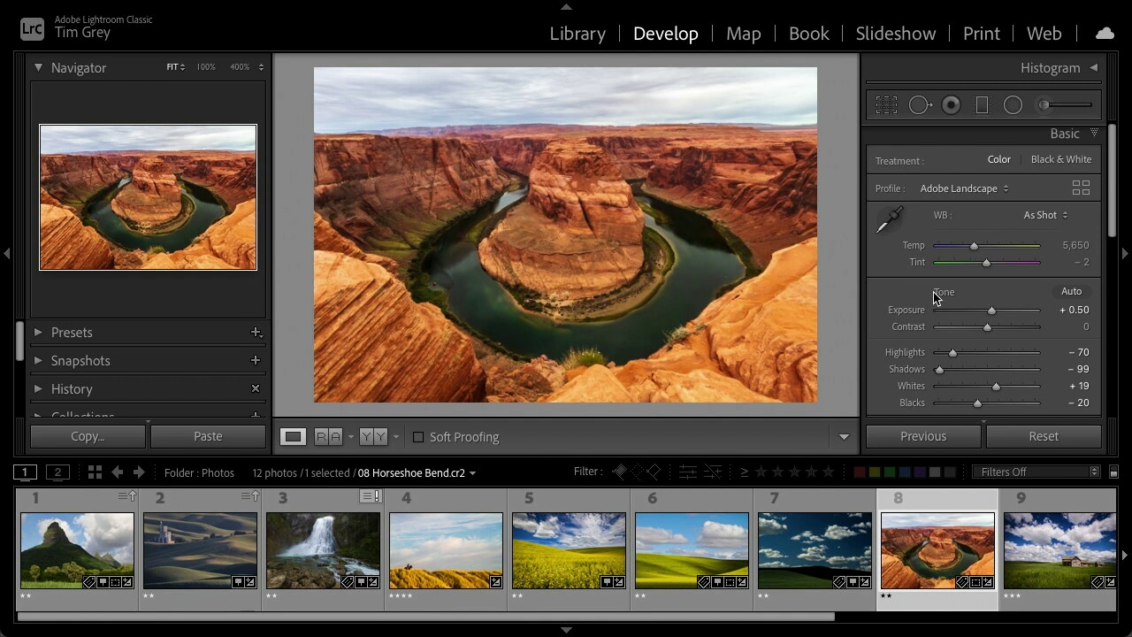
Set the Horseshoe Bend photo's profile to Adobe Color
left_click(964, 189)
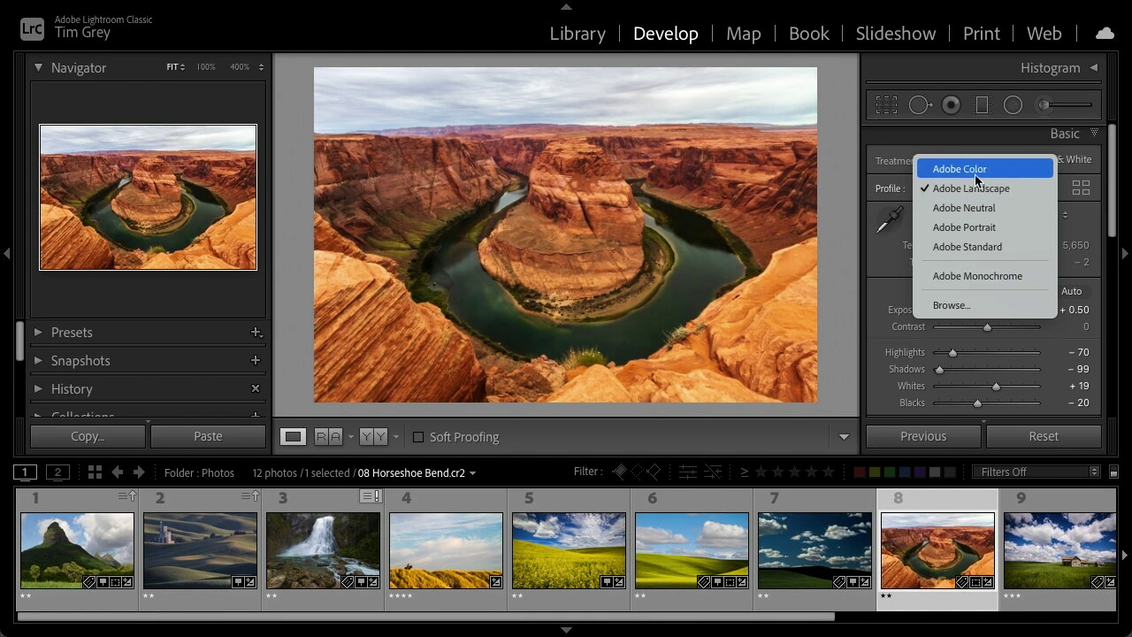
left_click(975, 175)
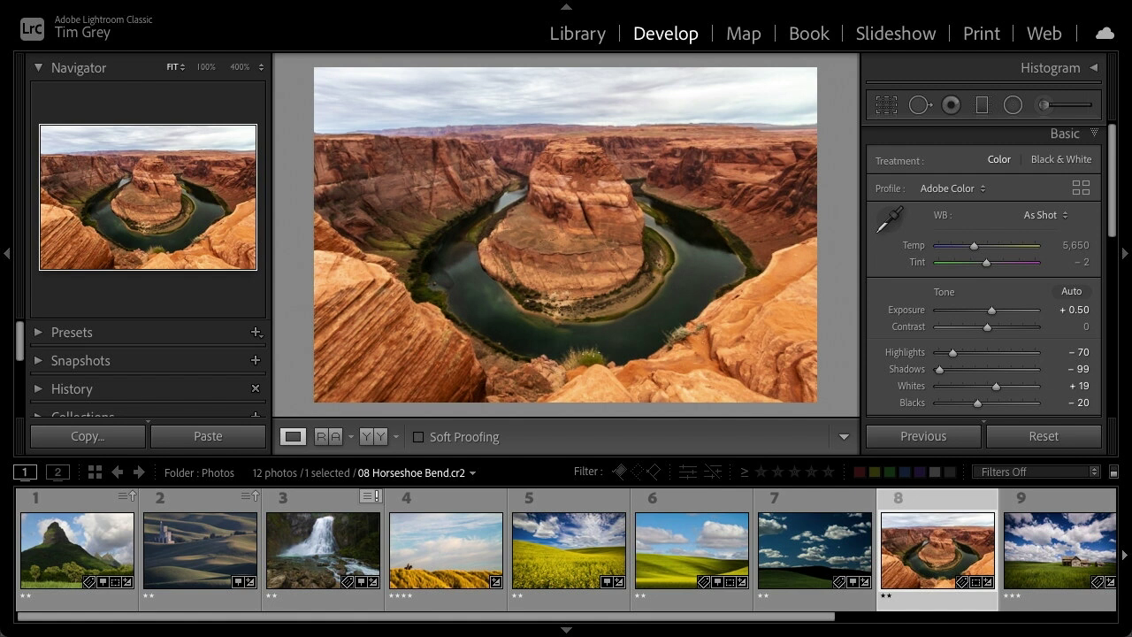
Open 09 Abandoned Farmhouse.cr2 and turn on Remove Chromatic Aberration and Enable Profile Corrections in its Lens Corrections
left_click(1059, 540)
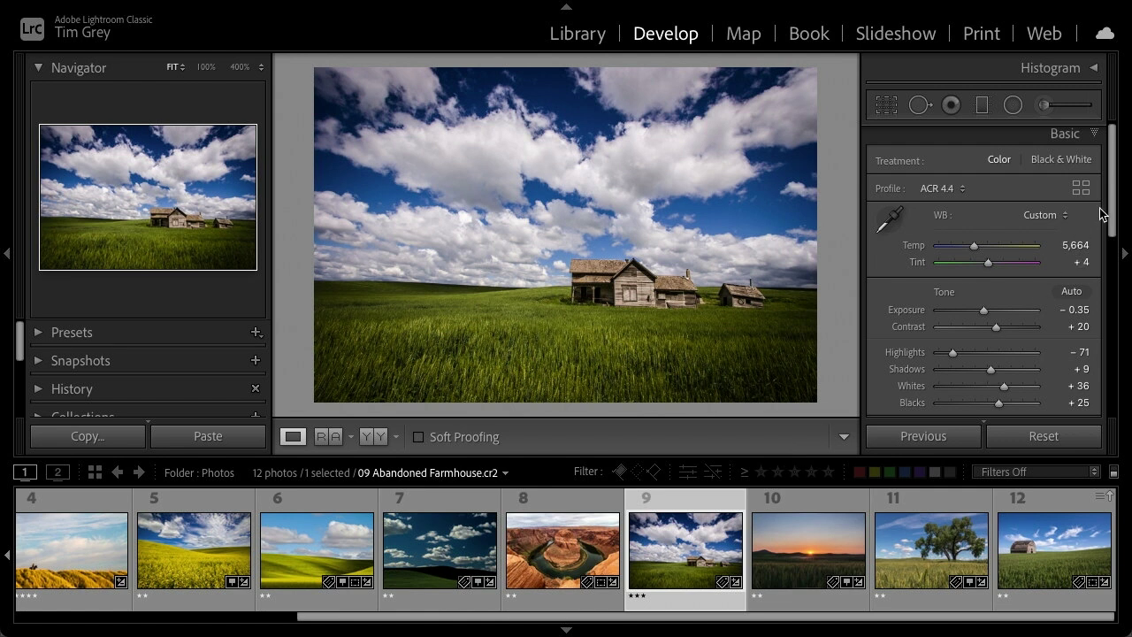
left_click_drag(1117, 205, 1115, 368)
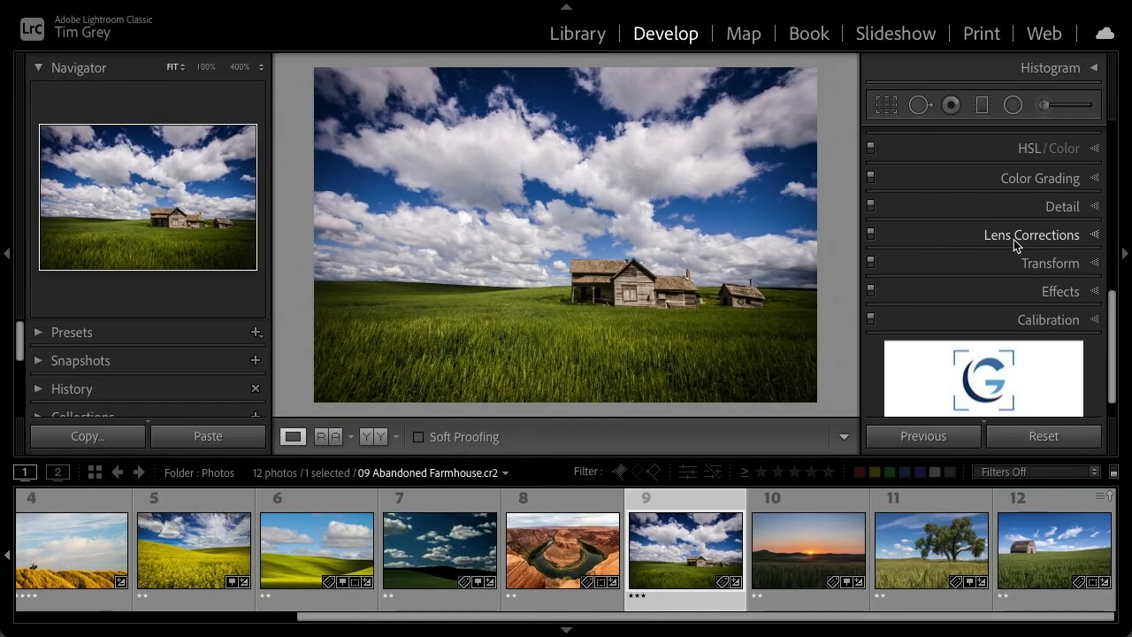
left_click(1014, 238)
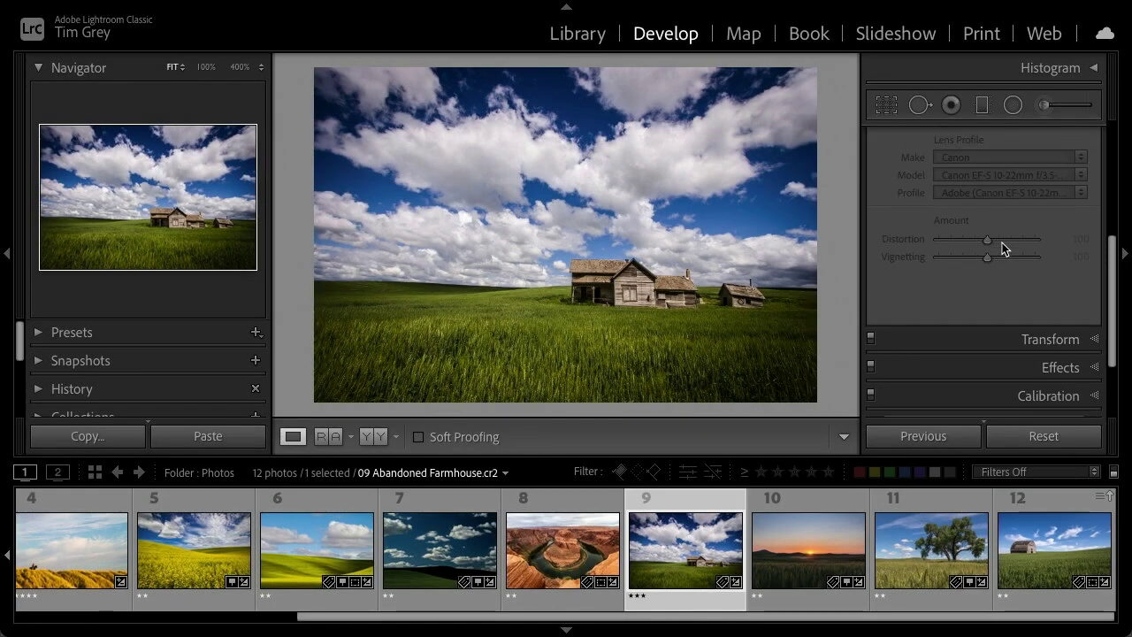
scroll(1002, 242, "up", 3)
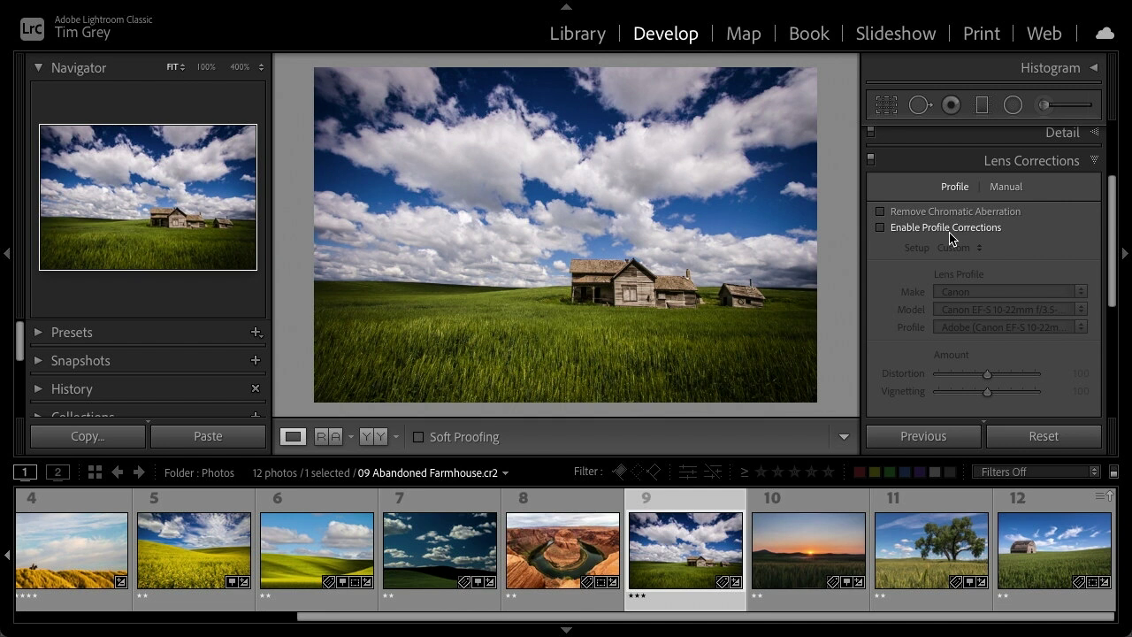
left_click(910, 218)
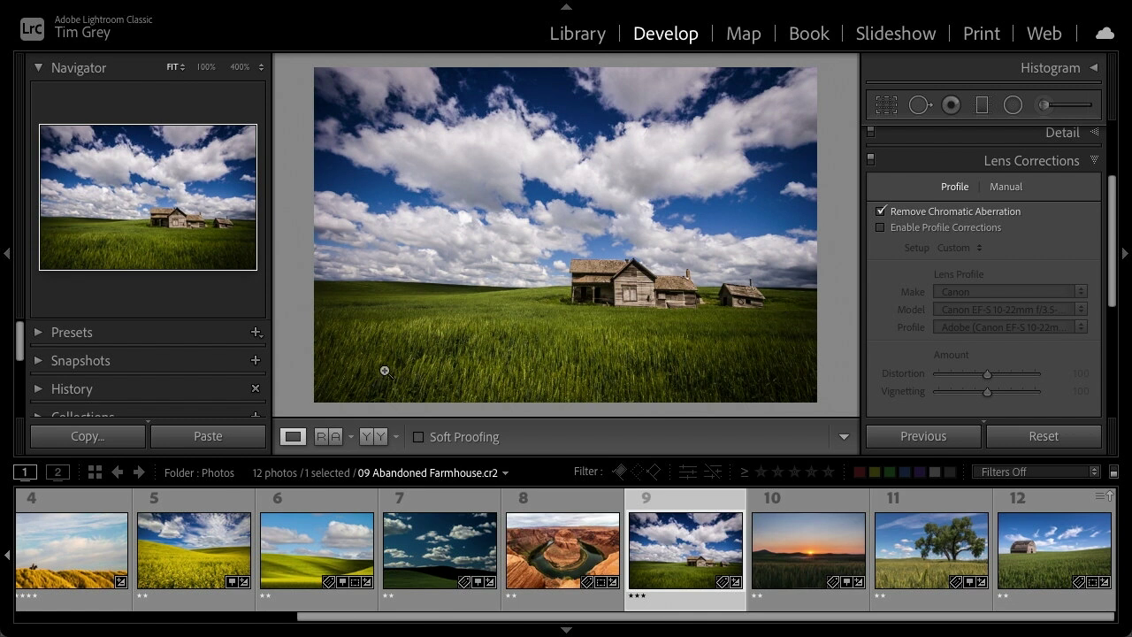
left_click(899, 230)
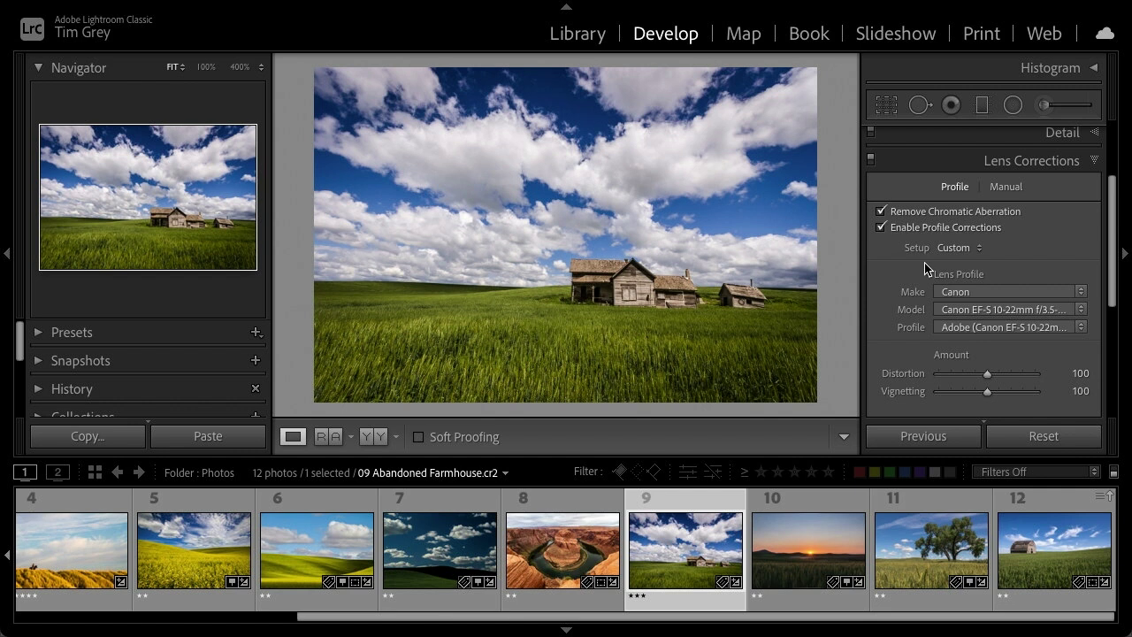
Try the Auto setup for the farmhouse photo's lens profile corrections
left_click(966, 251)
left_click(966, 251)
left_click(959, 248)
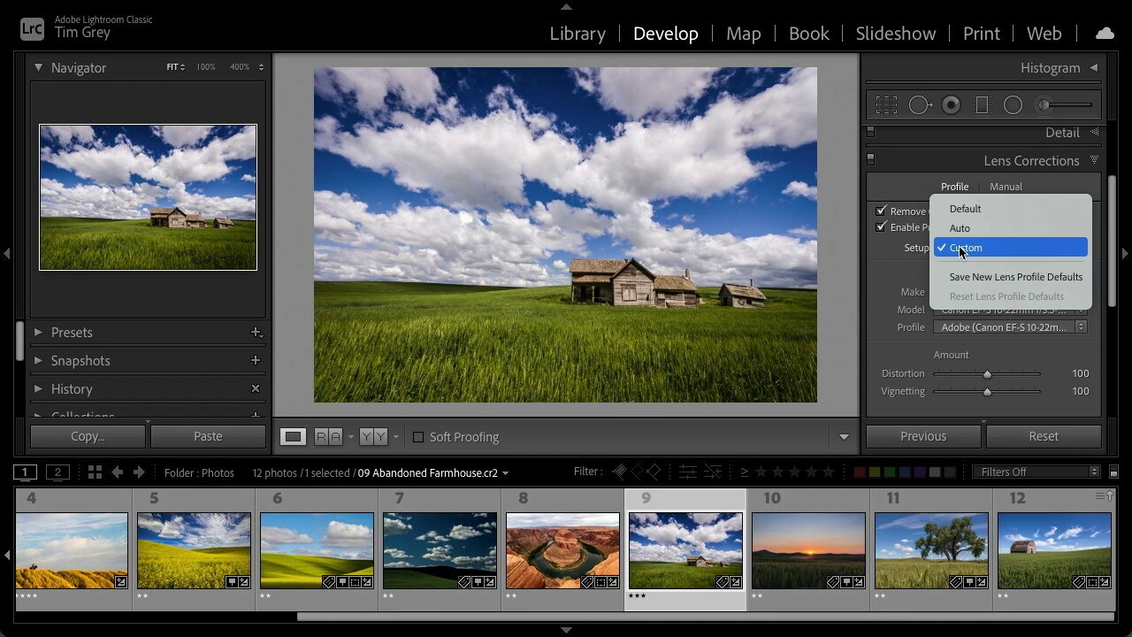
left_click(960, 228)
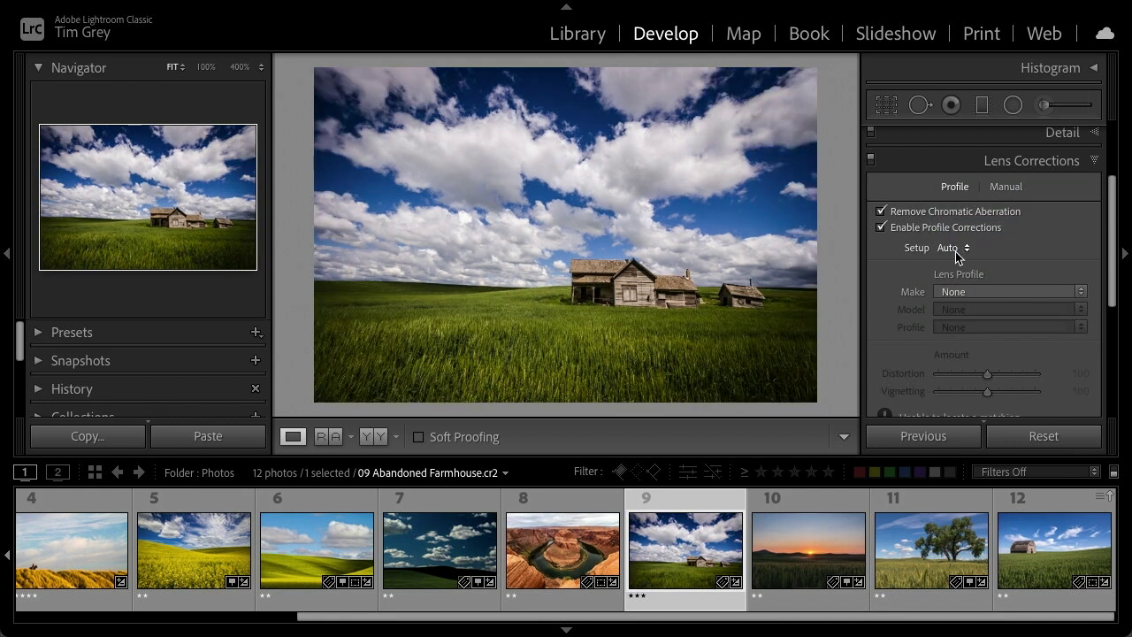
left_click(955, 253)
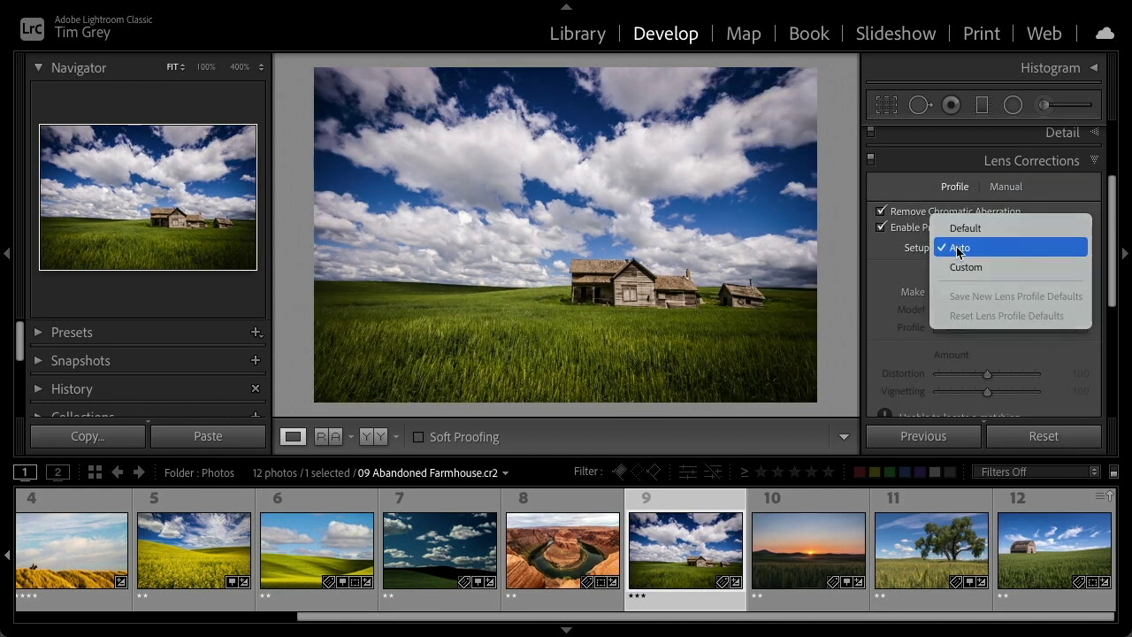
left_click(958, 247)
Set the lens profile make to Canon and check the Canon EF-S 10-22mm model and its matching Adobe profile
left_click(961, 294)
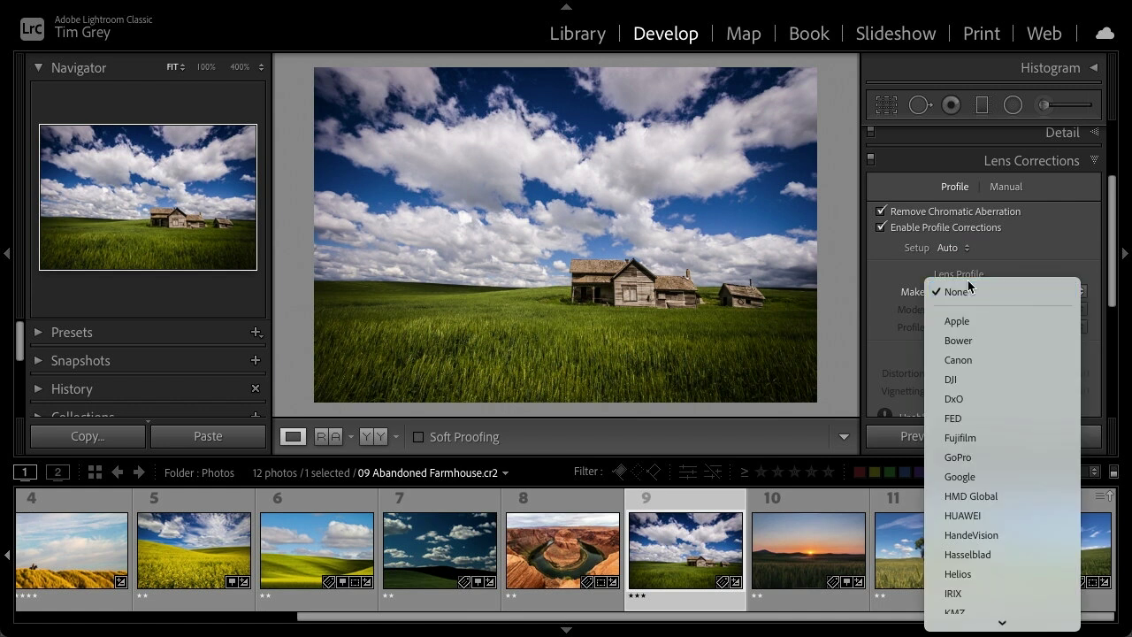
left_click(977, 359)
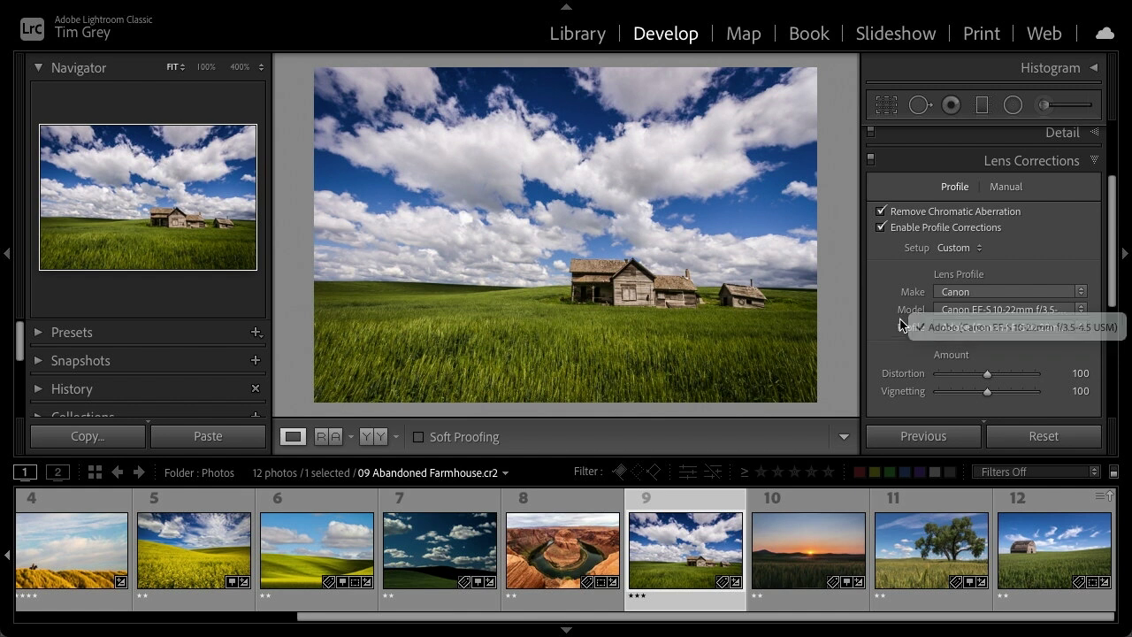
left_click(975, 310)
left_click(974, 312)
left_click(970, 329)
left_click(982, 326)
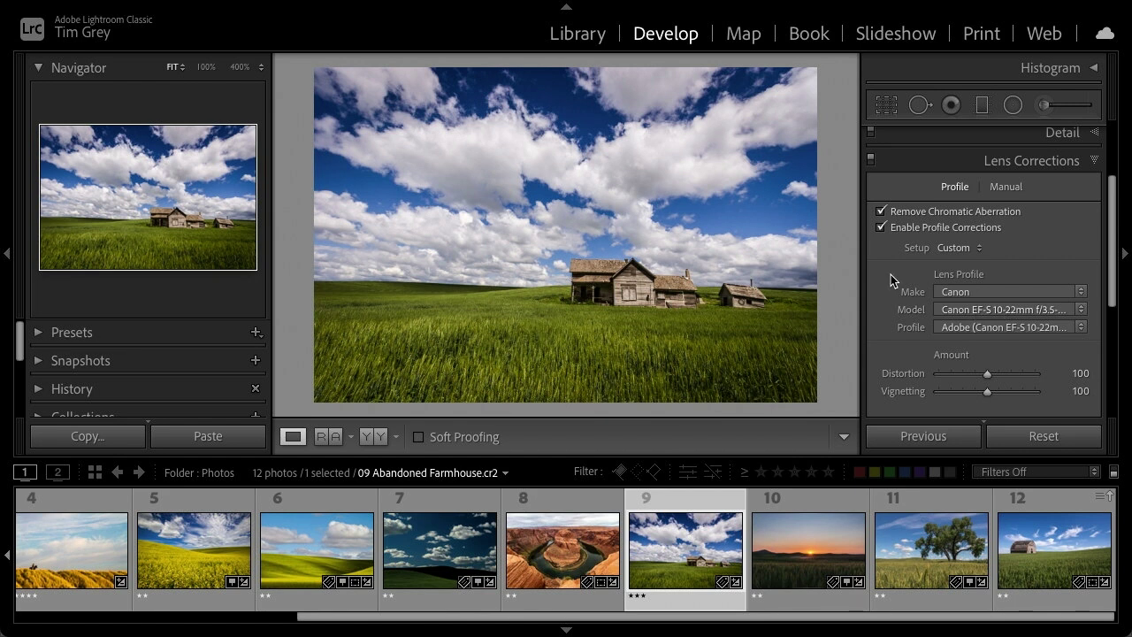
Compare the farmhouse photo with and without lens profile corrections by switching them off and on repeatedly
left_click(881, 228)
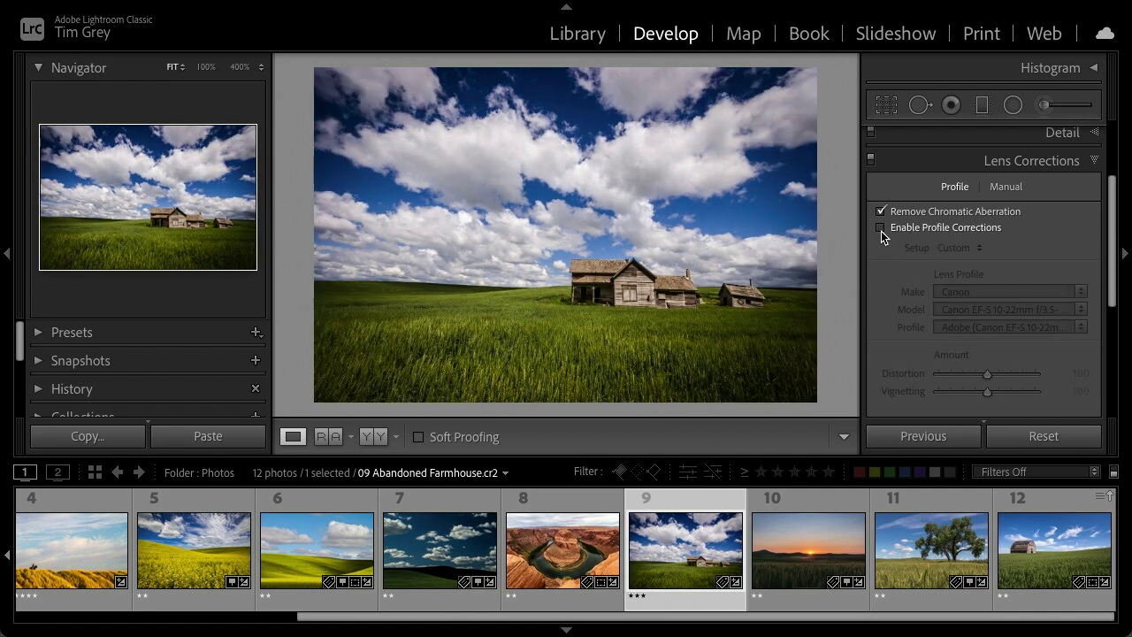
left_click(881, 229)
left_click(881, 228)
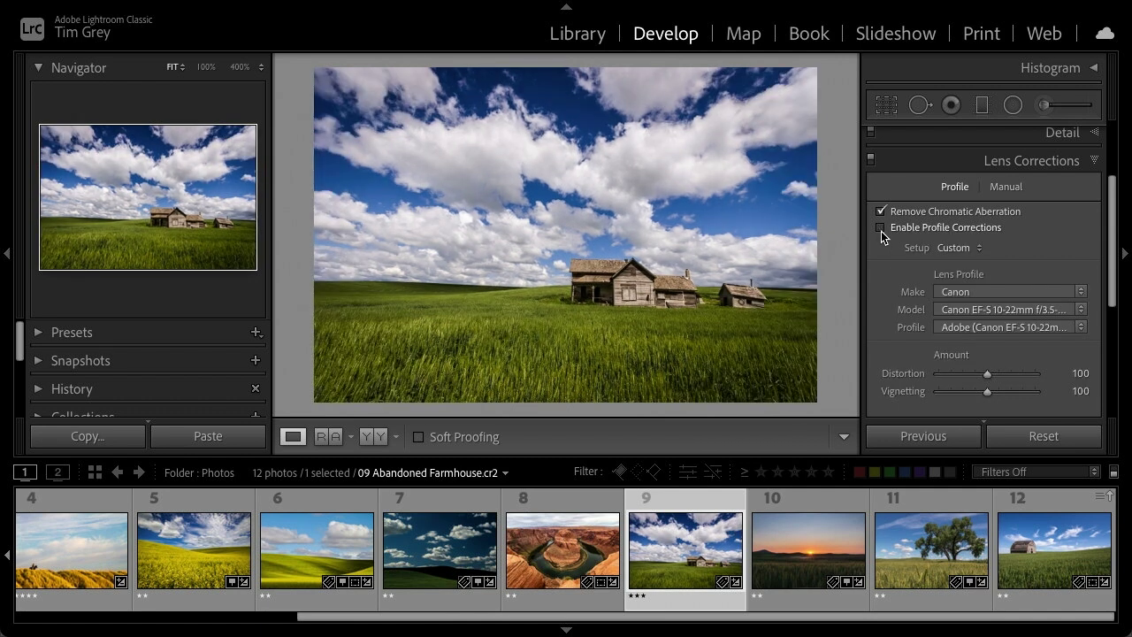
left_click(881, 230)
left_click(881, 231)
left_click(881, 231)
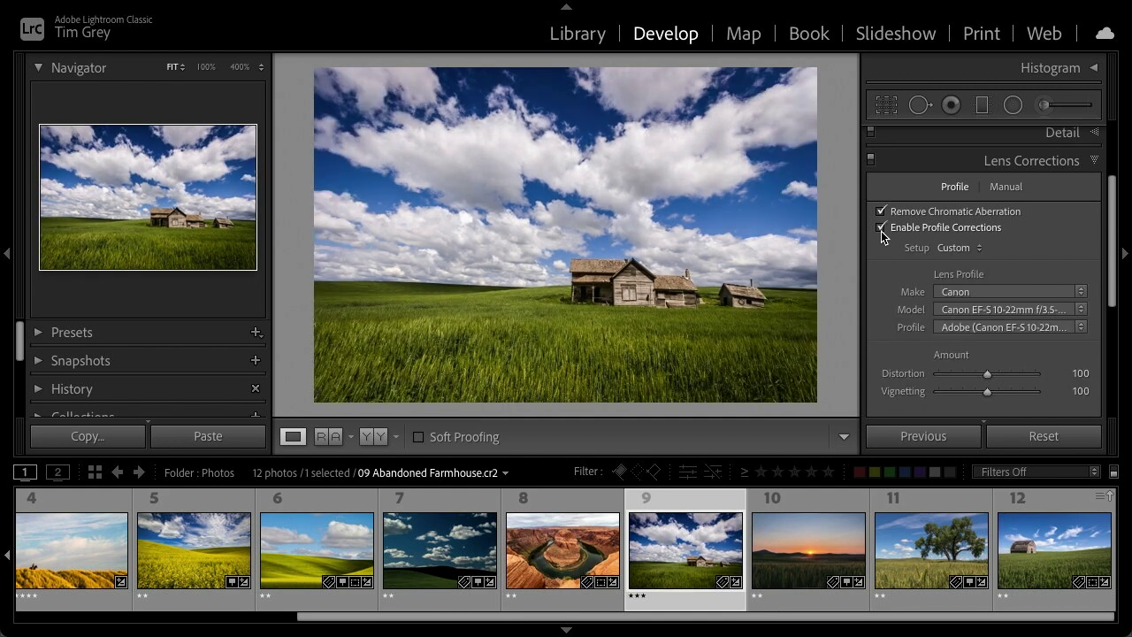
left_click(881, 231)
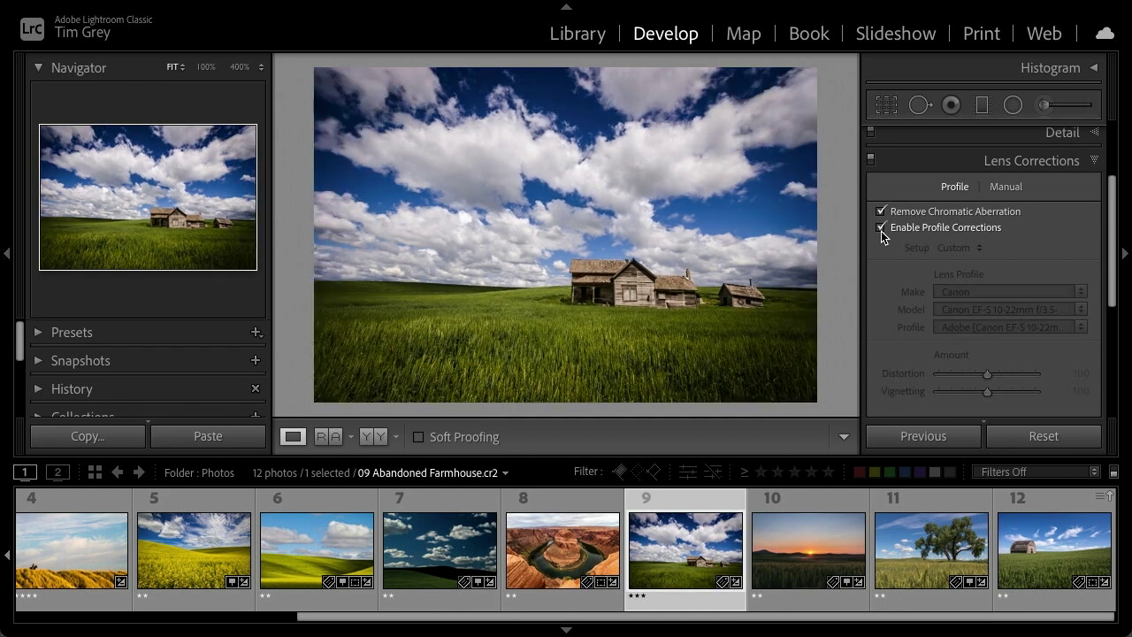
Turn the farmhouse photo's profile corrections back on and set Distortion to 97 and Vignetting to 142
left_click(881, 231)
left_click(882, 231)
left_click(882, 232)
left_click_drag(987, 373, 1008, 398)
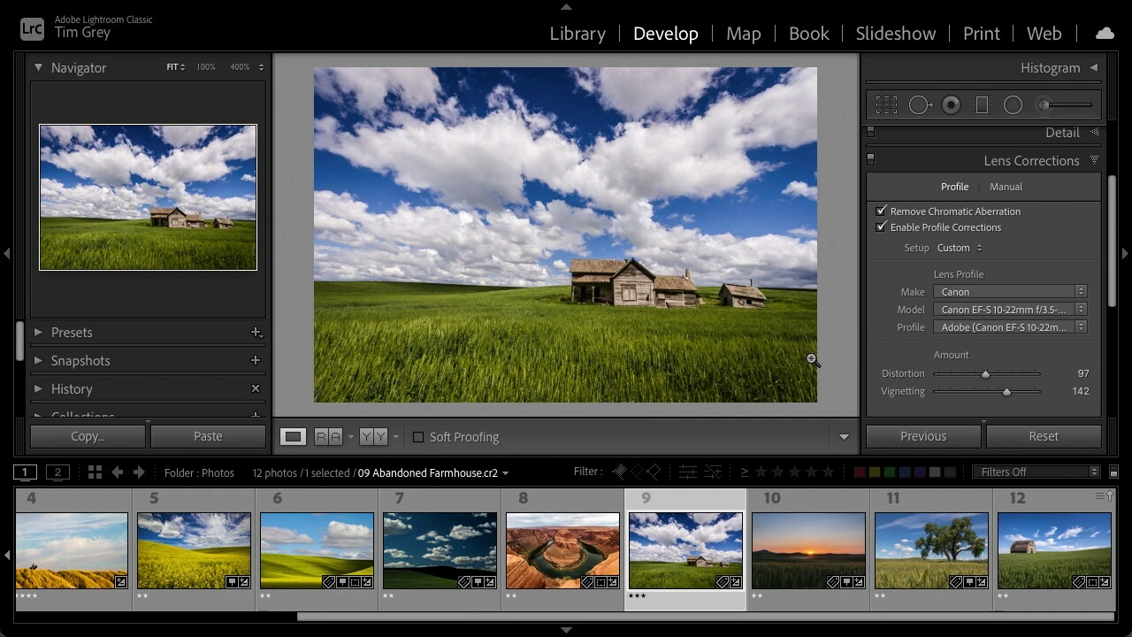
left_click(982, 374)
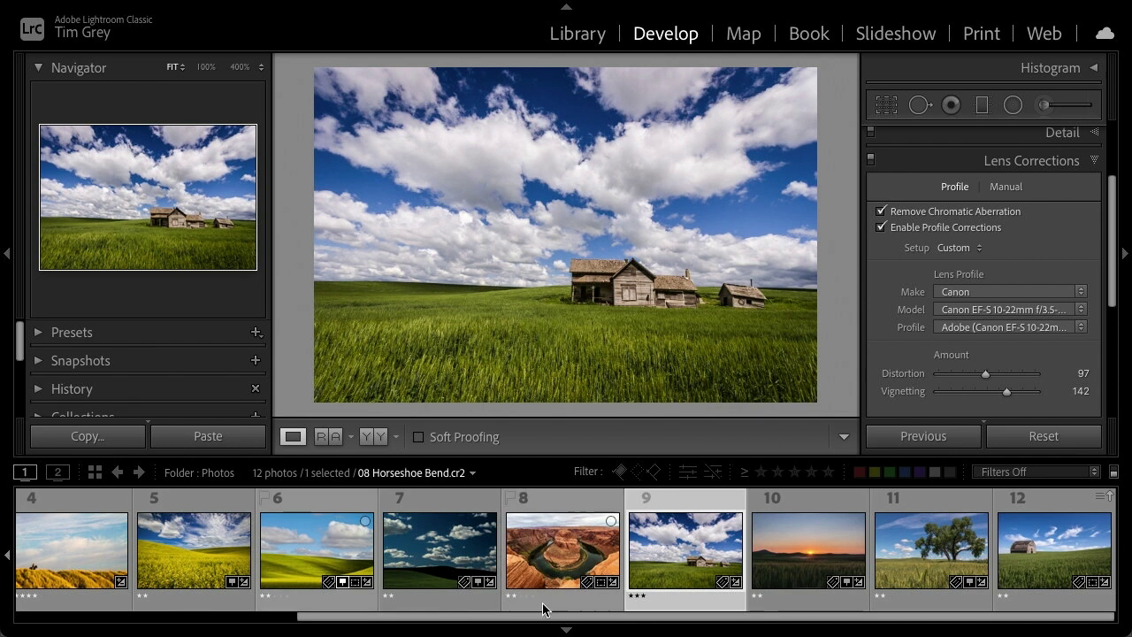
Open 10 Palouse Sunset.dng and crop slightly into its top and bottom edges with Crop & Straighten
left_click(812, 545)
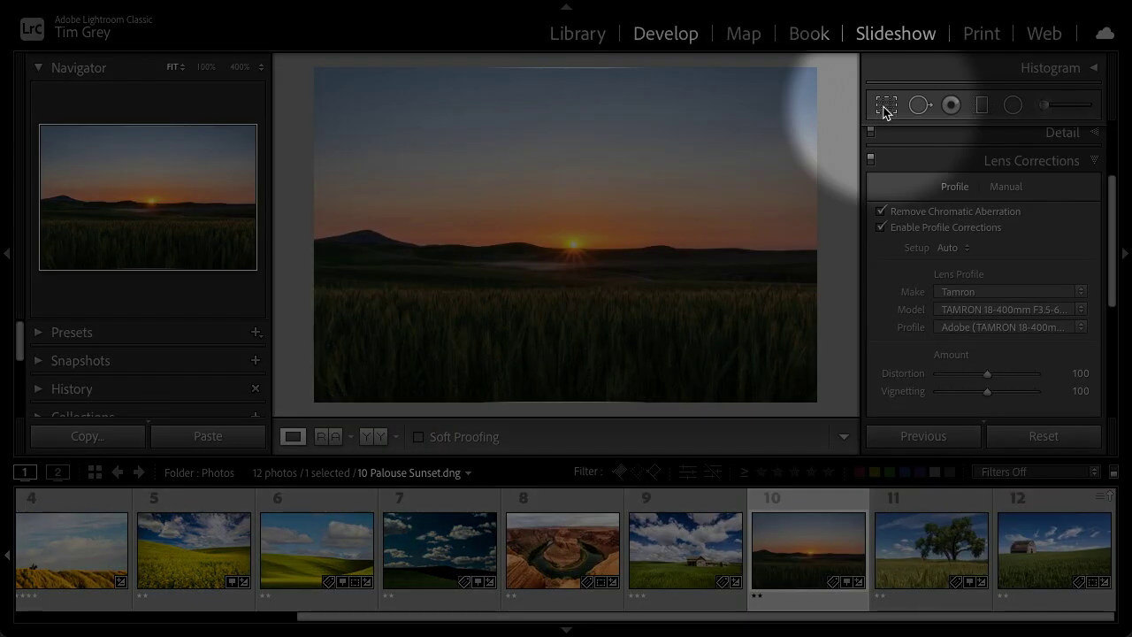
left_click(885, 106)
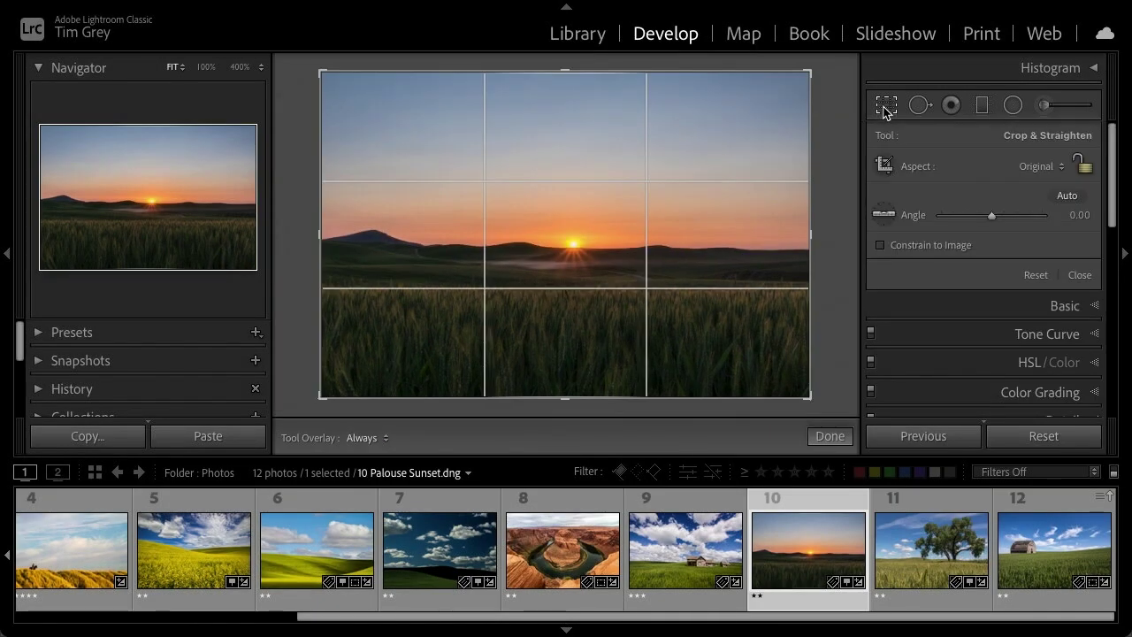
left_click_drag(563, 70, 563, 74)
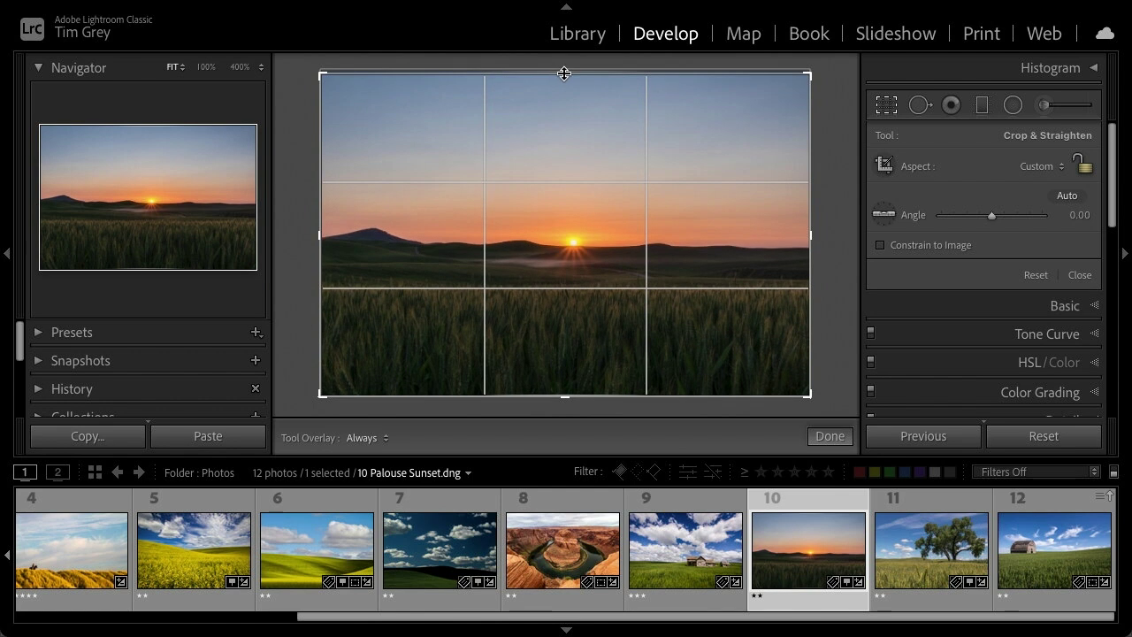
left_click_drag(566, 397, 566, 395)
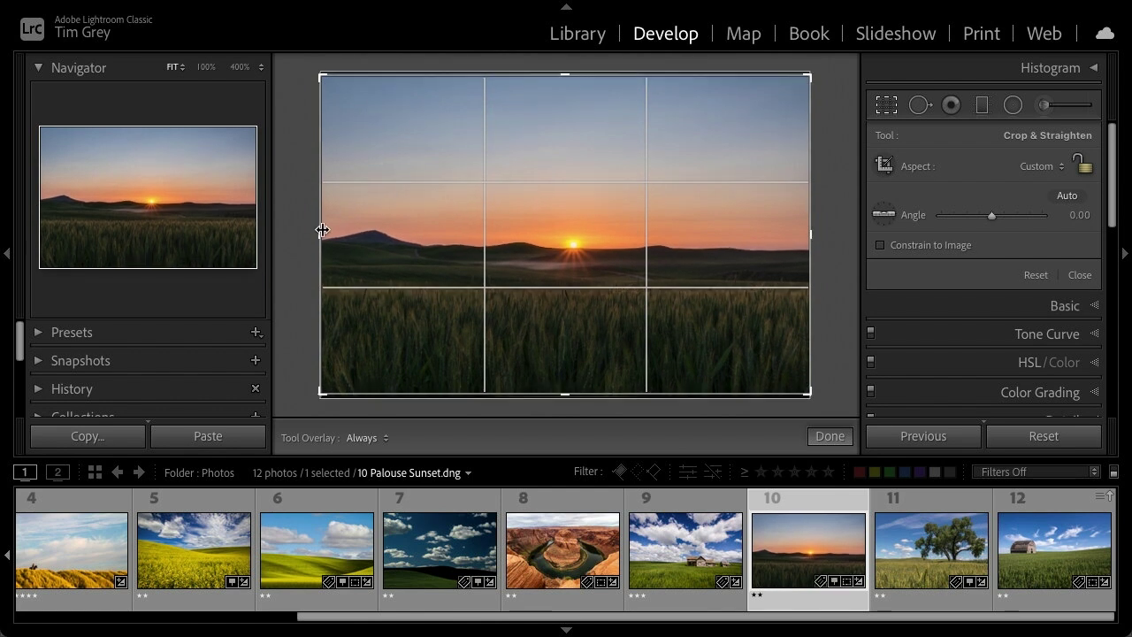
mouse_move(319, 230)
left_mouse_down()
mouse_move(351, 235)
mouse_move(316, 233)
left_mouse_up()
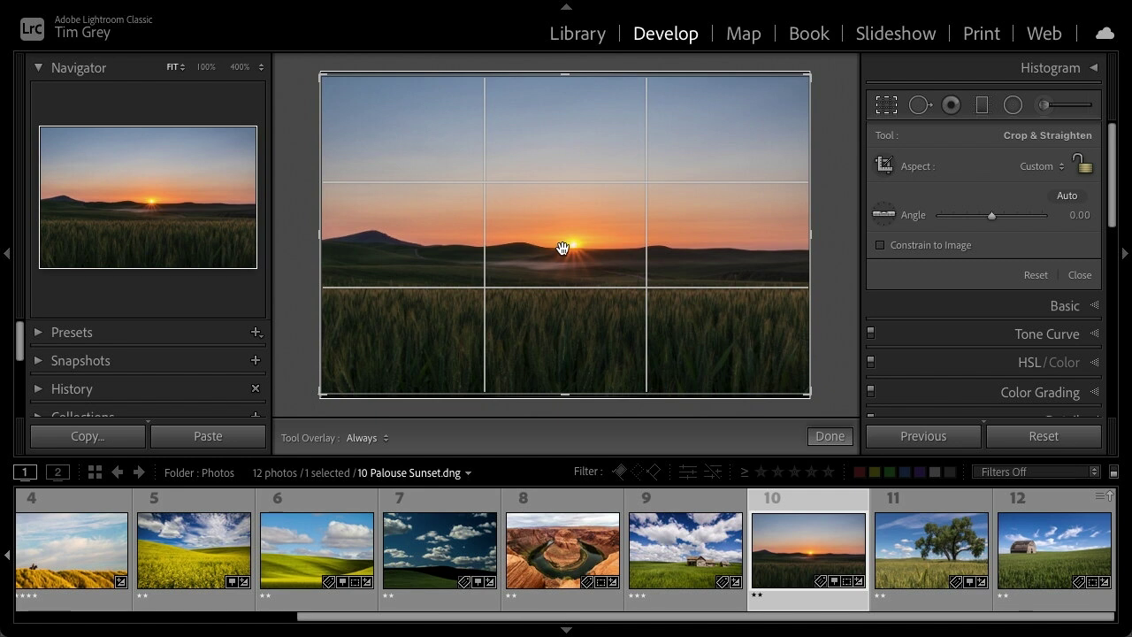
Set the crop guide overlay to Center and narrow the crop until the sun sits on the vertical centre line
mouse_move(396, 4)
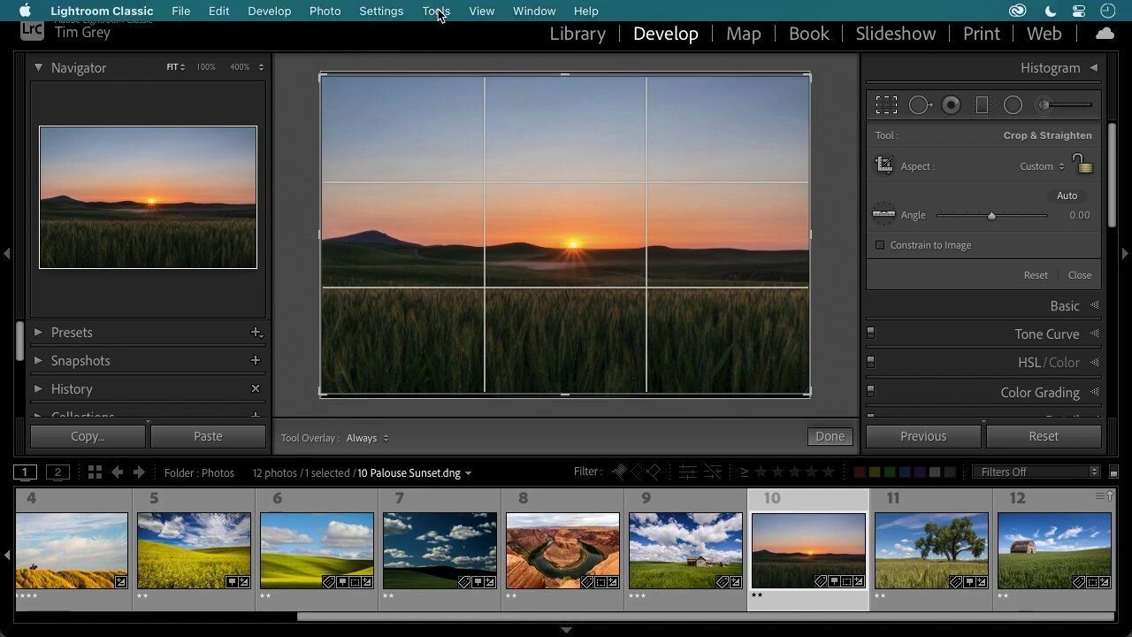
left_click(439, 12)
mouse_move(530, 273)
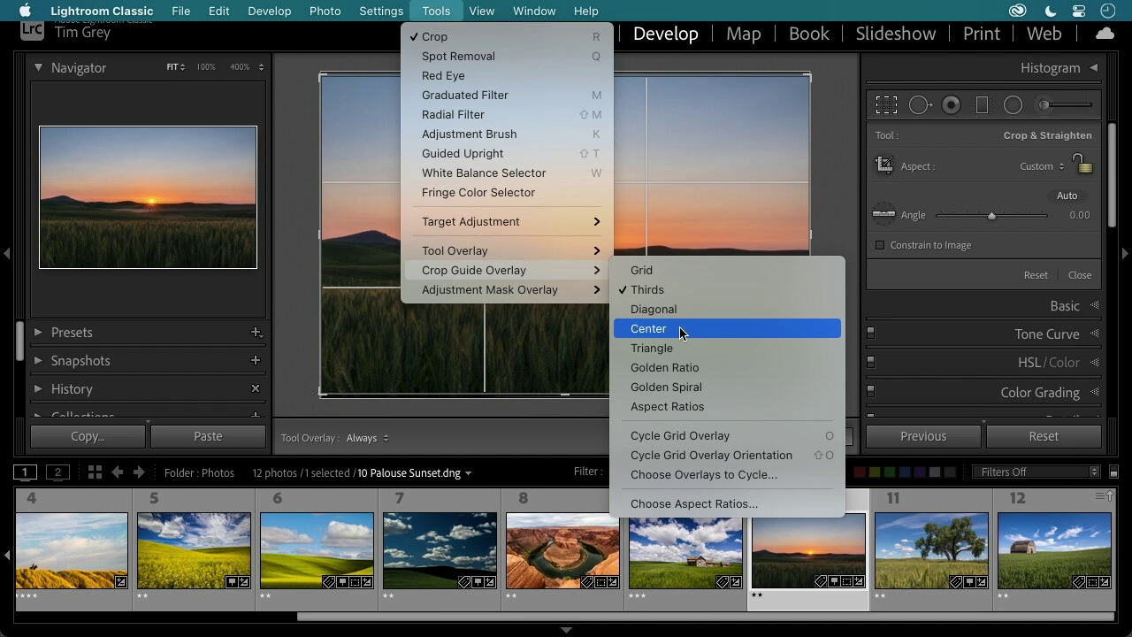
left_click(697, 337)
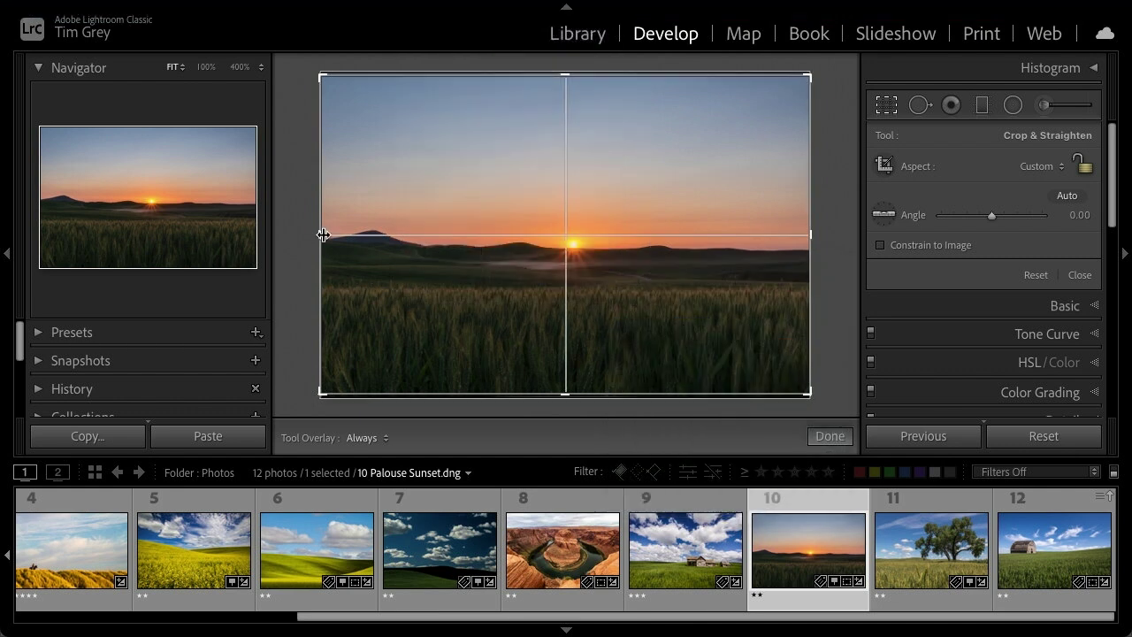
left_click_drag(324, 235, 327, 235)
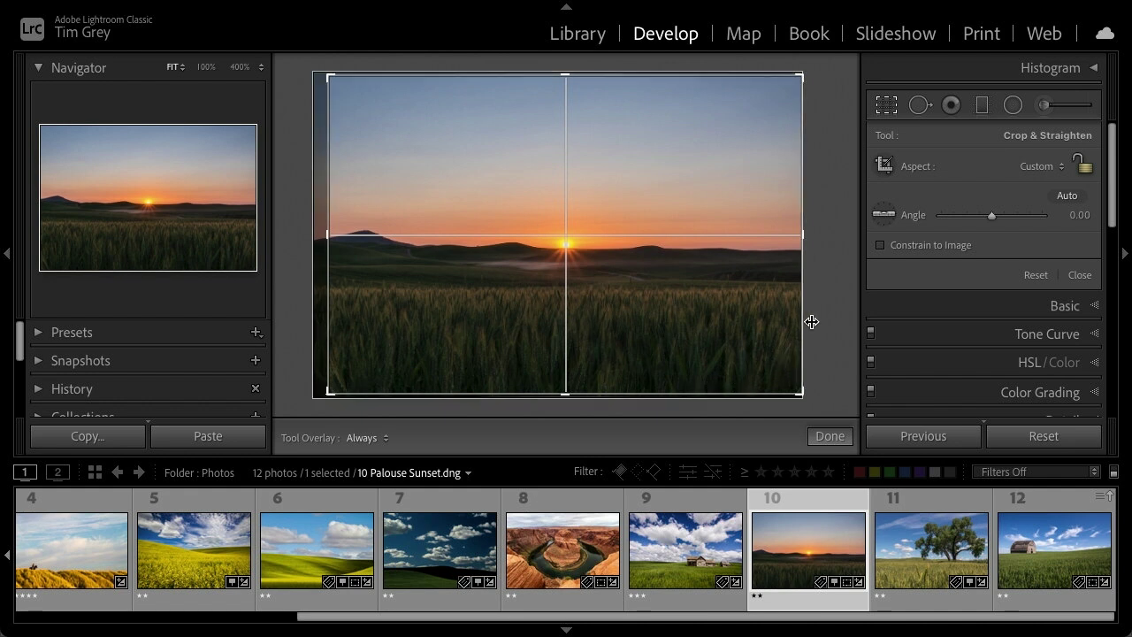
Straighten the sunset photo along the horizon to an angle of -0.20 and apply the crop
left_click_drag(821, 259, 816, 260)
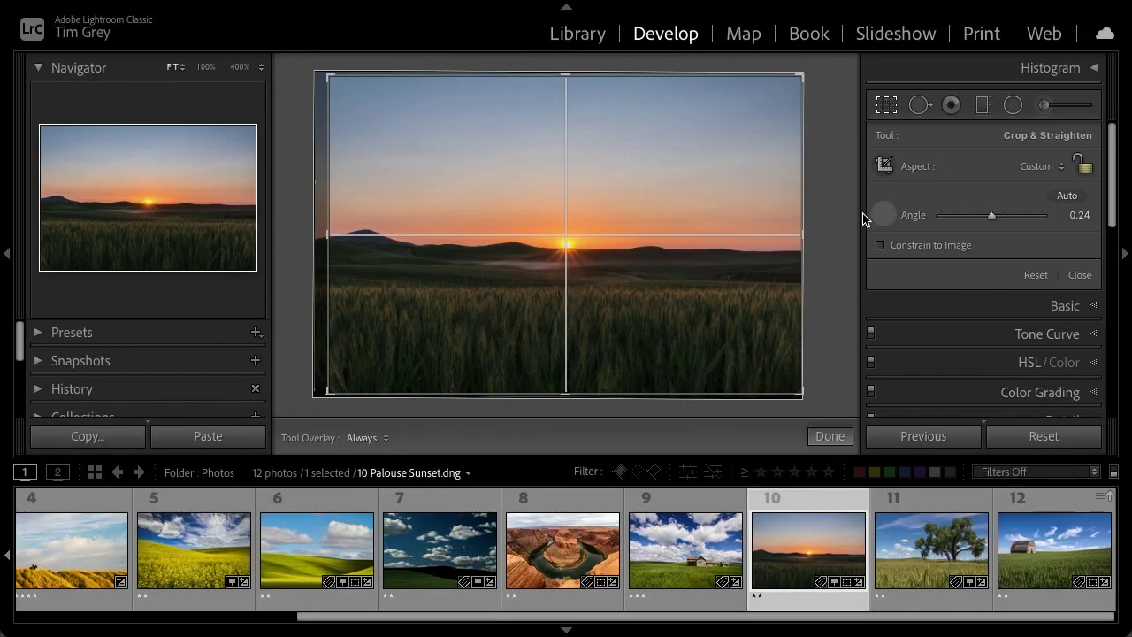
left_click(884, 214)
left_click_drag(380, 247, 822, 270)
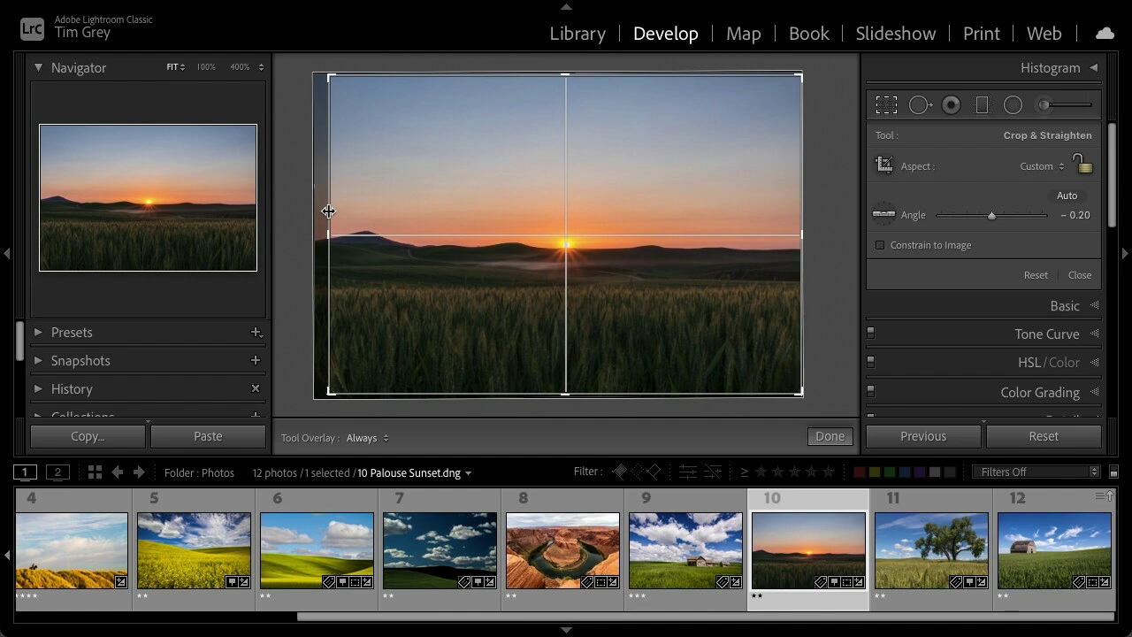
left_click(850, 438)
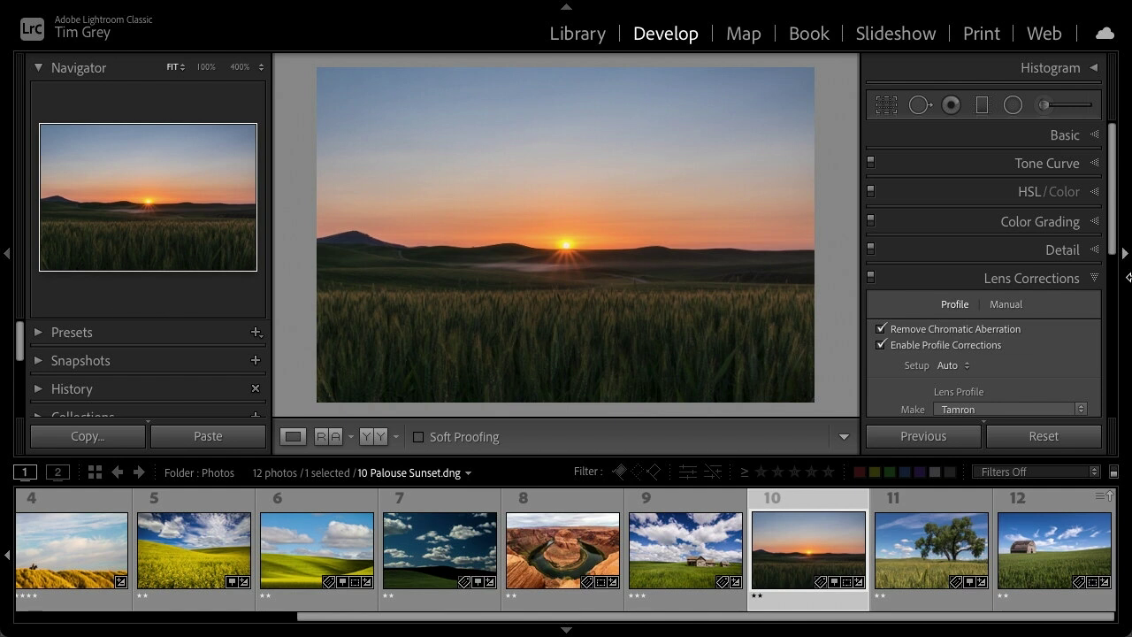
Expand the Basic adjustments, open 11 Lone Tree.cr2 and inspect the dust spots in its sky at 100%
left_click(1076, 134)
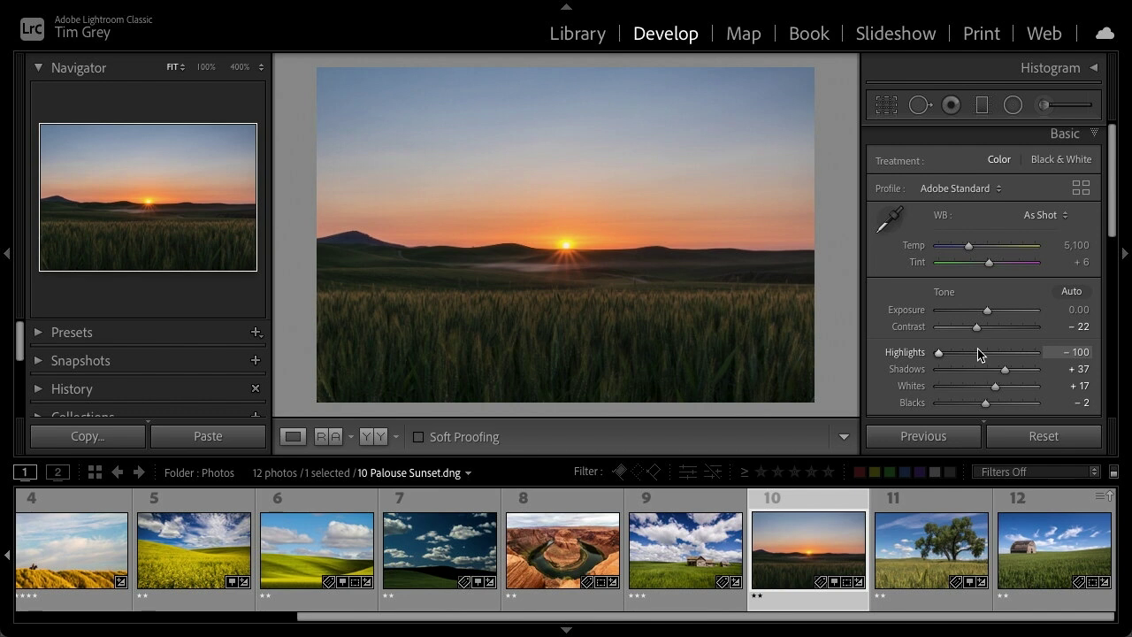
left_click(928, 539)
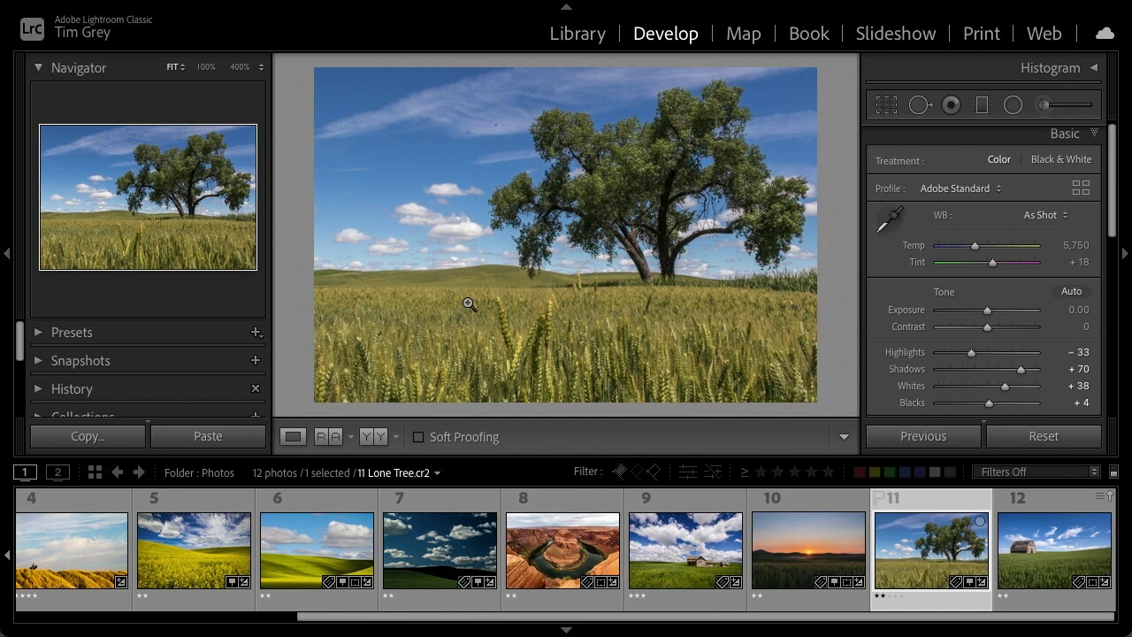
left_click(468, 129)
left_click_drag(698, 271, 586, 254)
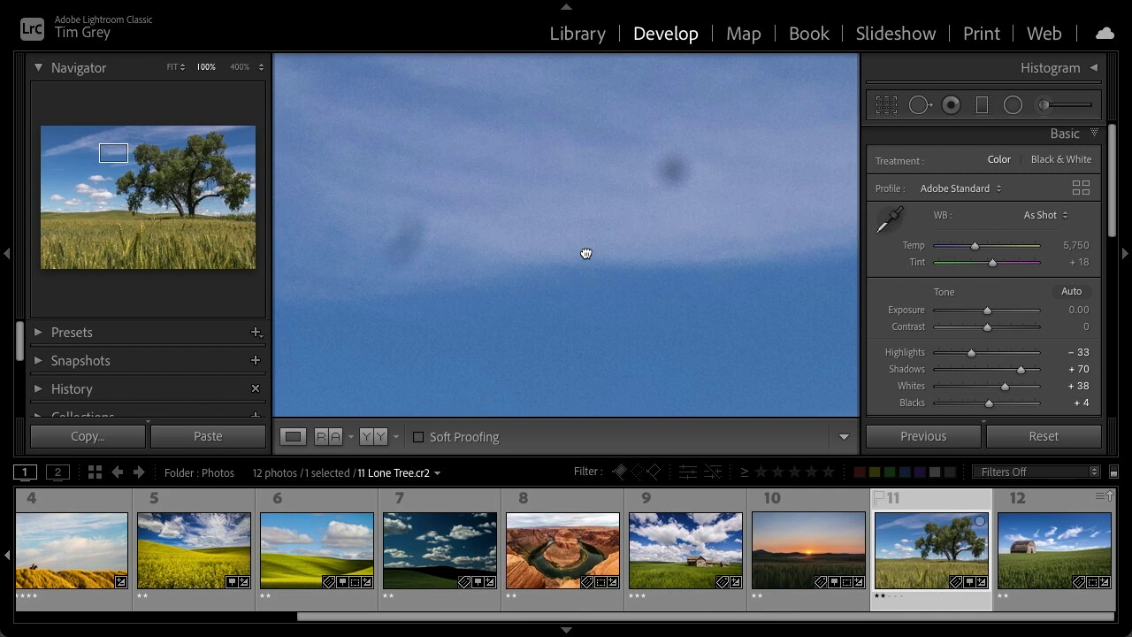
left_click(672, 175)
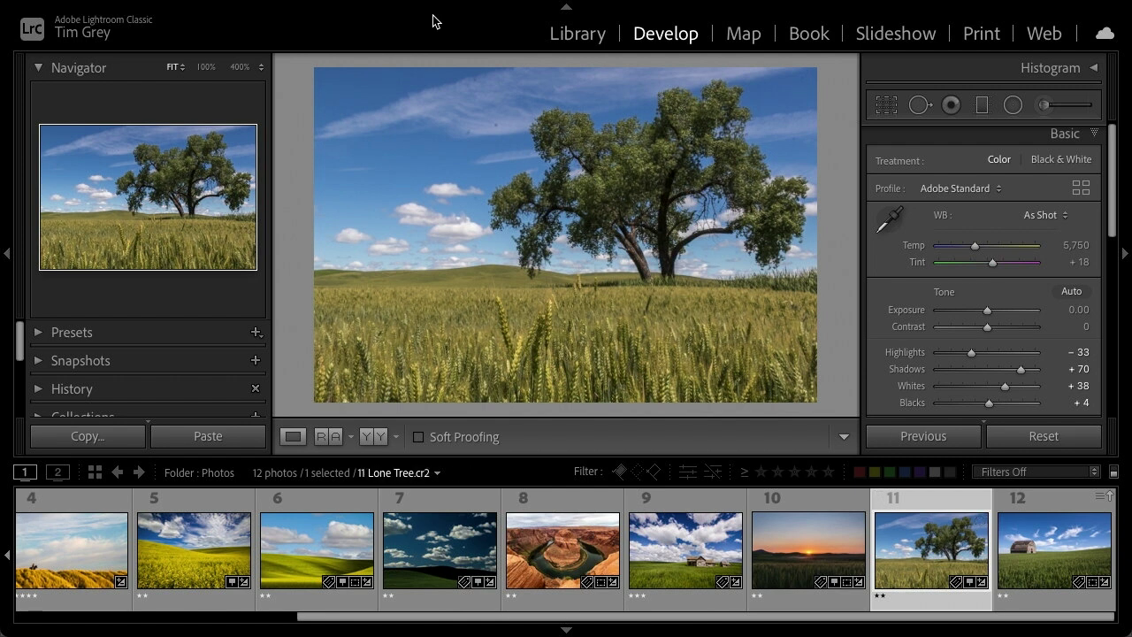
Send the Lone Tree photo to Adobe Photoshop 2021 for editing
mouse_move(327, 5)
mouse_move(454, 3)
left_click(325, 11)
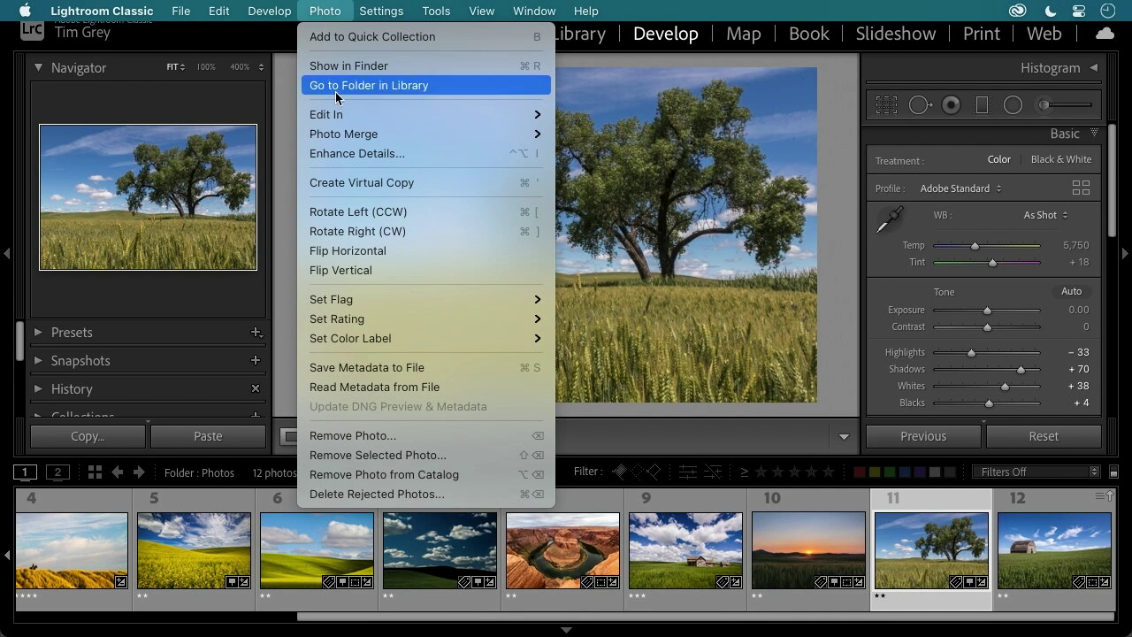
mouse_move(345, 115)
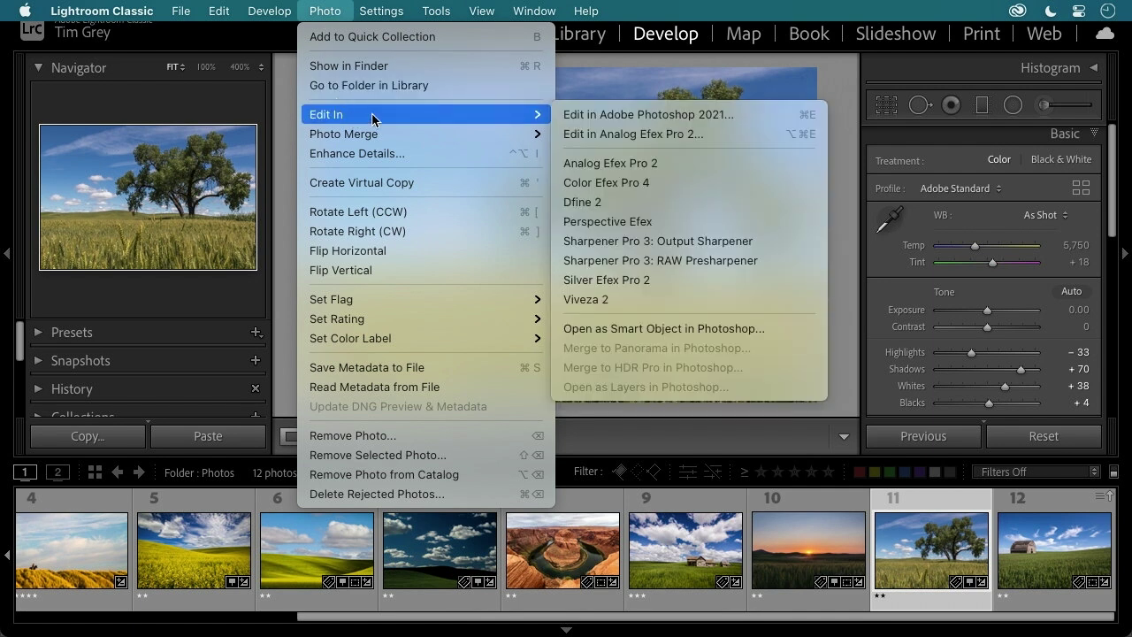
left_click(744, 117)
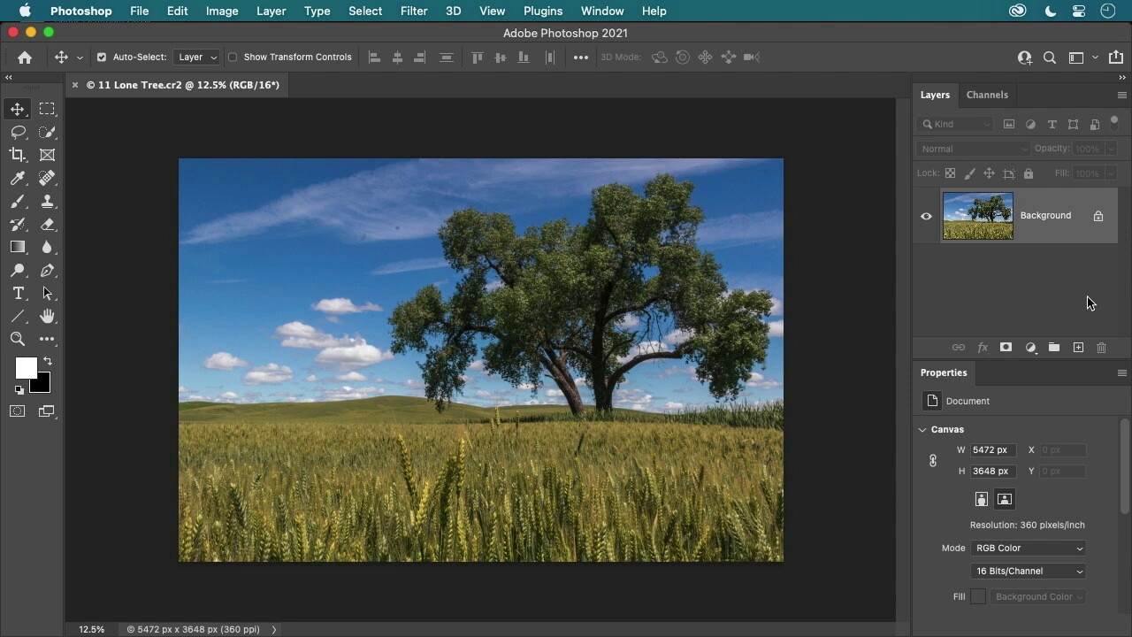
Add a new empty layer above the Background and name it Image Cleanup
left_click(1079, 348)
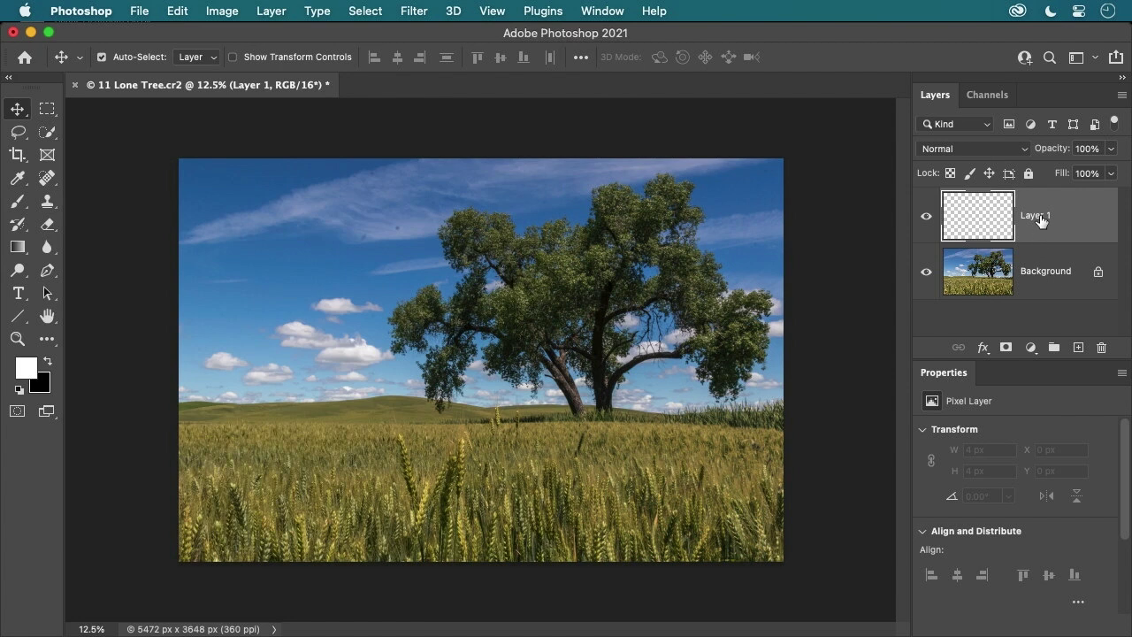
double_click(1040, 215)
type("Image")
type("Cleanup")
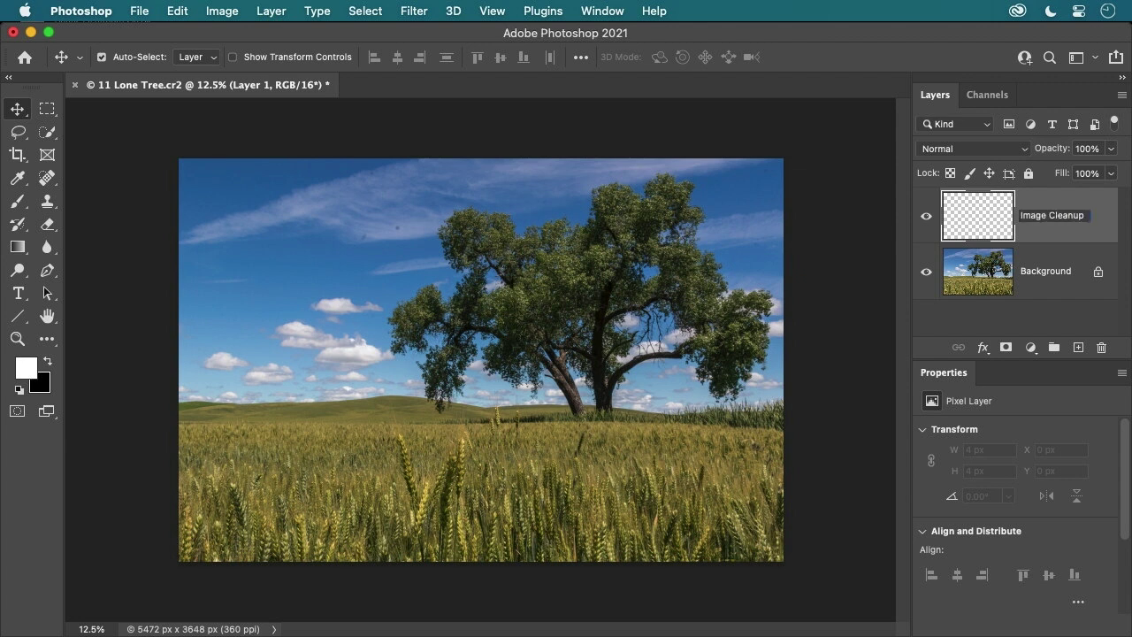
key("Return")
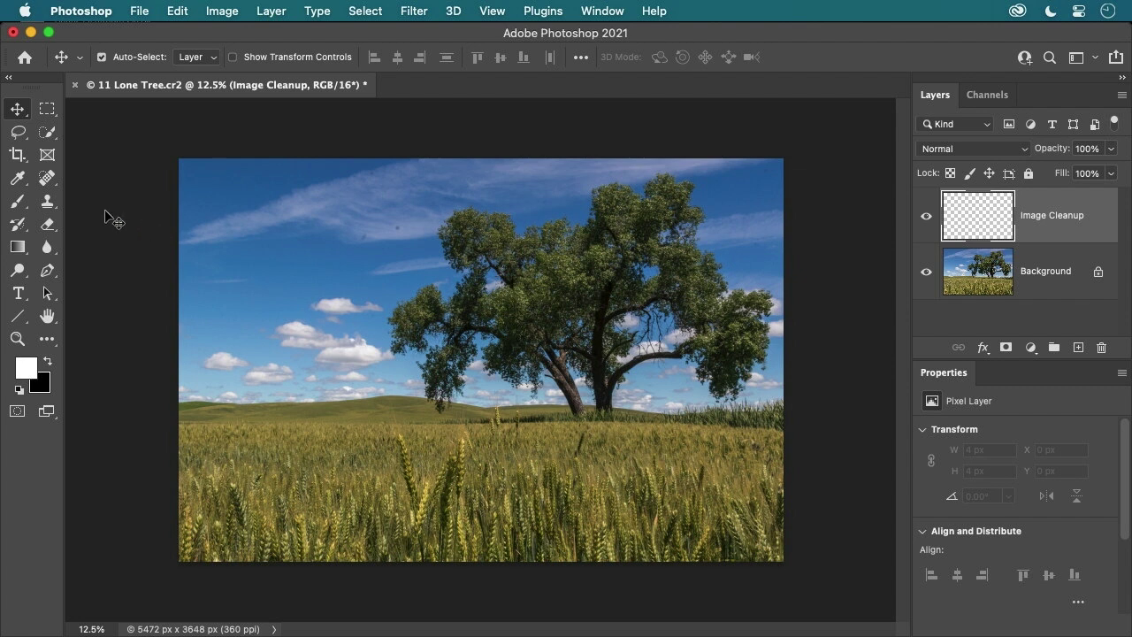
Select the Spot Healing Brush Tool and check its Content-Aware type and Sample All Layers options
left_click(49, 180)
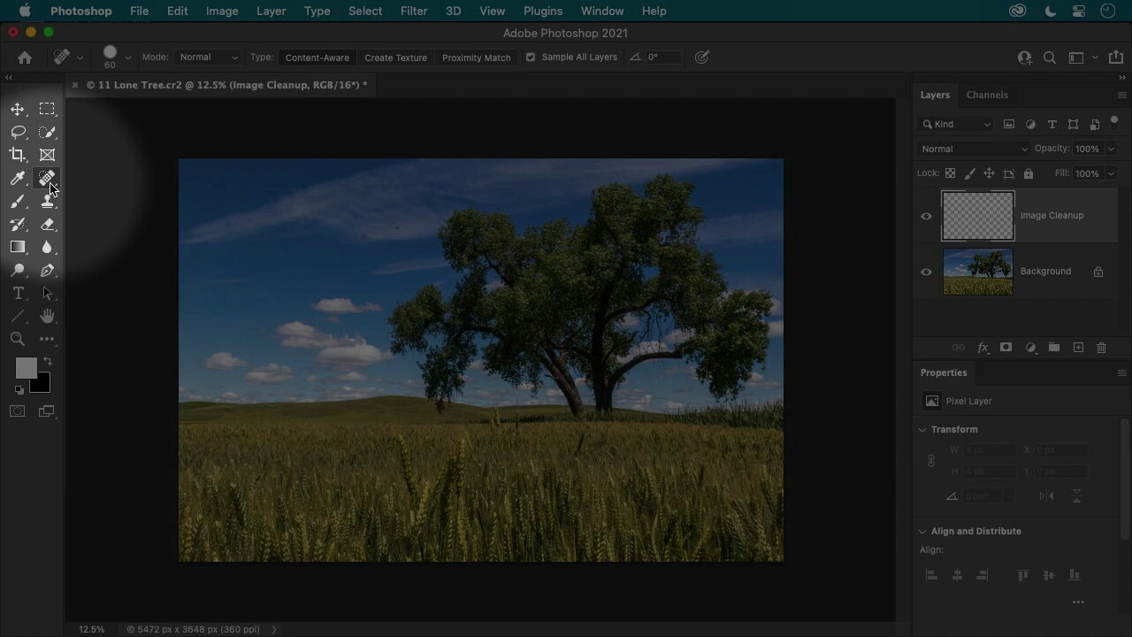
right_click(50, 180)
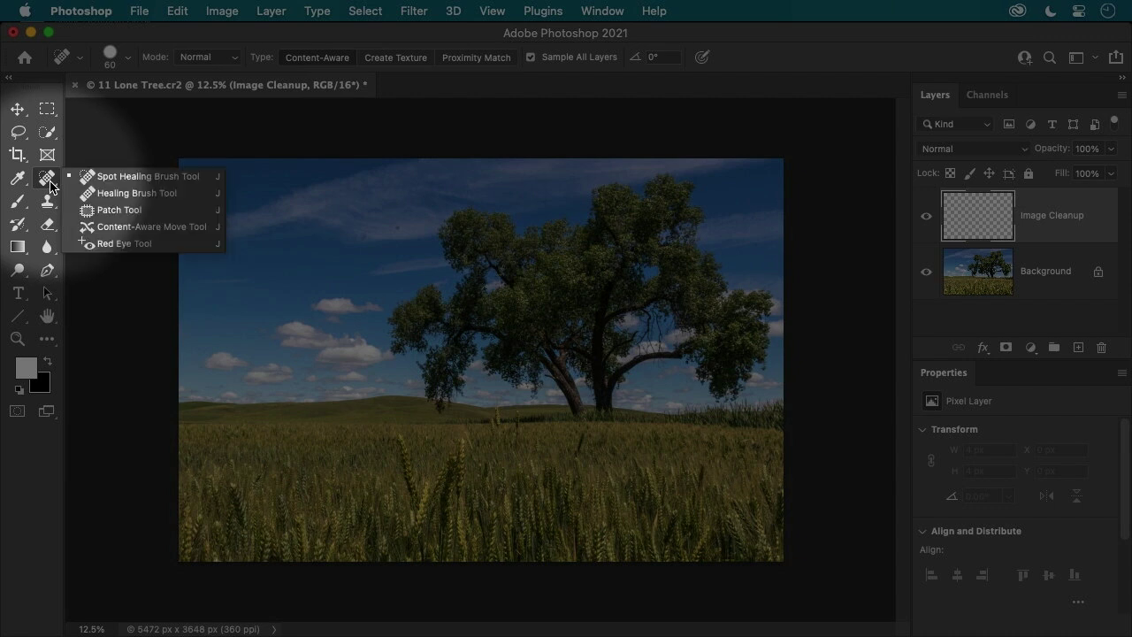
left_click(83, 180)
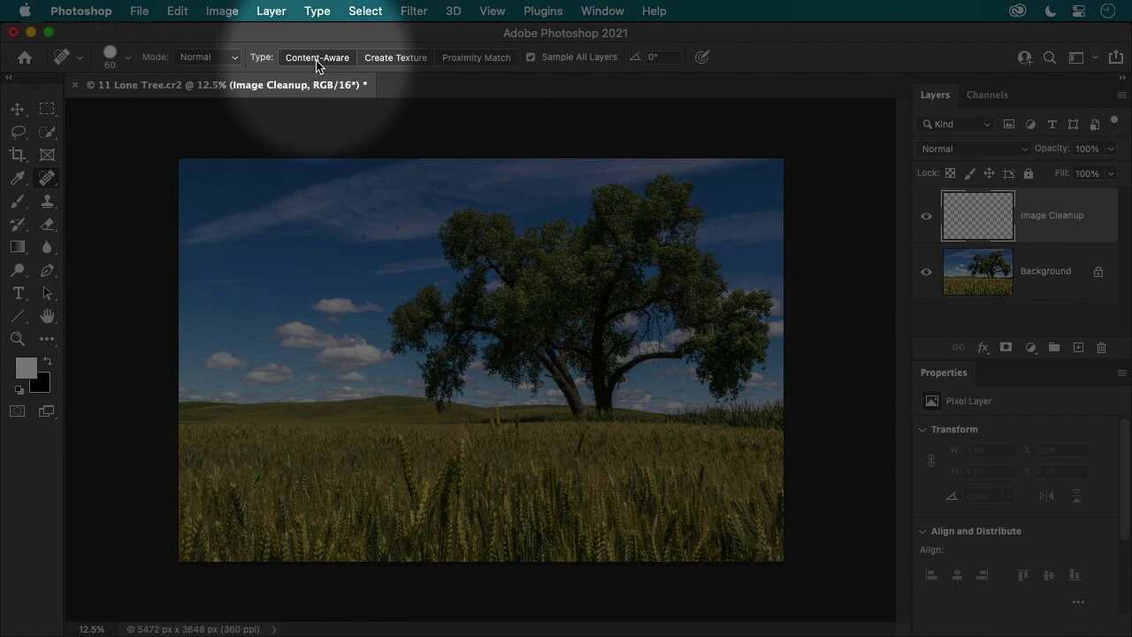
left_click(476, 58)
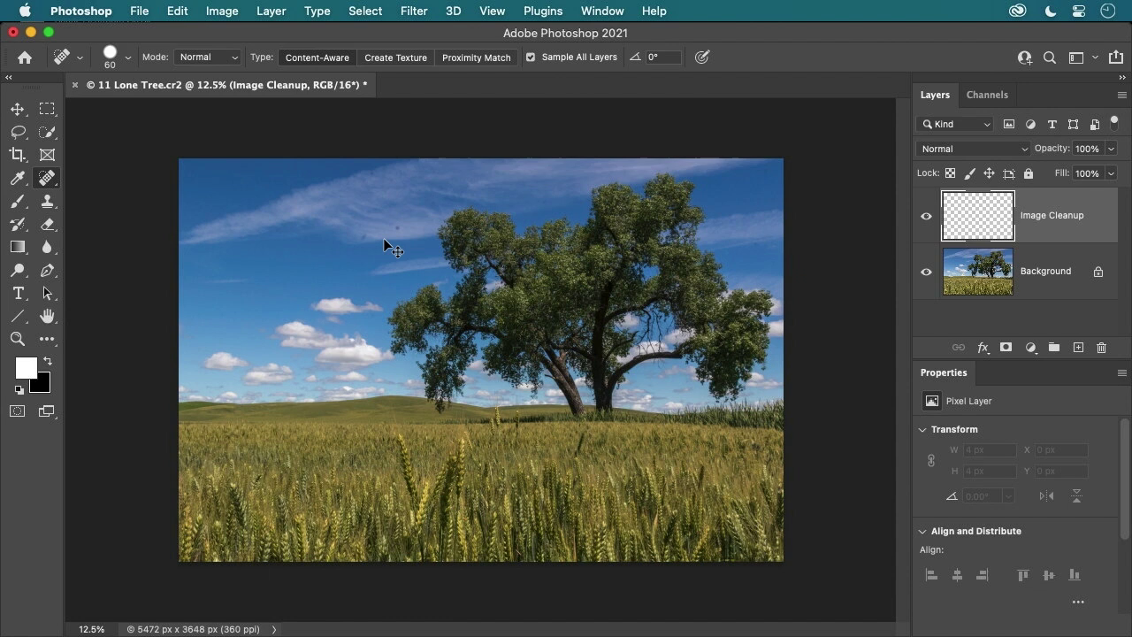
Heal the dust spots in the sky beside the tree on the Image Cleanup layer, with a brush size around 60
left_click_drag(387, 244, 440, 242)
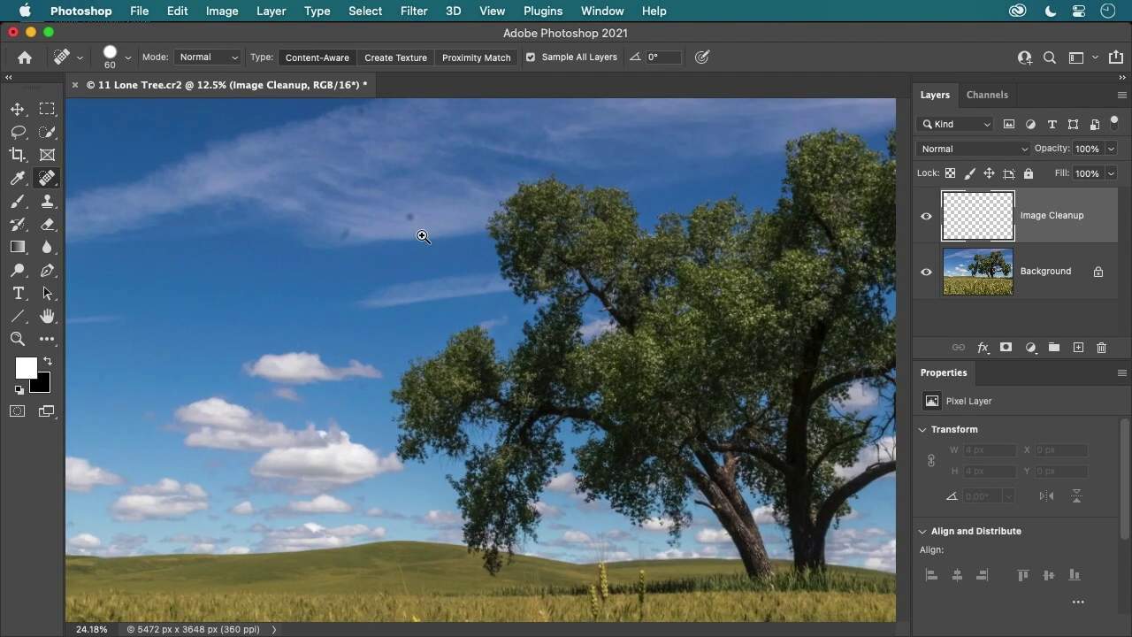
left_click(411, 218)
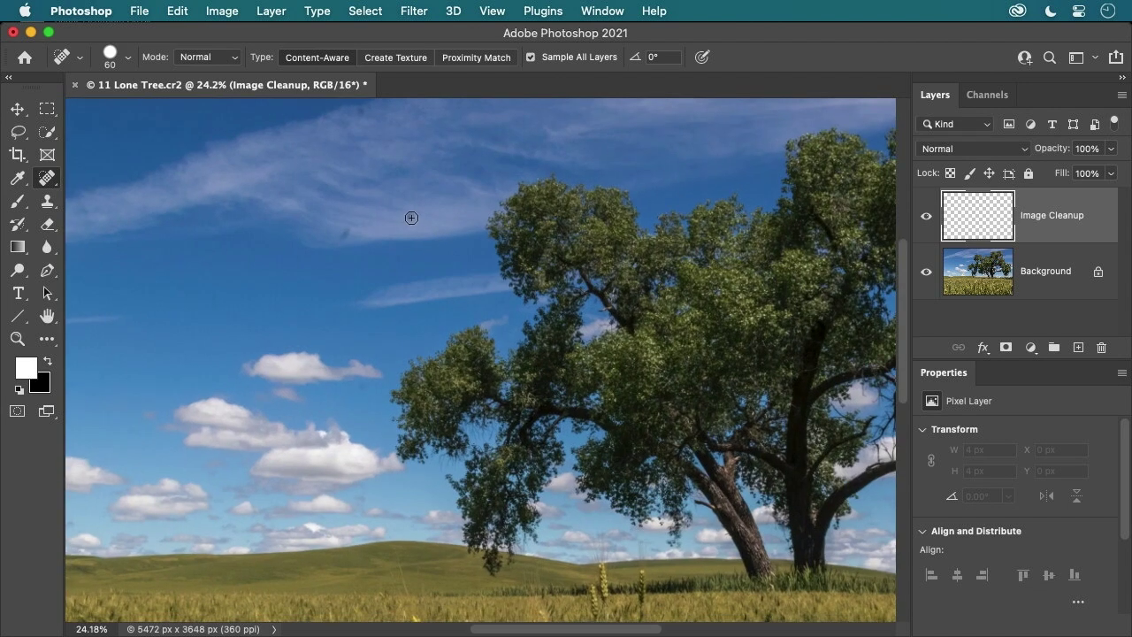
key("bracketright")
key("bracketright")
key("bracketright")
key("bracketright")
key("bracketleft")
key("bracketleft")
key("bracketleft")
key("bracketleft")
key("bracketleft")
key("bracketright")
key("bracketright")
left_click(411, 218)
key("bracketleft")
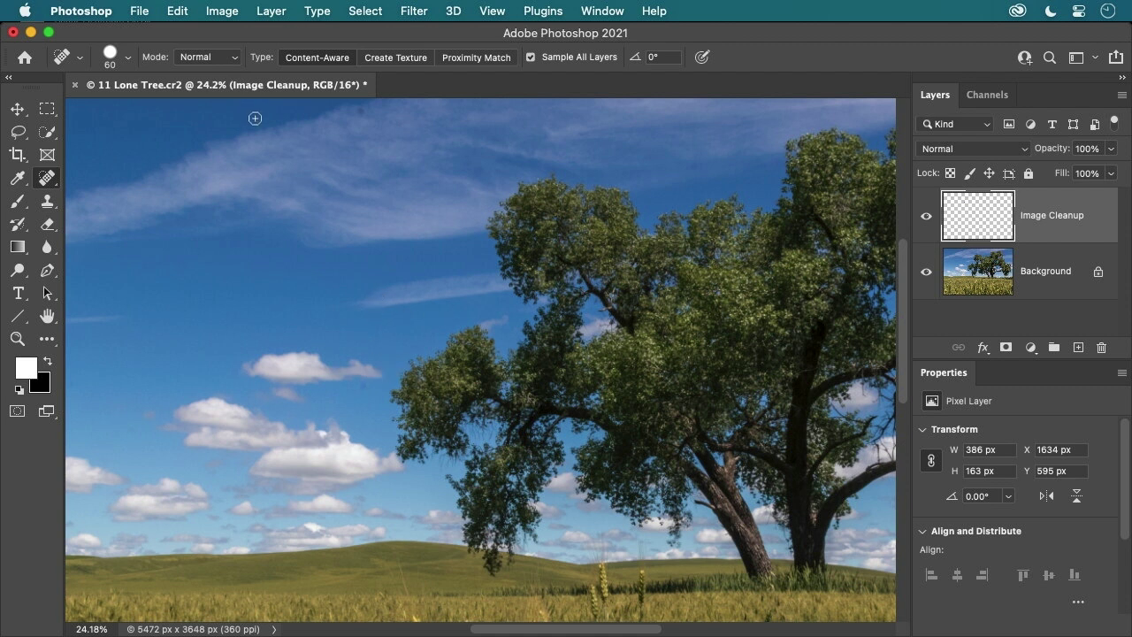
Save the cleaned-up Lone Tree image with its Image Cleanup layer and close it to return to Lightroom Classic
key("super+0")
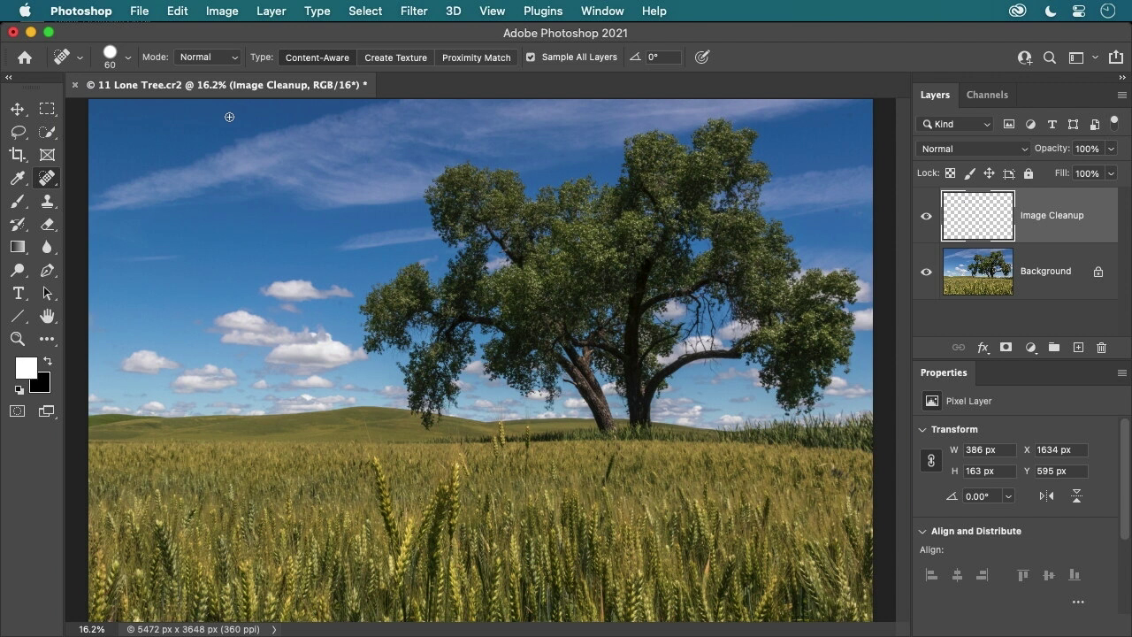
left_click(141, 12)
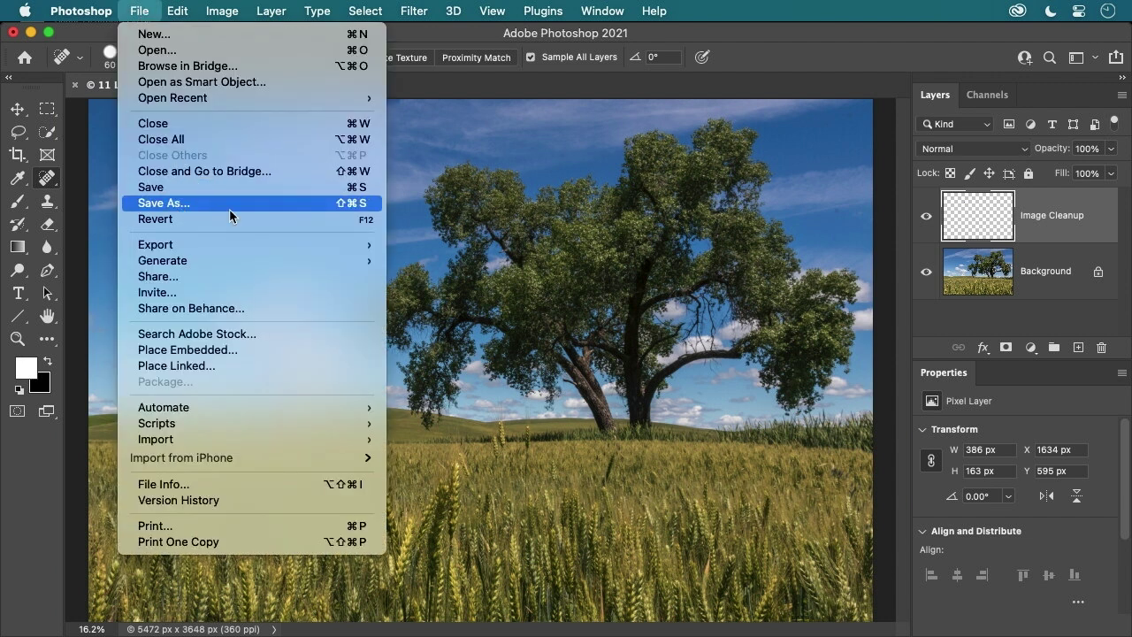
left_click(169, 187)
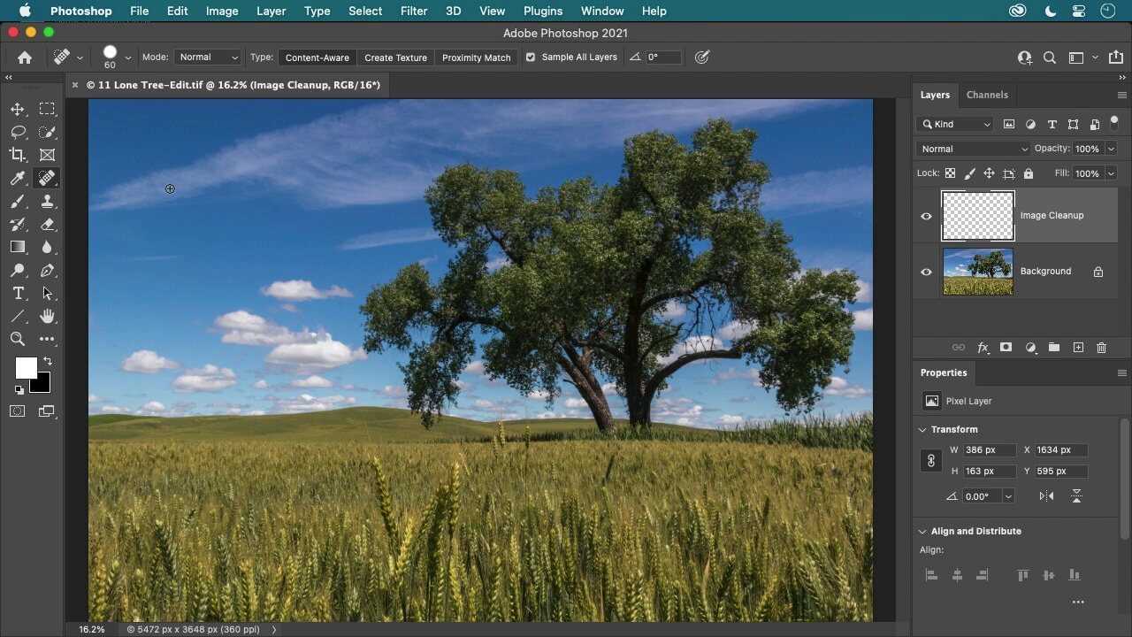
left_click(142, 13)
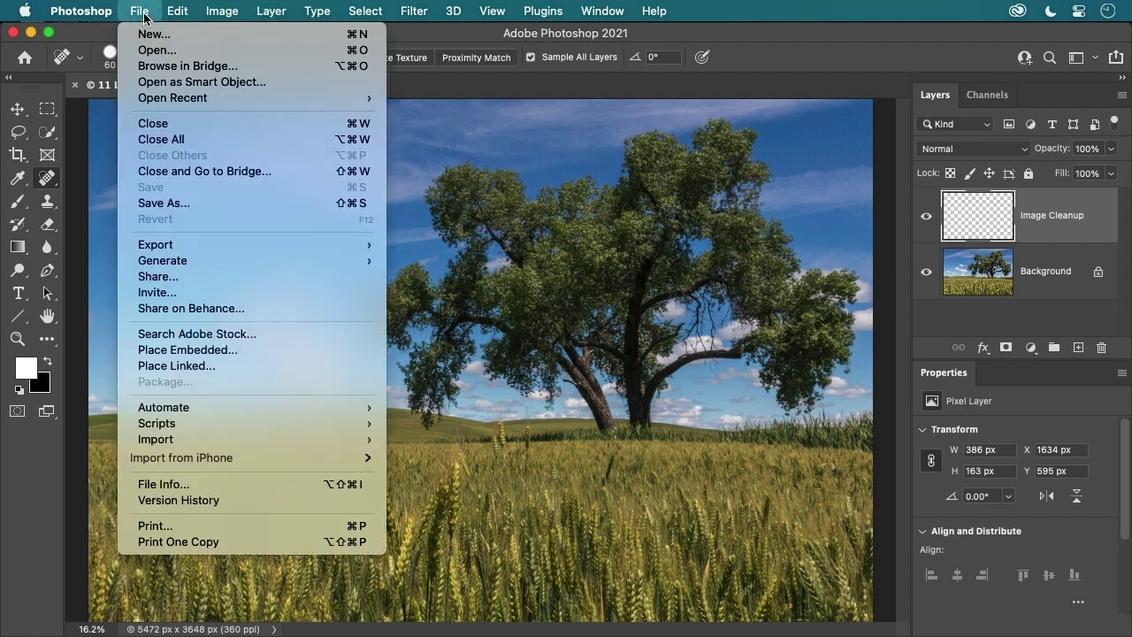
left_click(163, 125)
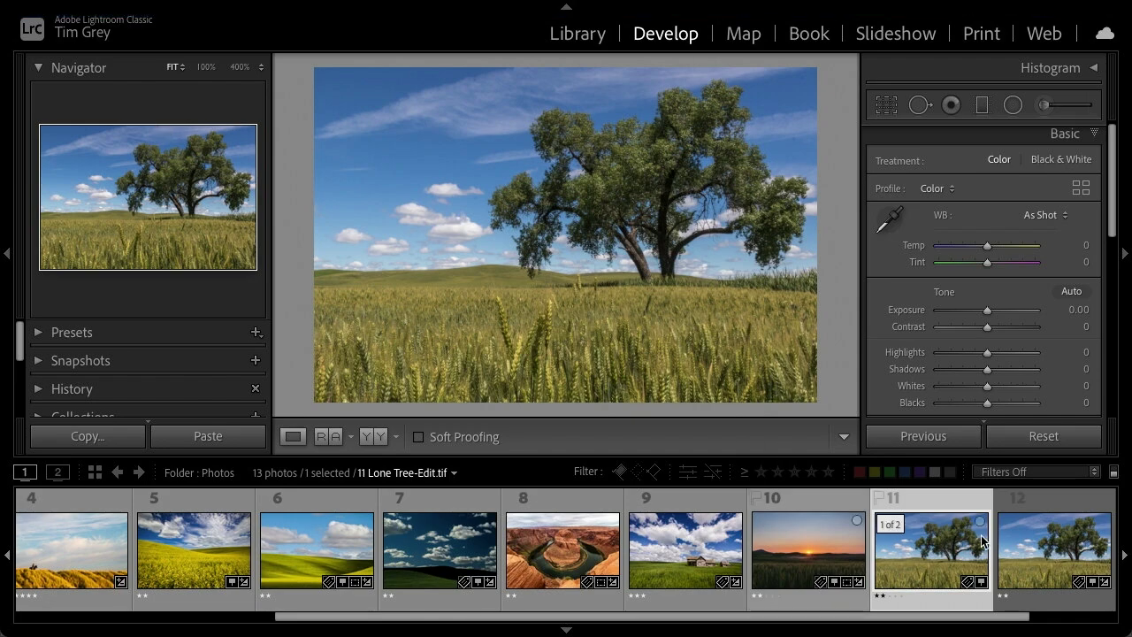
Select the raw photo 12 Palouse Barn.cr2 and send it to Adobe Photoshop 2021 for editing
left_click(1031, 543)
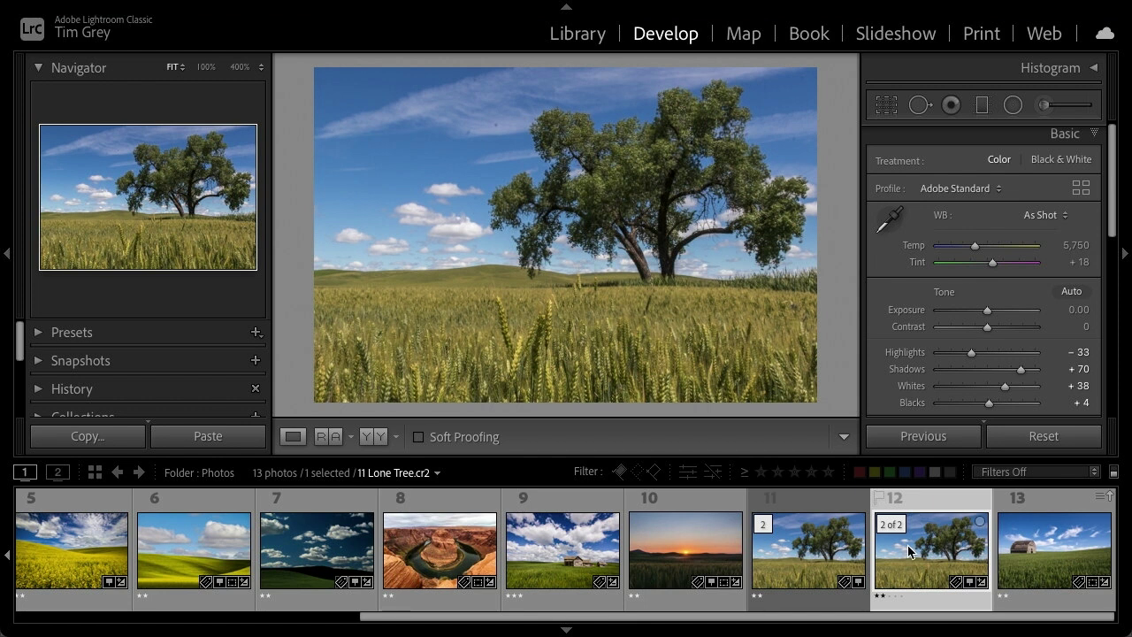
left_click(1044, 556)
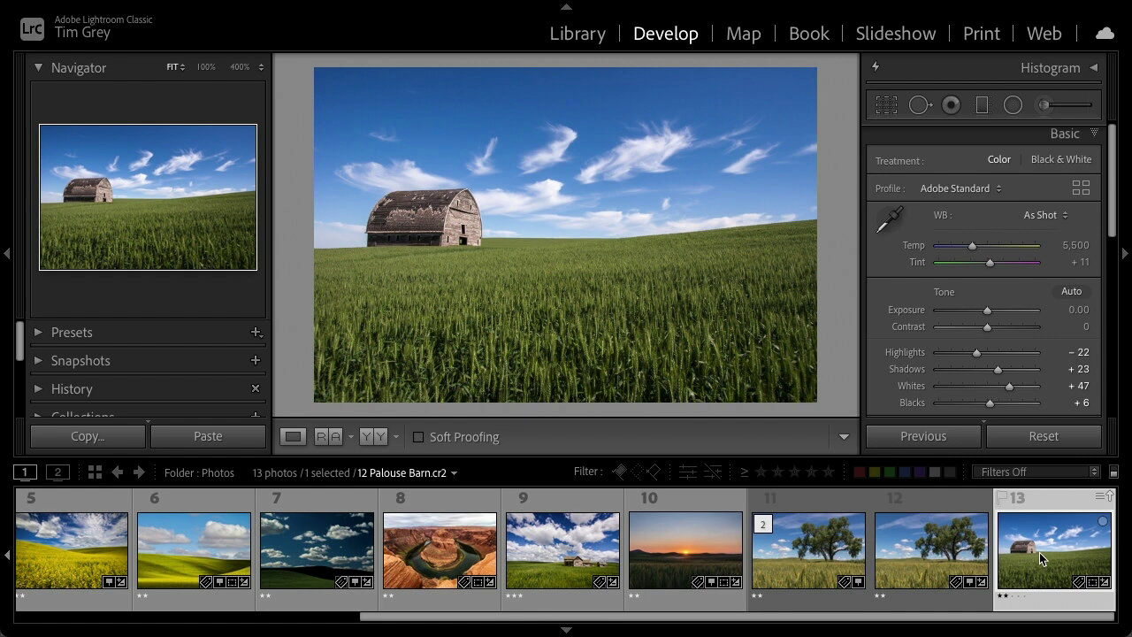
mouse_move(269, 5)
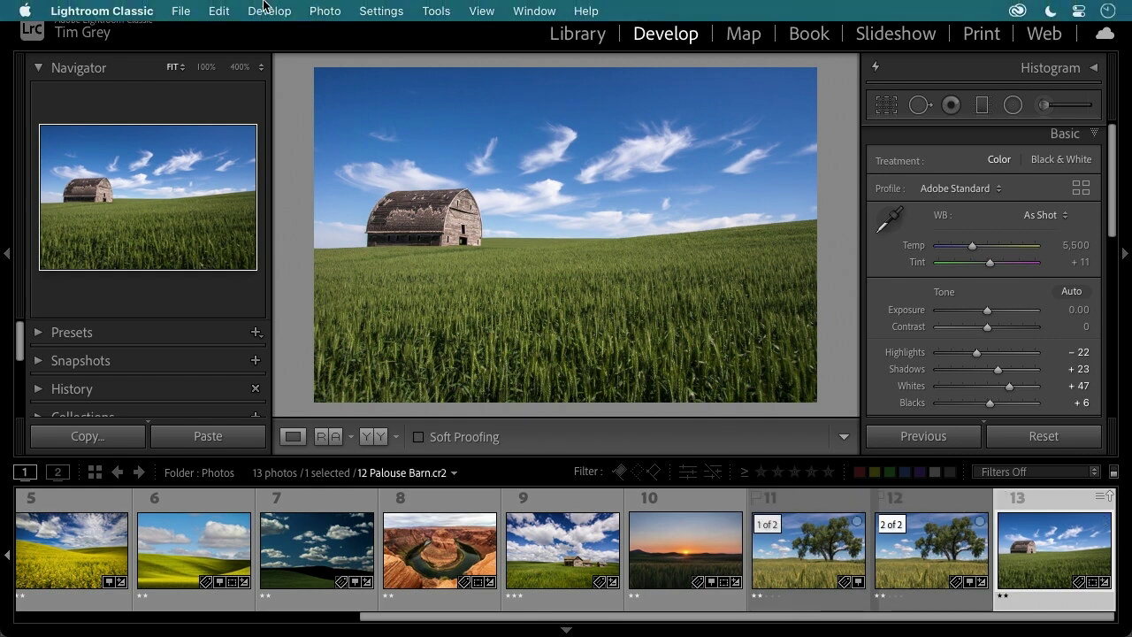
left_click(325, 11)
mouse_move(380, 115)
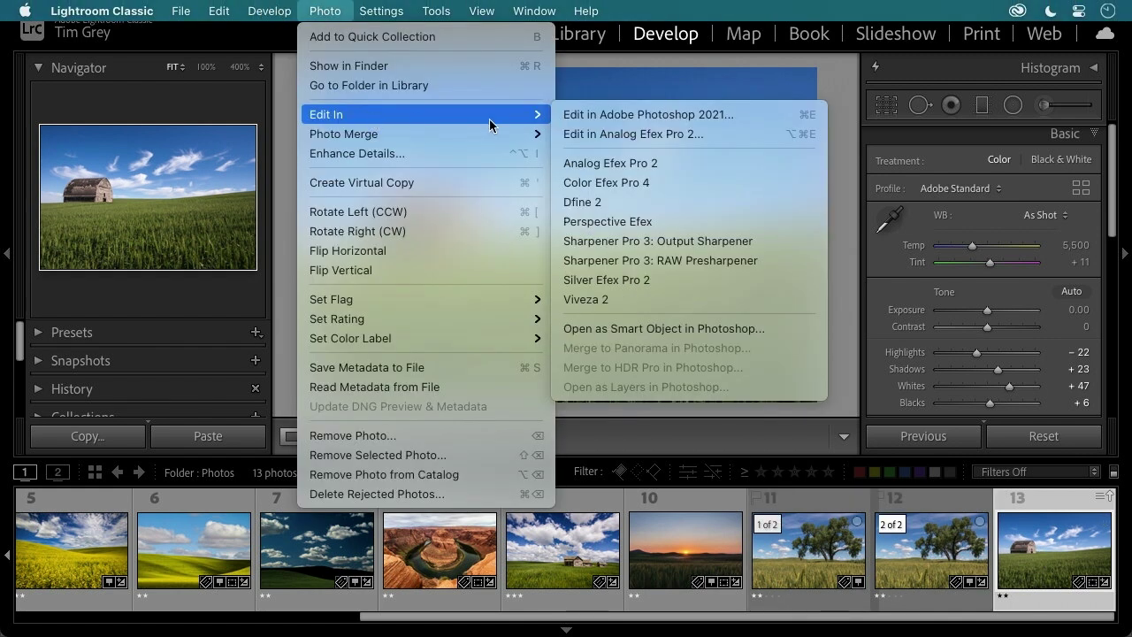
left_click(609, 115)
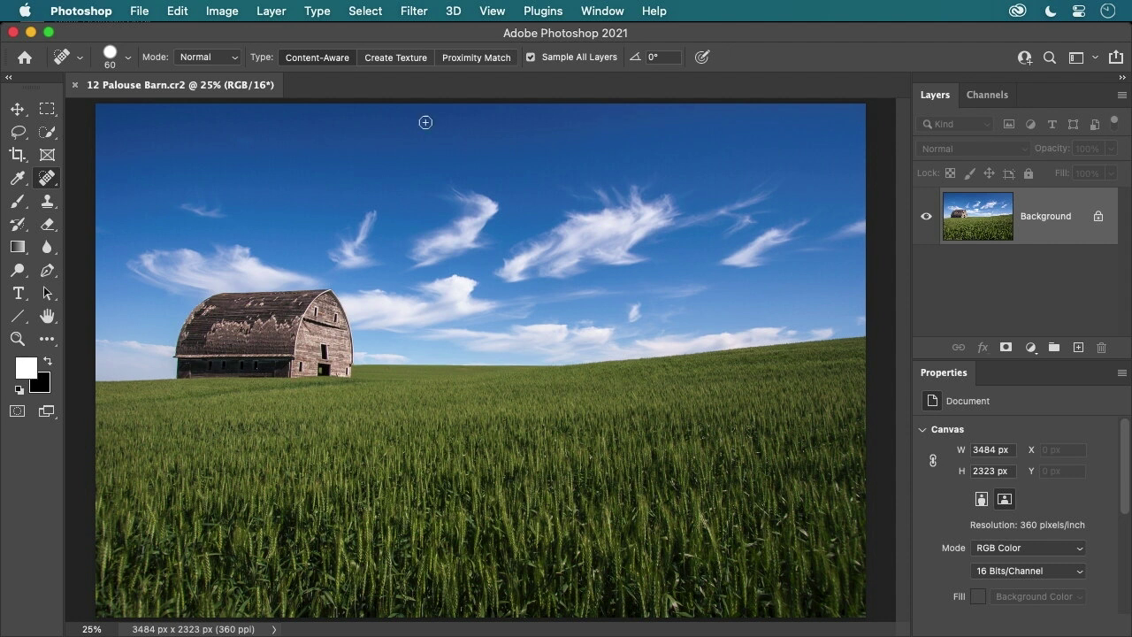
Select the sky above the barn with the Quick Selection Tool and clear that selection again
left_click(47, 134)
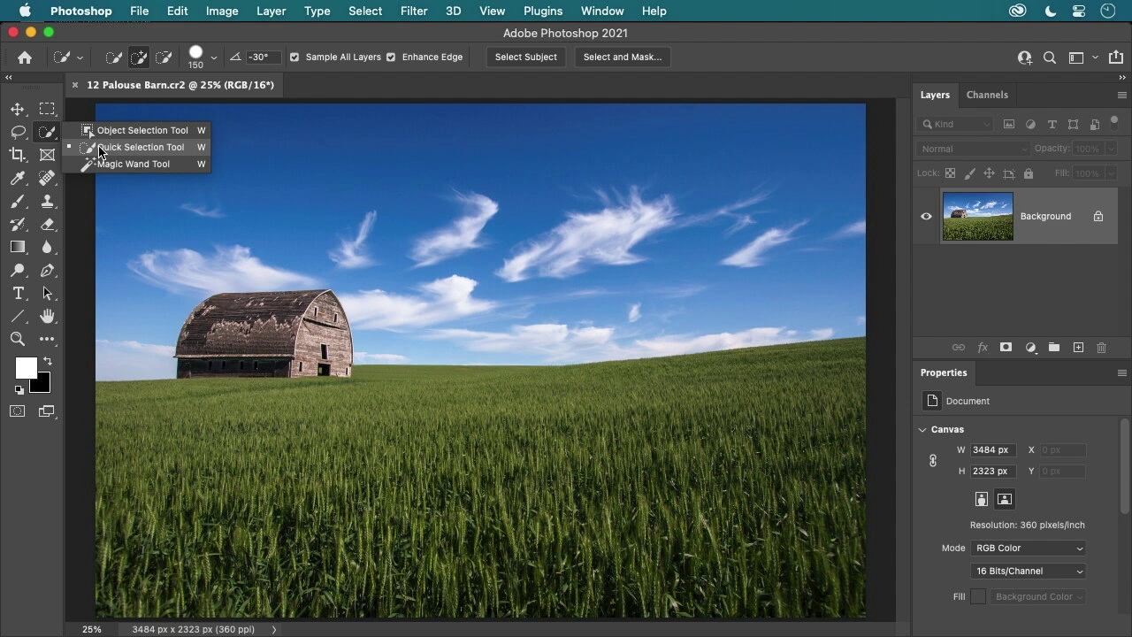
left_click(46, 133)
left_click_drag(137, 132, 493, 167)
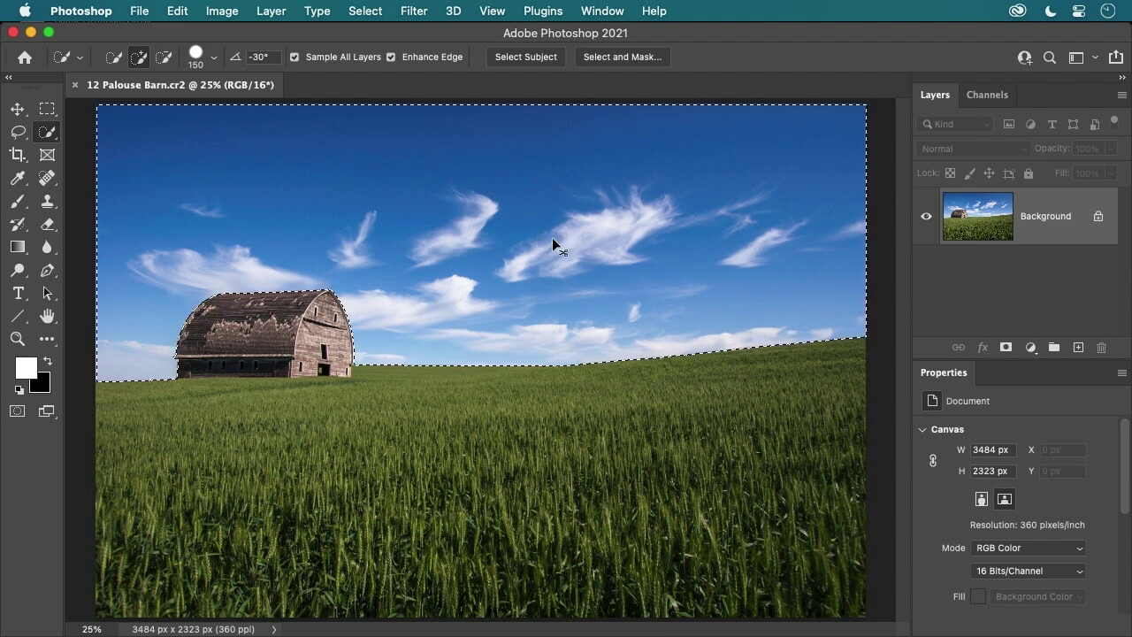
key("super+d")
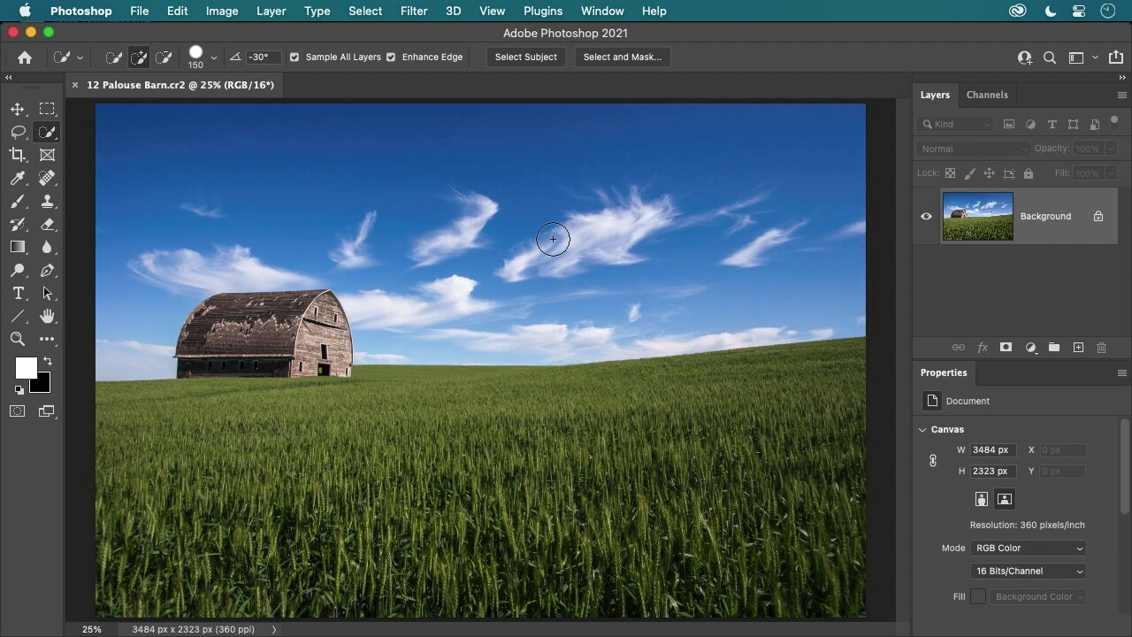
Select the sky automatically with the Sky command and add a Curves adjustment layer masked to that selection
left_click(367, 15)
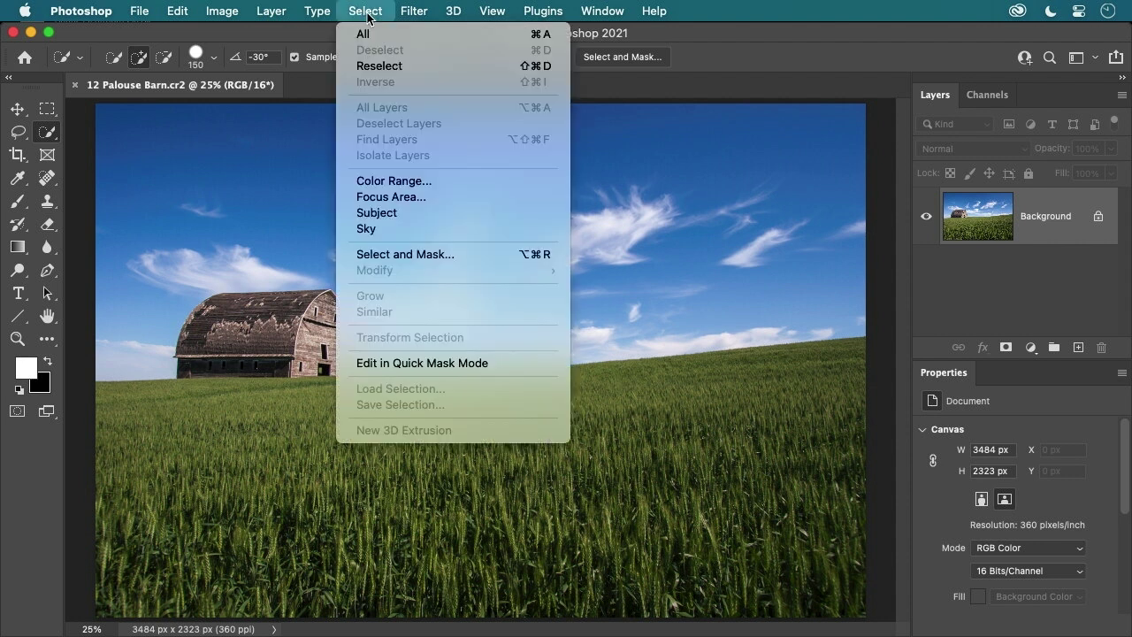
left_click(383, 230)
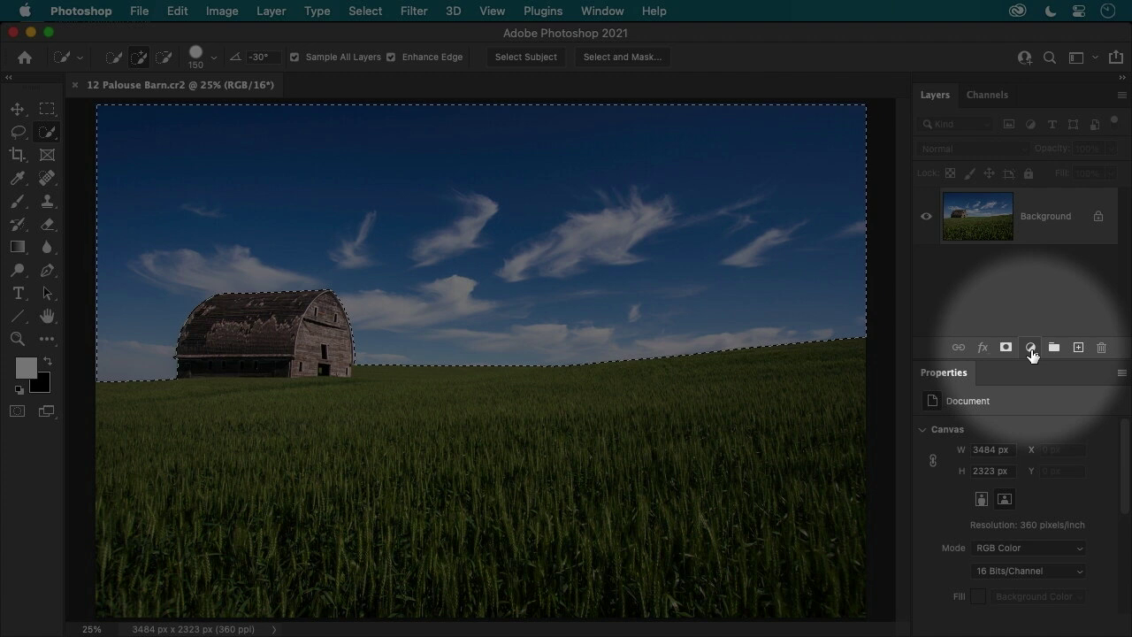
left_click(1031, 348)
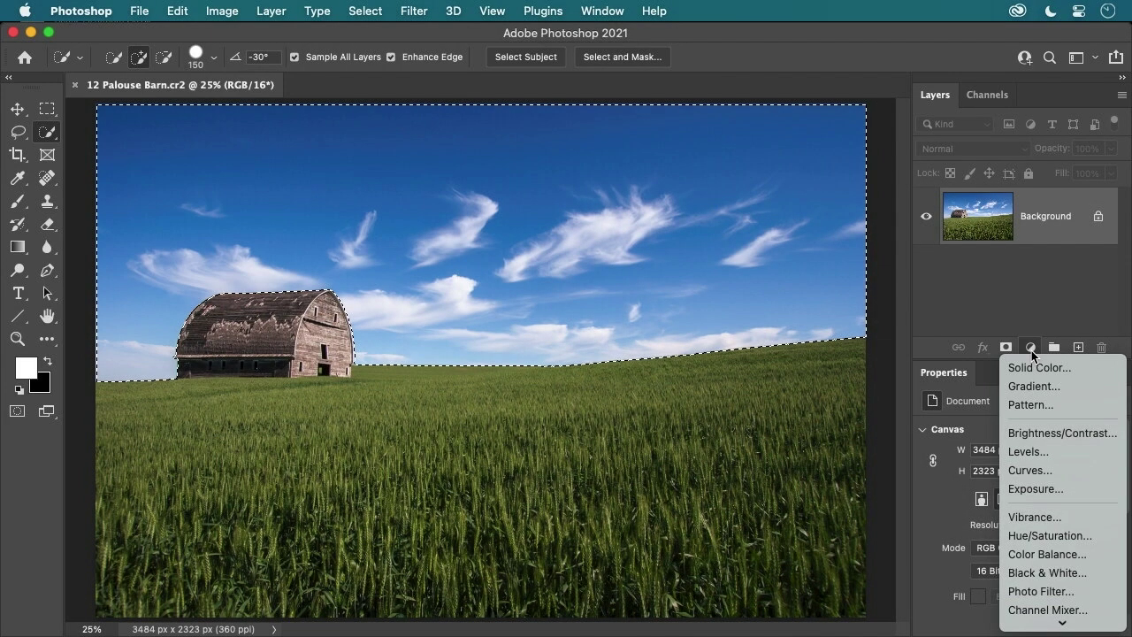
left_click(1037, 468)
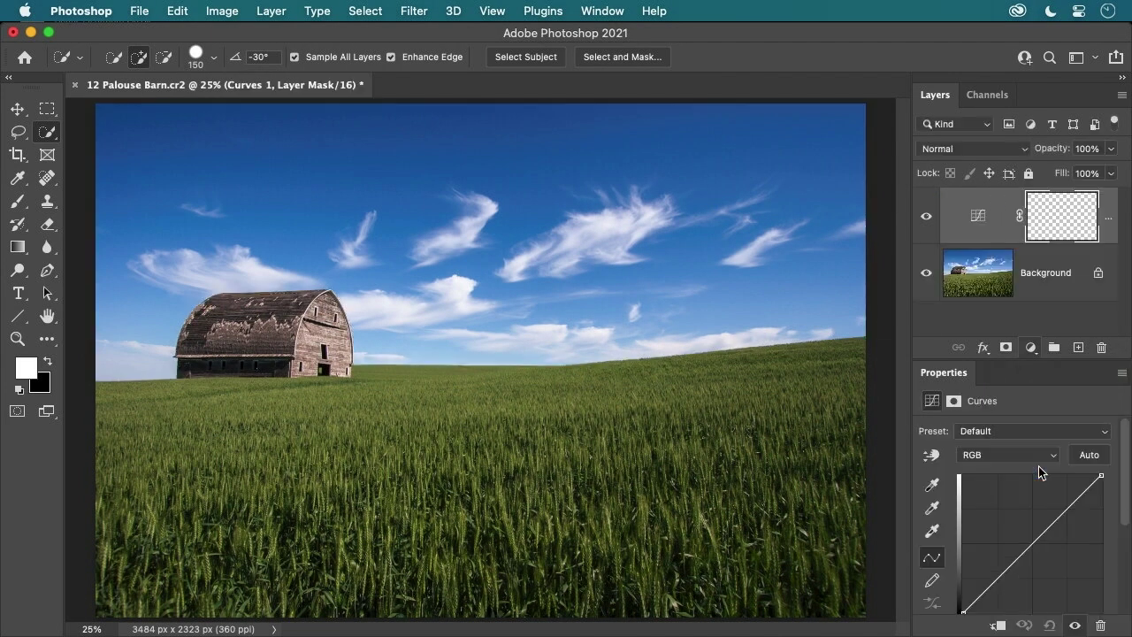
Darken the sky with a curve point at input 136, output 71, and try feathering its layer mask
left_click_drag(962, 360, 961, 313)
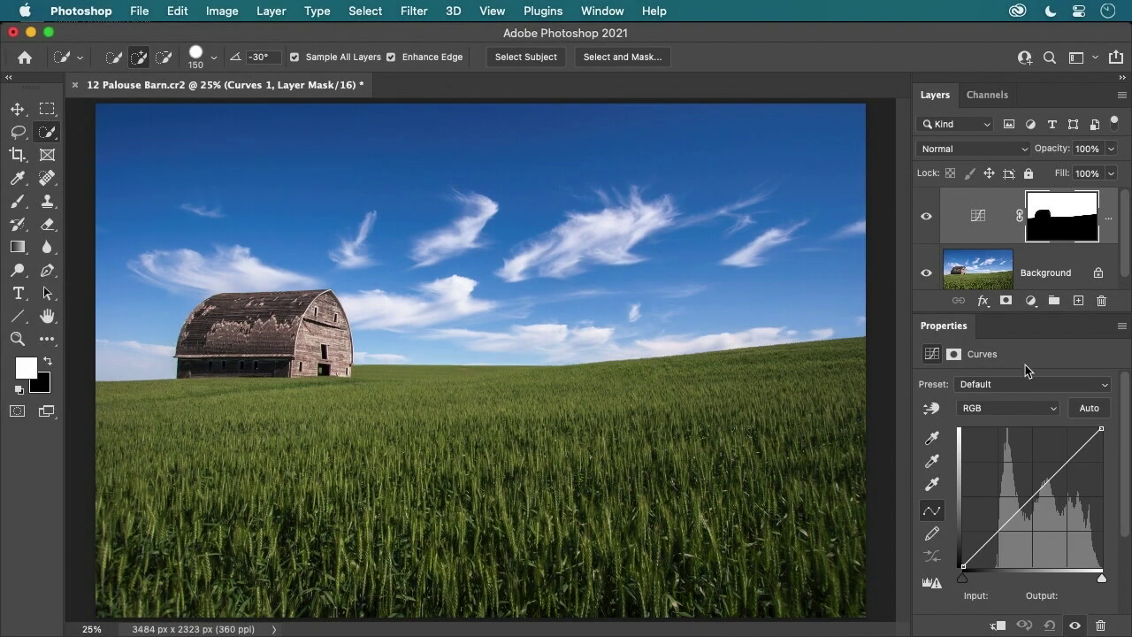
left_click_drag(1029, 500, 1037, 528)
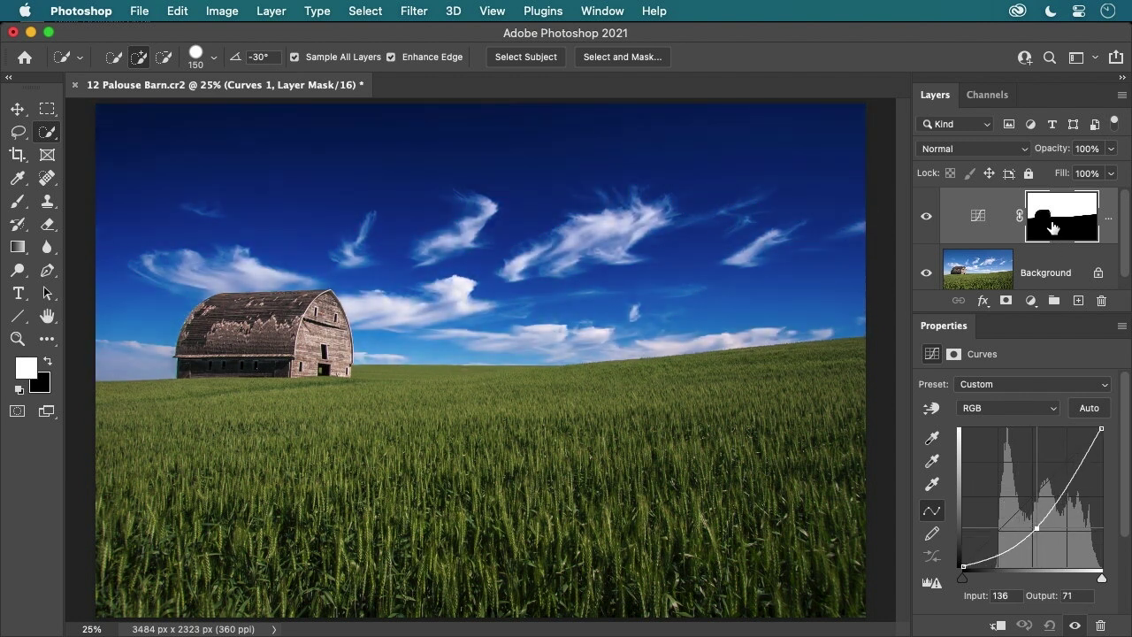
left_click(1058, 227)
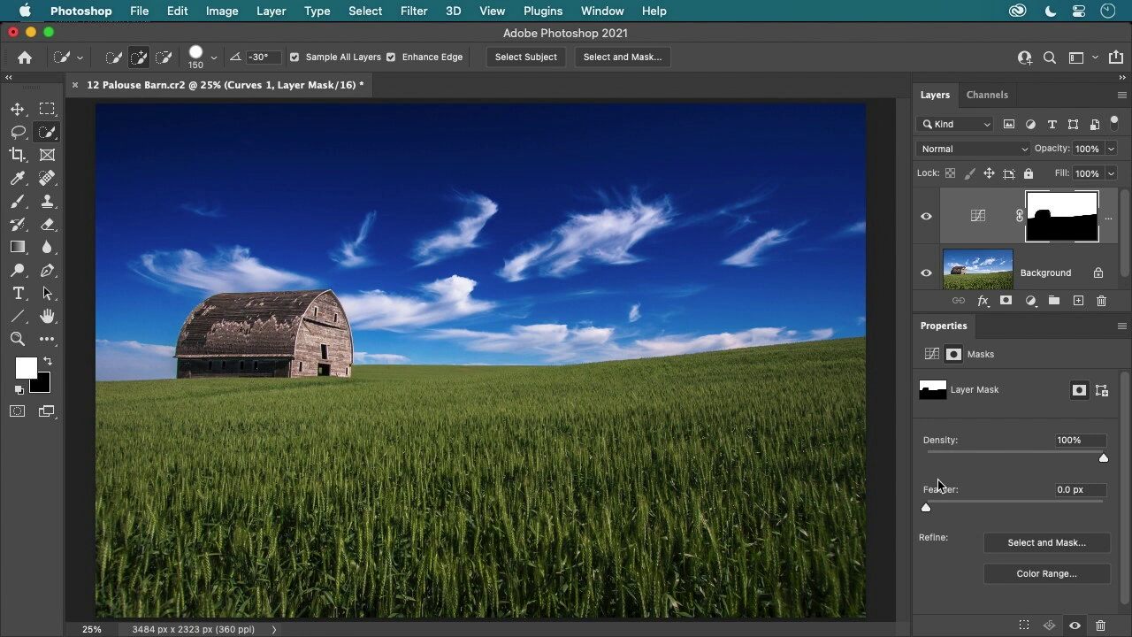
left_click_drag(926, 510, 958, 500)
Exaggerate the sky darkening with the curve point at input 206, output 43, and set the mask's Feather to 2.4 px
left_click(977, 221)
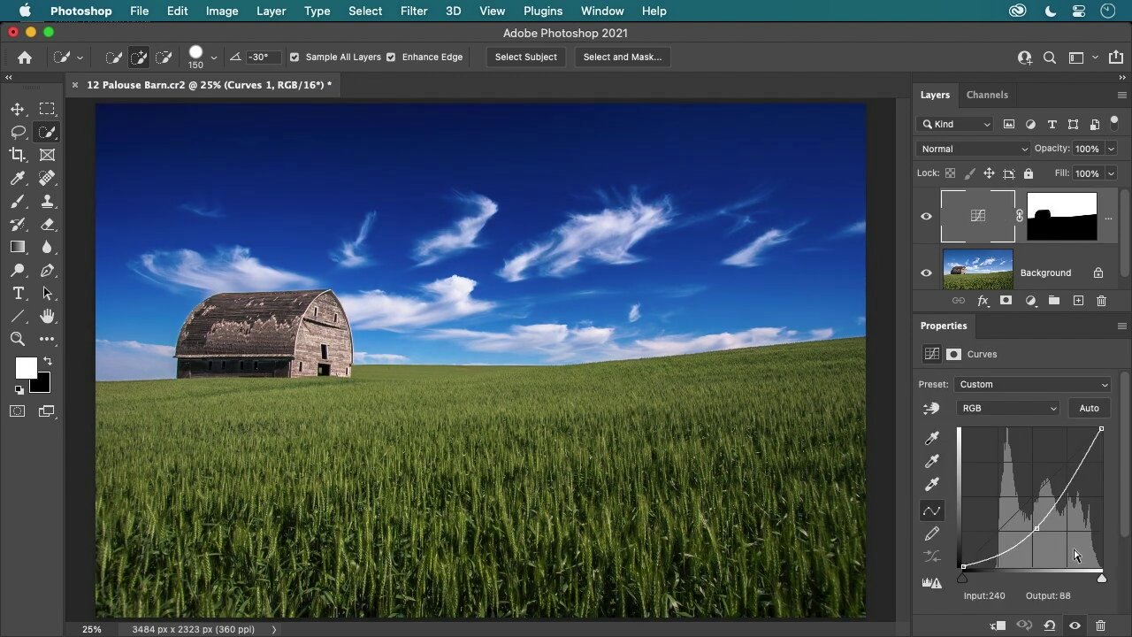
left_click_drag(1033, 534, 1073, 543)
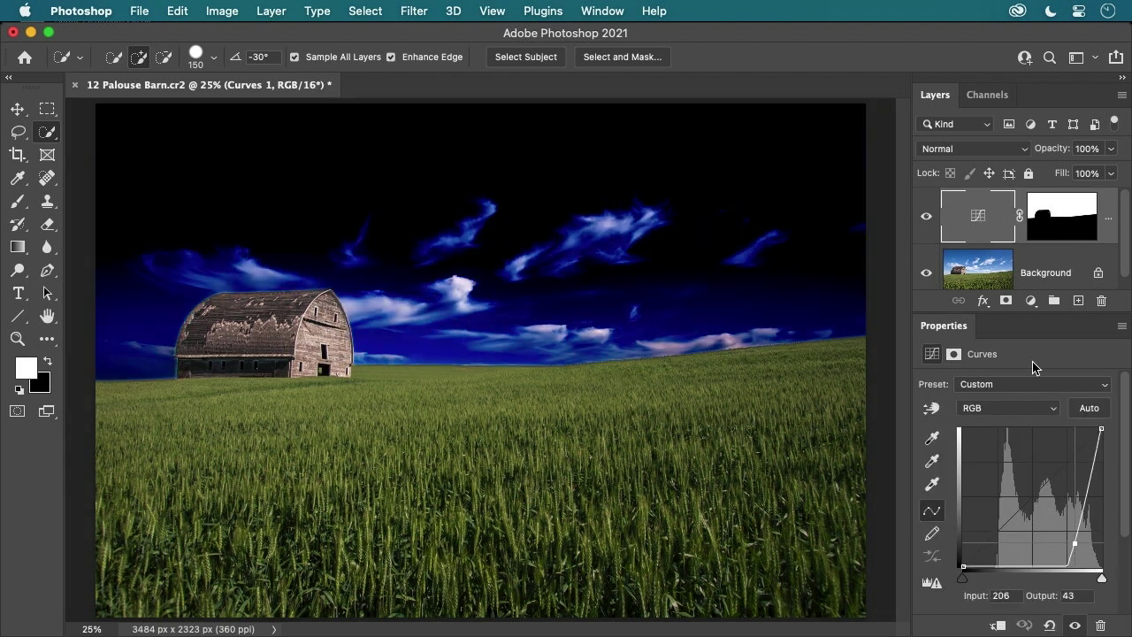
left_click(1058, 227)
left_click_drag(1000, 506, 949, 509)
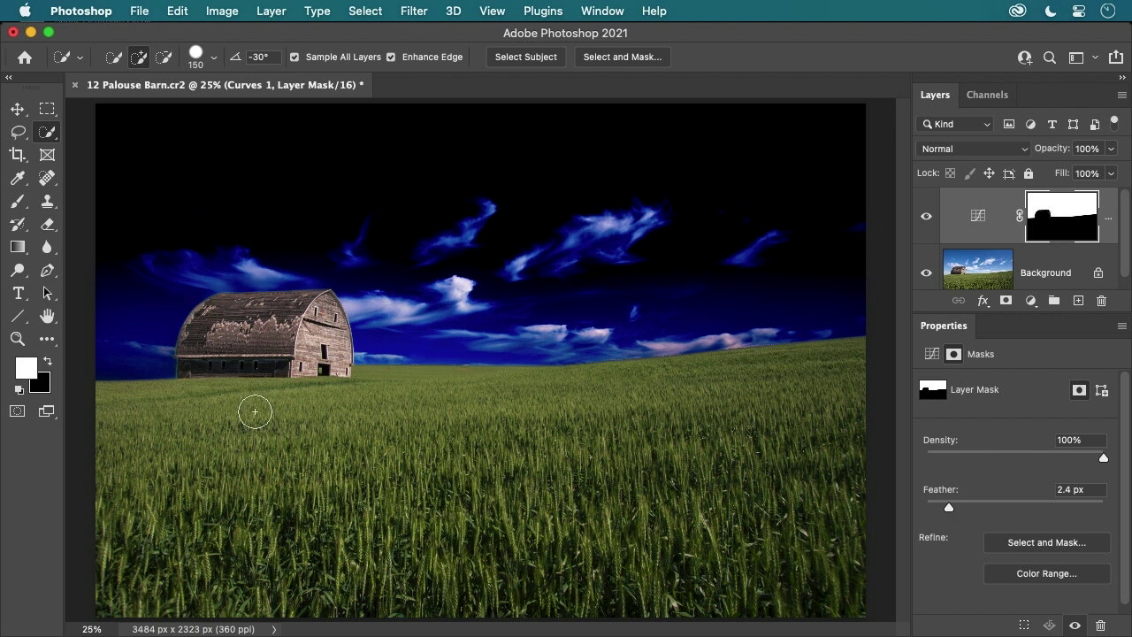
Ease the sky darkening by moving the curve point to input 154, output 89
left_click(995, 226)
left_click_drag(1070, 545, 1043, 520)
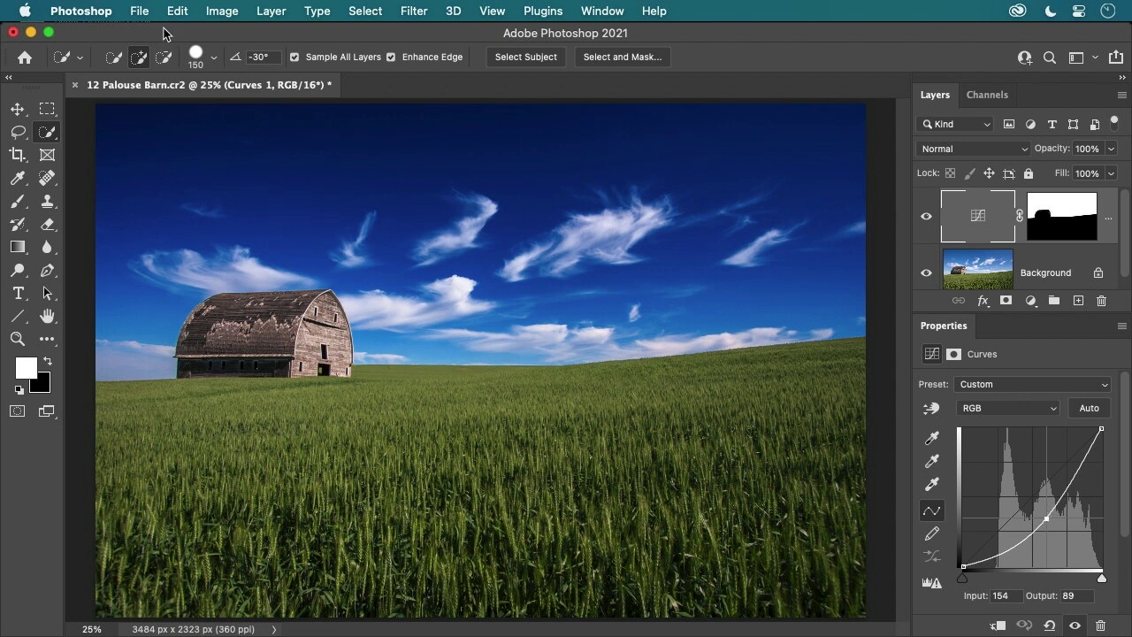
Save the Palouse Barn image with its Curves layer, close it and switch back to Lightroom Classic
left_click(138, 12)
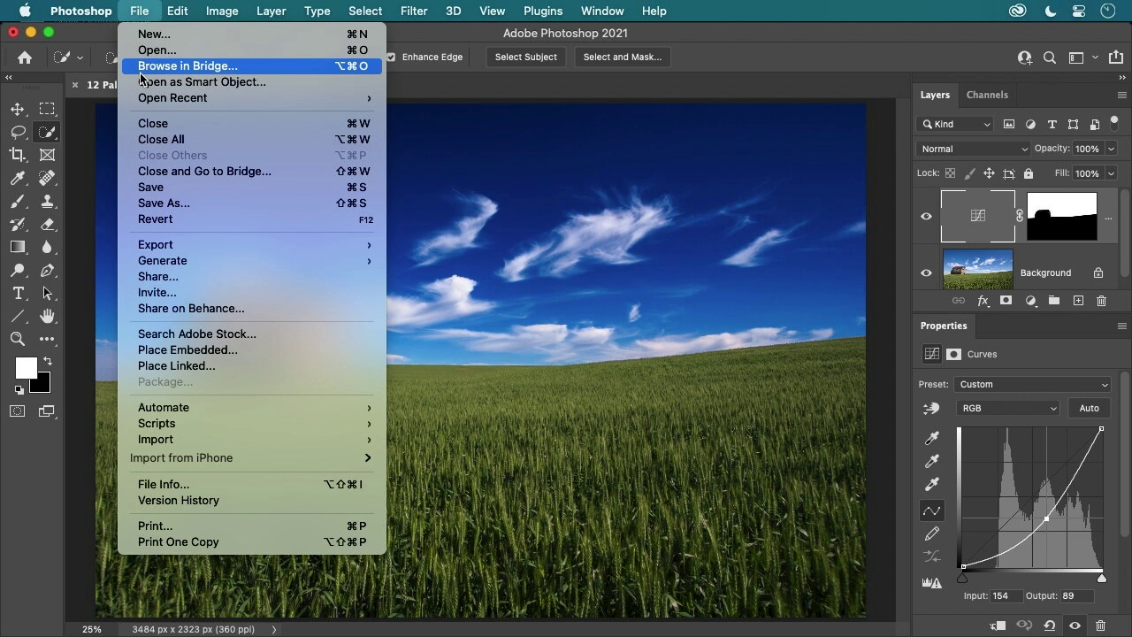
left_click(162, 187)
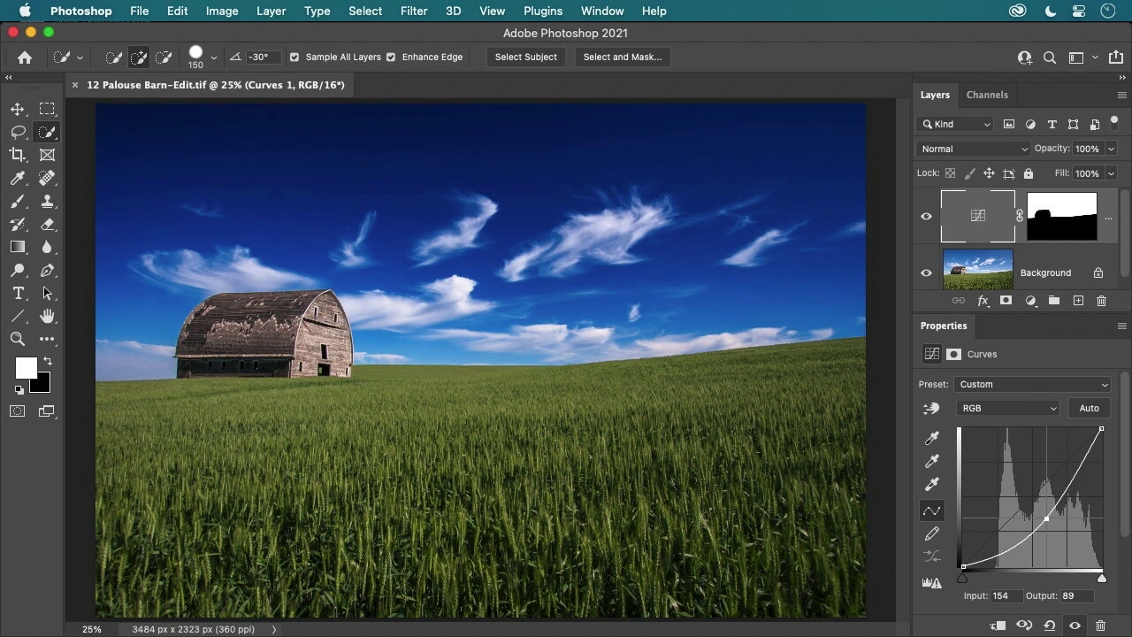
left_click(75, 84)
key("super+Tab")
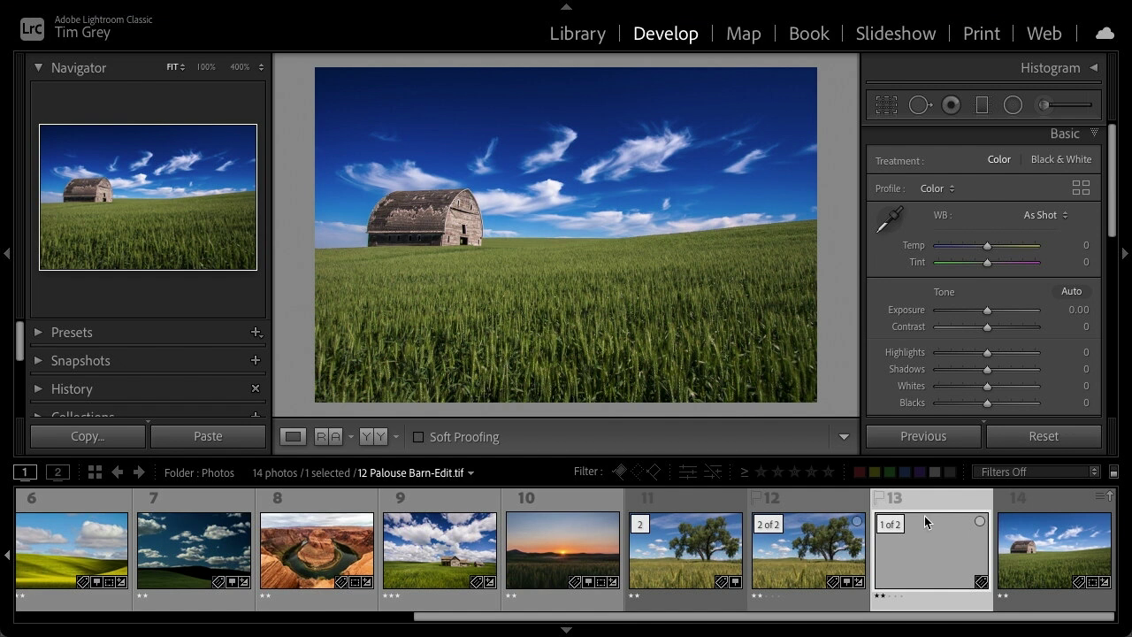
Compare the raw barn photo with 12 Palouse Barn-Edit.tif, and review the TIFF's Photoshop editing options without starting an edit
left_click(1033, 540)
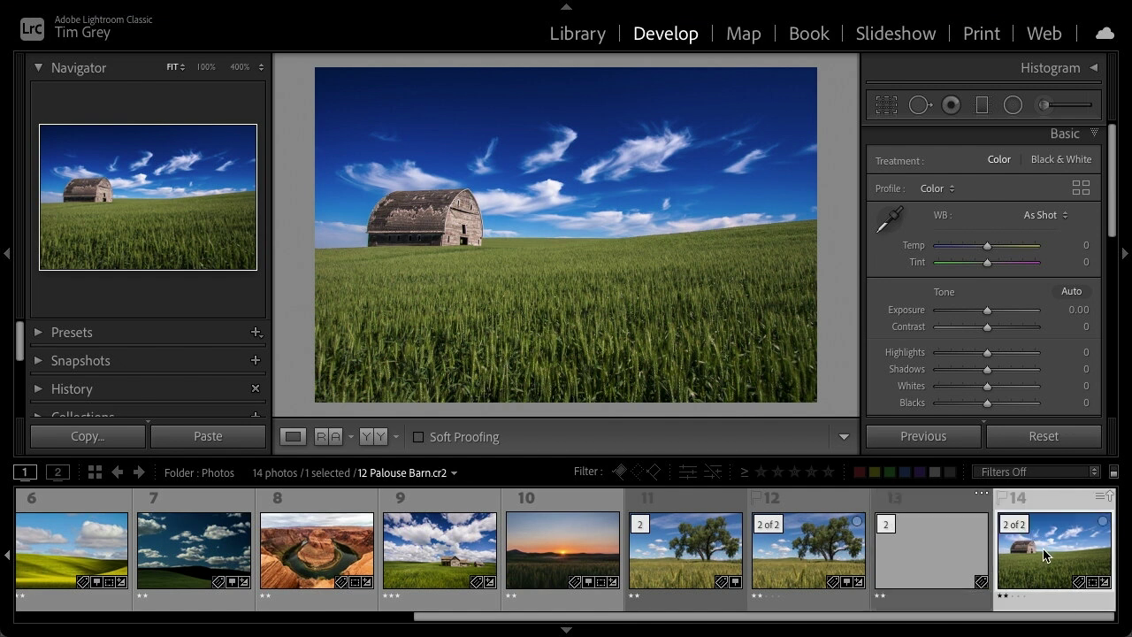
left_click(937, 549)
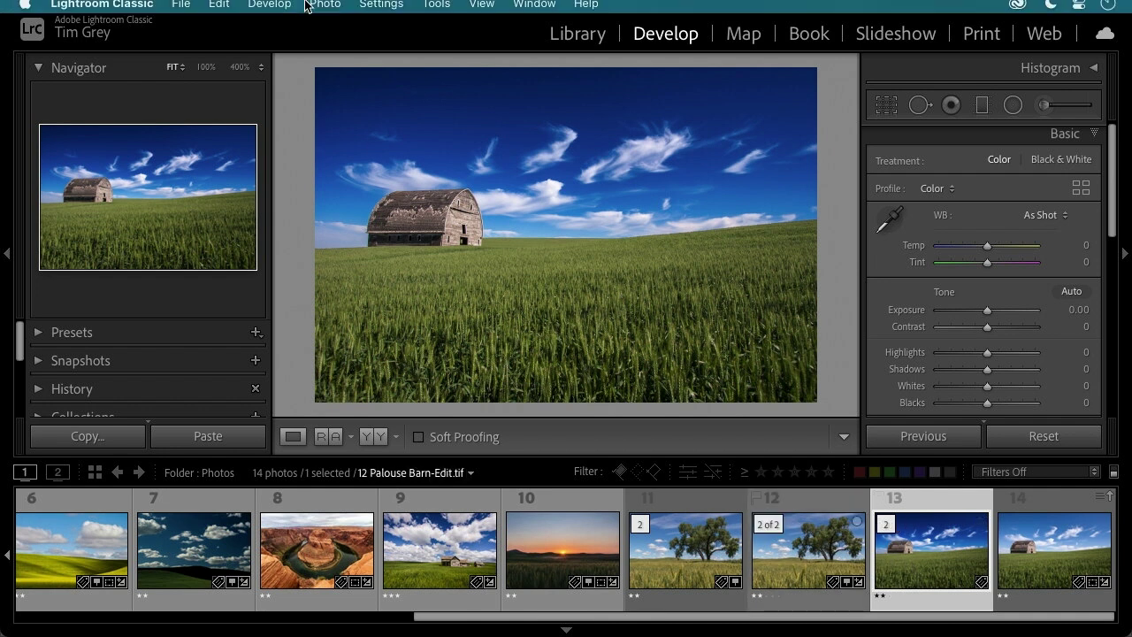
left_click(332, 11)
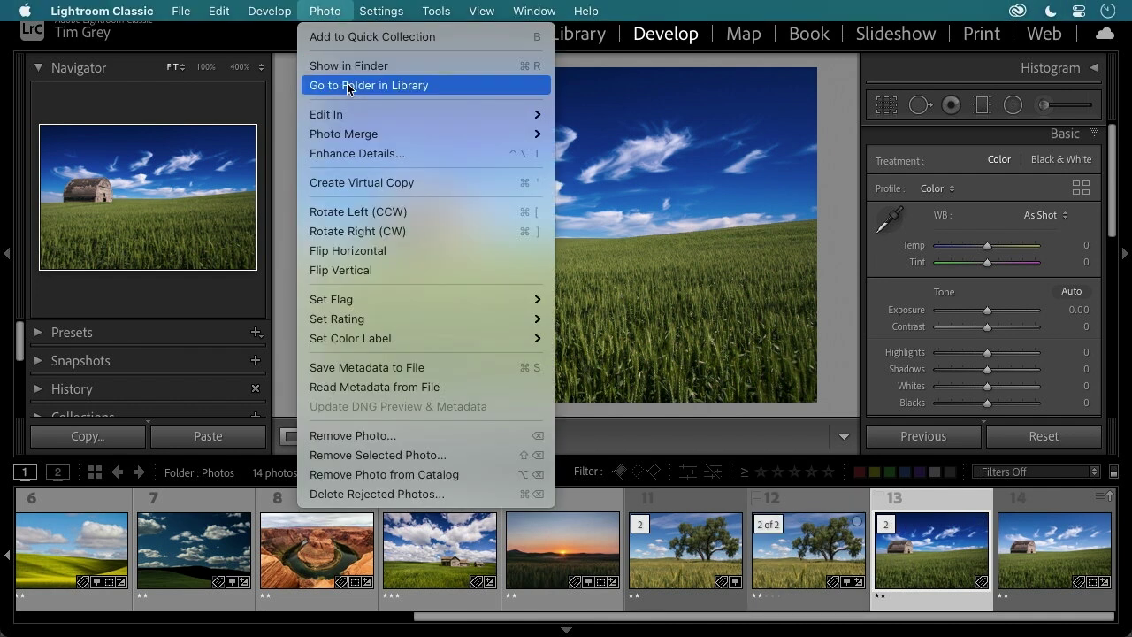
mouse_move(358, 114)
left_click(611, 114)
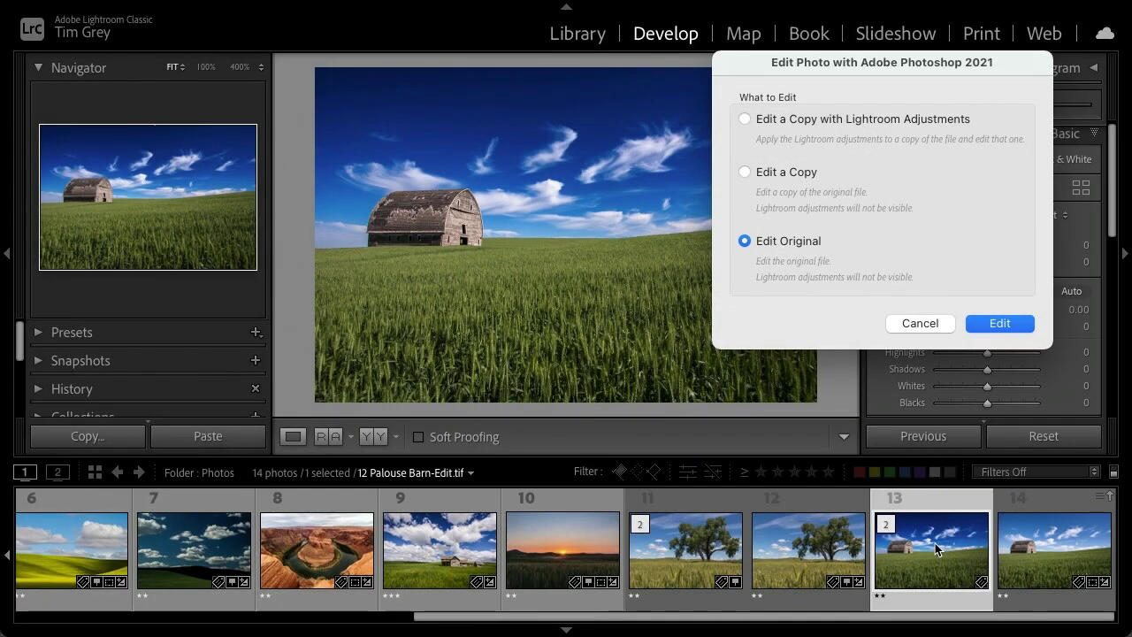
left_click(921, 325)
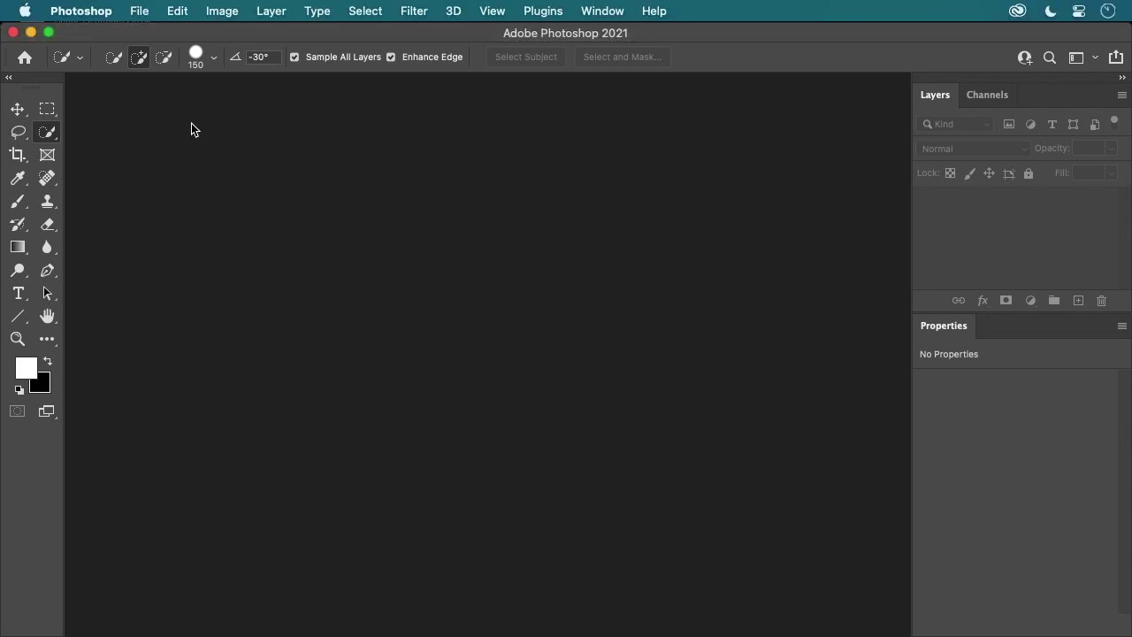
Switch from Photoshop to Adobe Bridge to browse the Photos folder
left_click(138, 10)
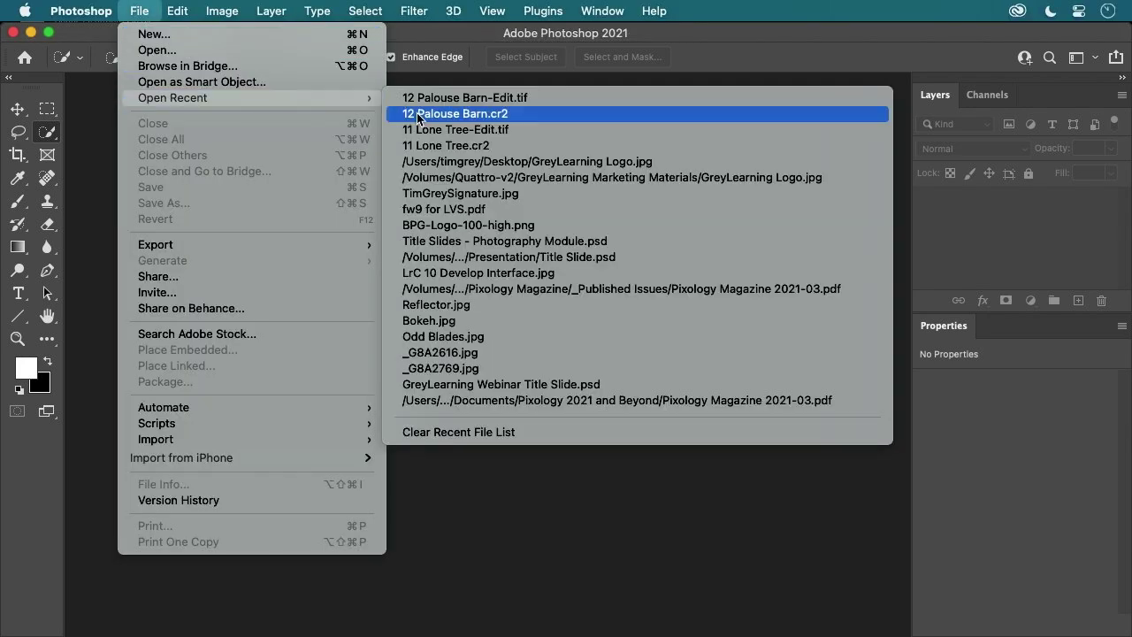
left_click(528, 467)
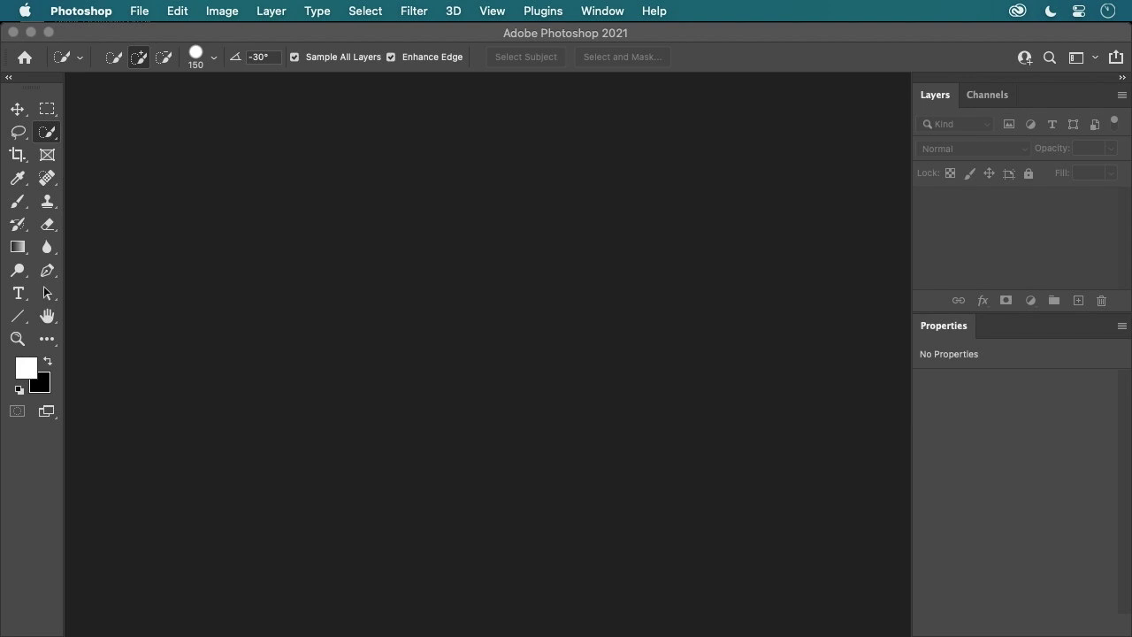
key("super+alt+o")
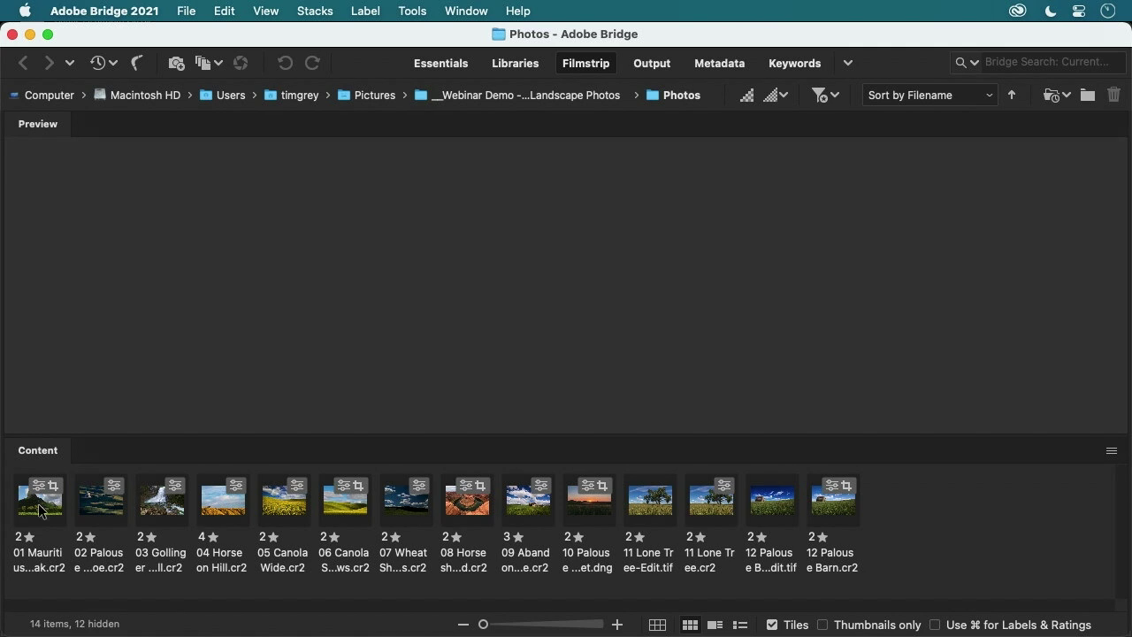
Open 01 Mauritius Peak.cr2 in Photoshop and save it in the Photos folder as the TIFF file 01 Mauritius Peak.tif
double_click(39, 510)
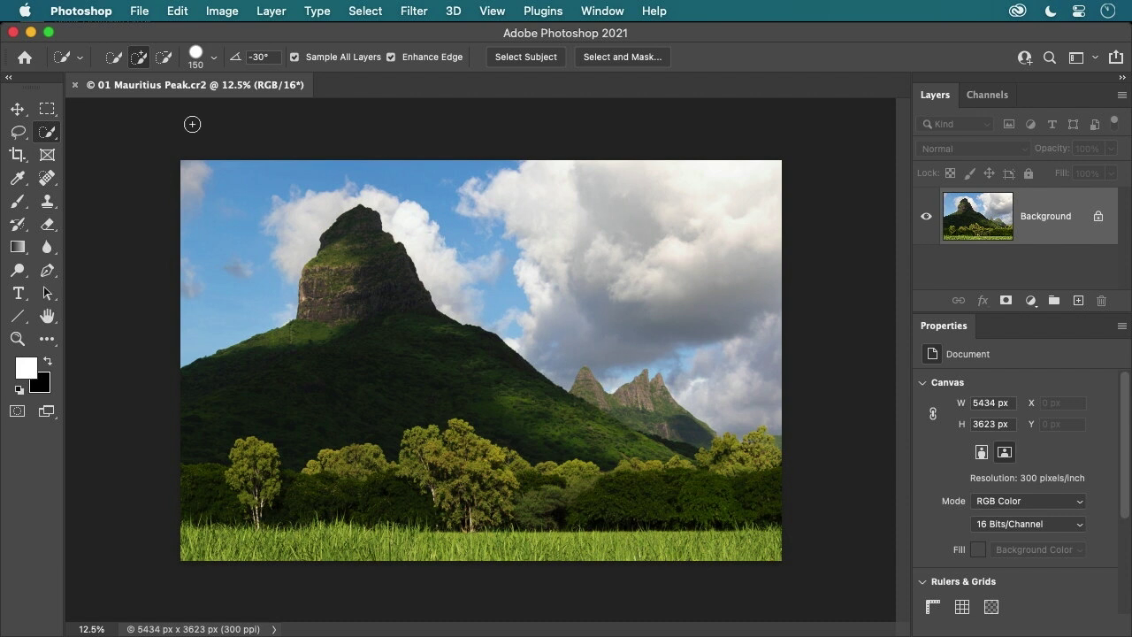
left_click(139, 11)
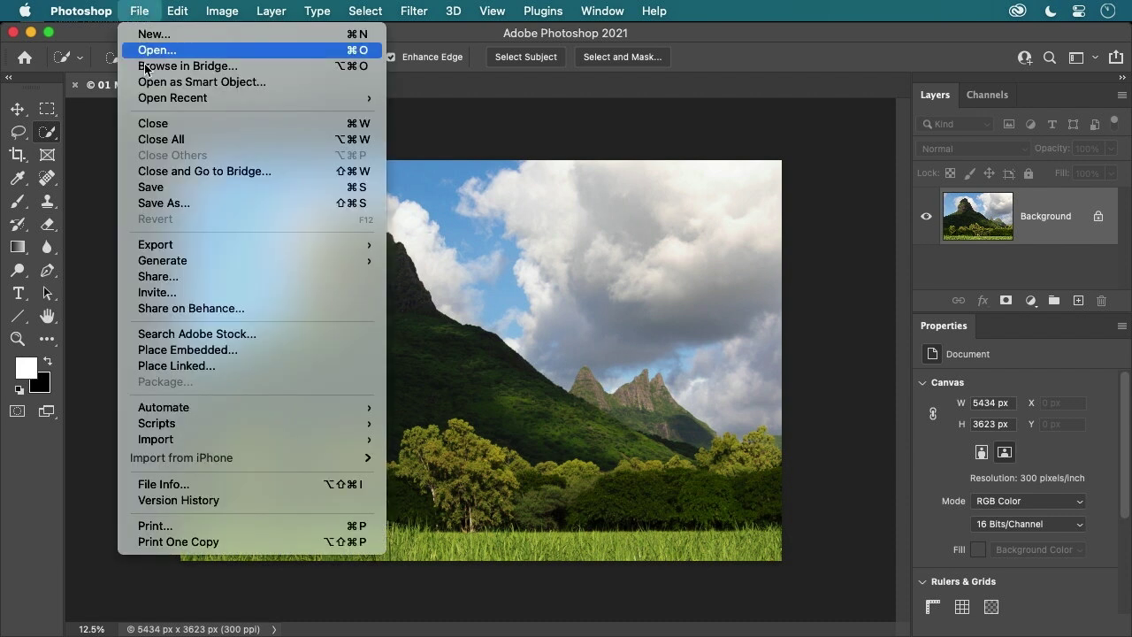
left_click(192, 187)
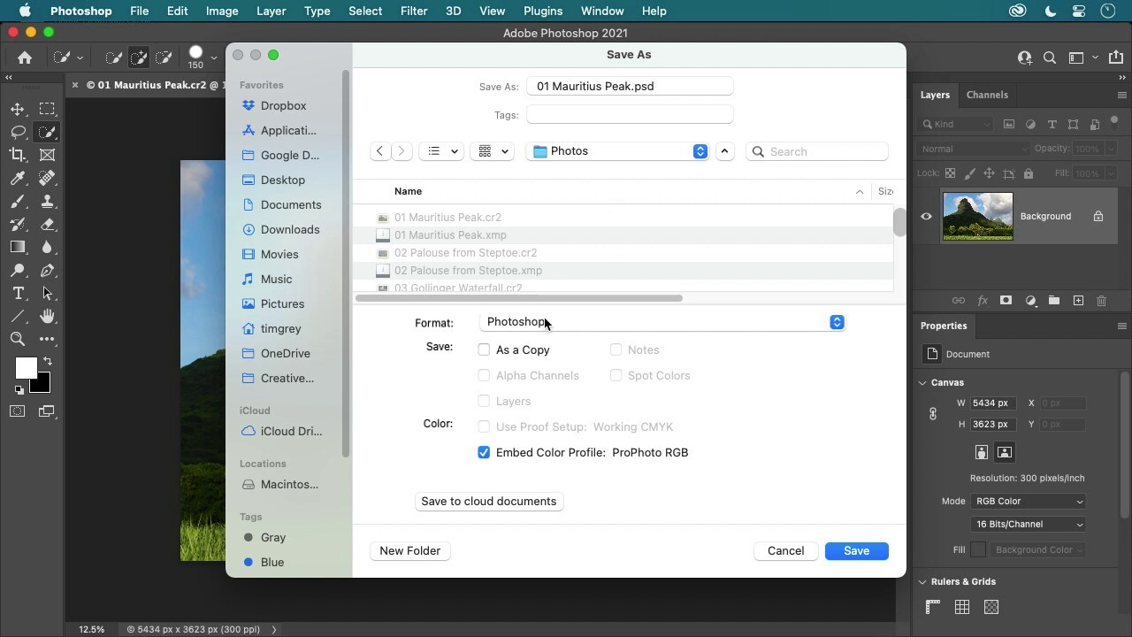
left_click(546, 322)
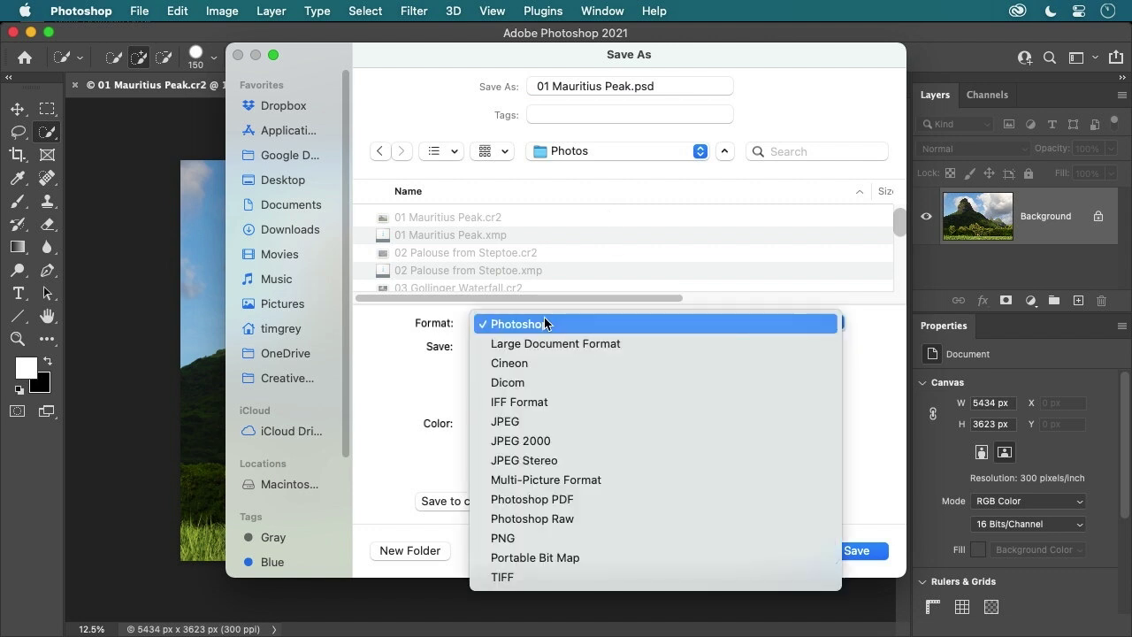
left_click(537, 577)
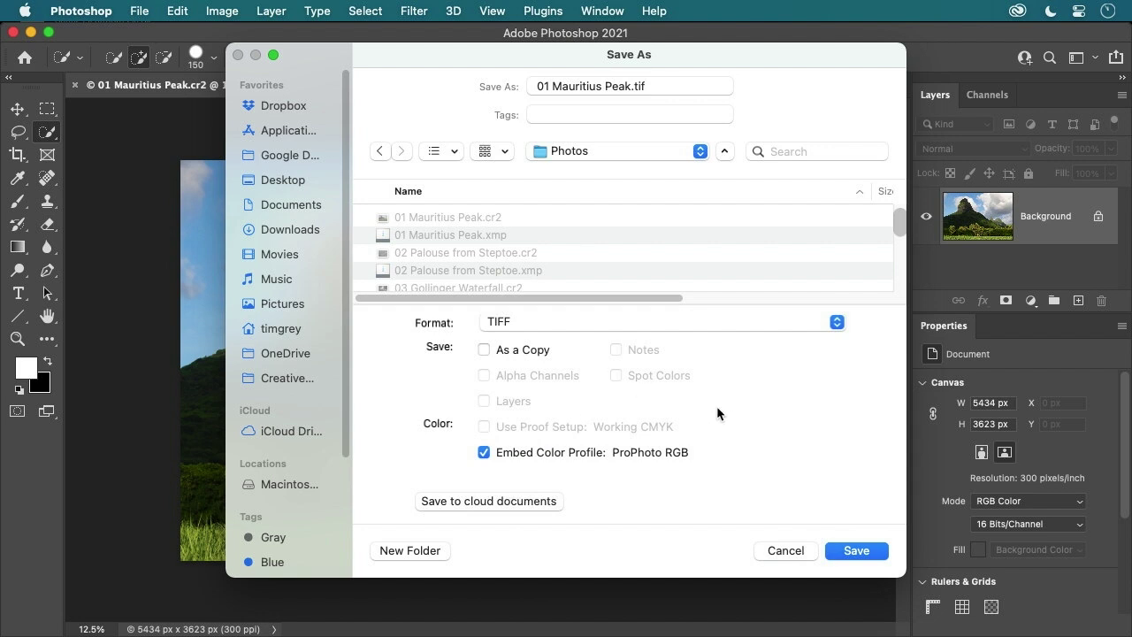
left_click(856, 551)
left_click_drag(718, 255, 517, 192)
left_click(831, 237)
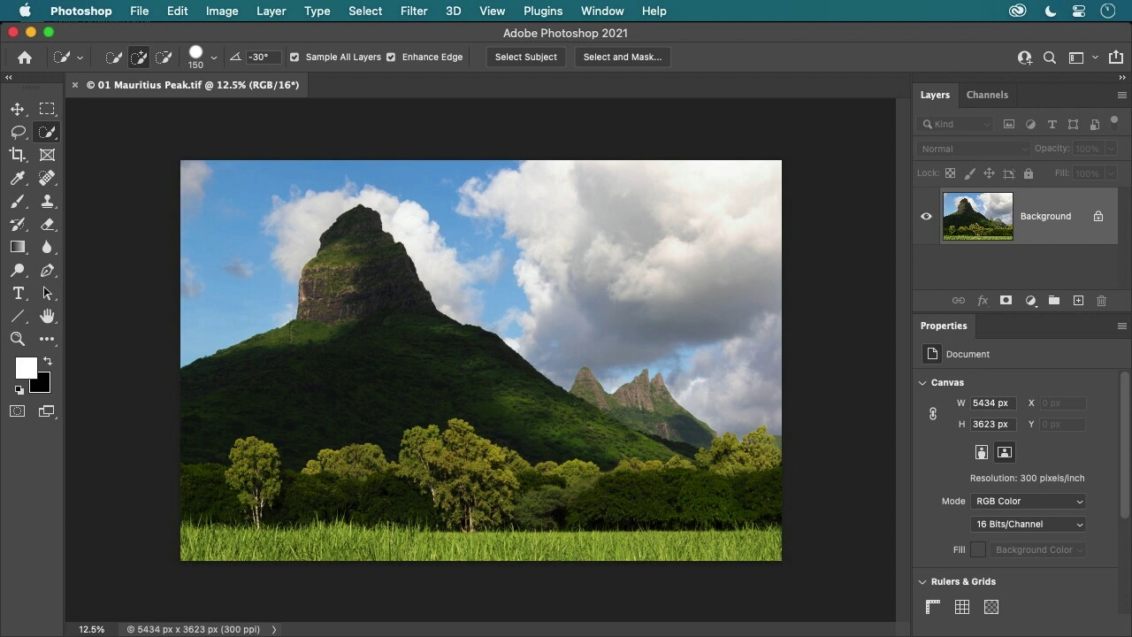
Switch to Lightroom Classic and select 10 Palouse Sunset.dng for developing
key("super+Tab")
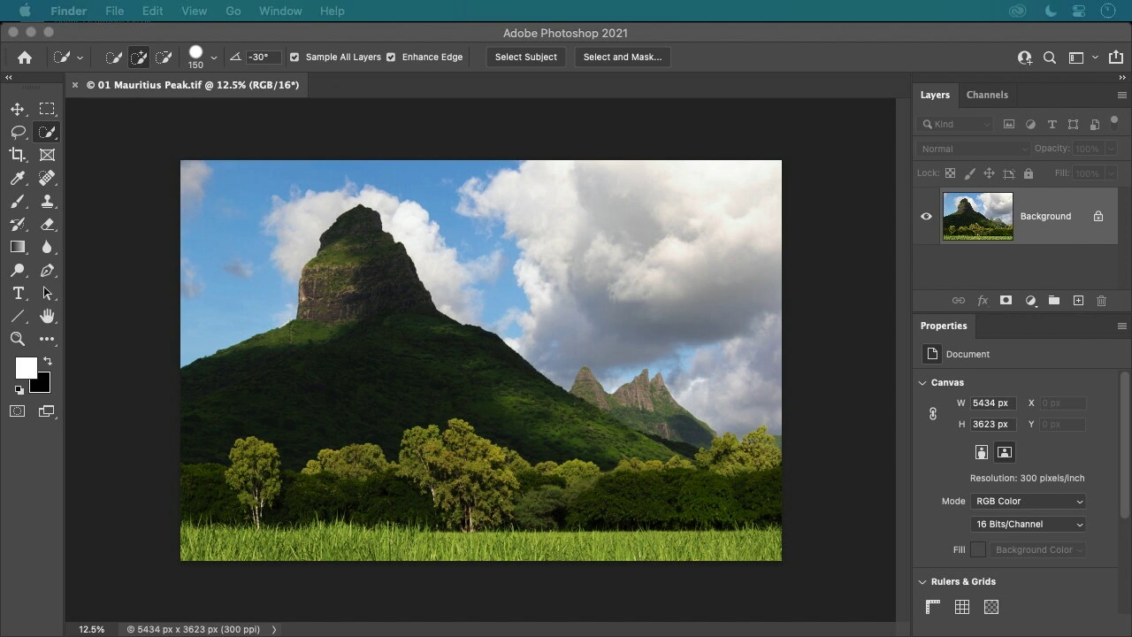
key("super+Tab")
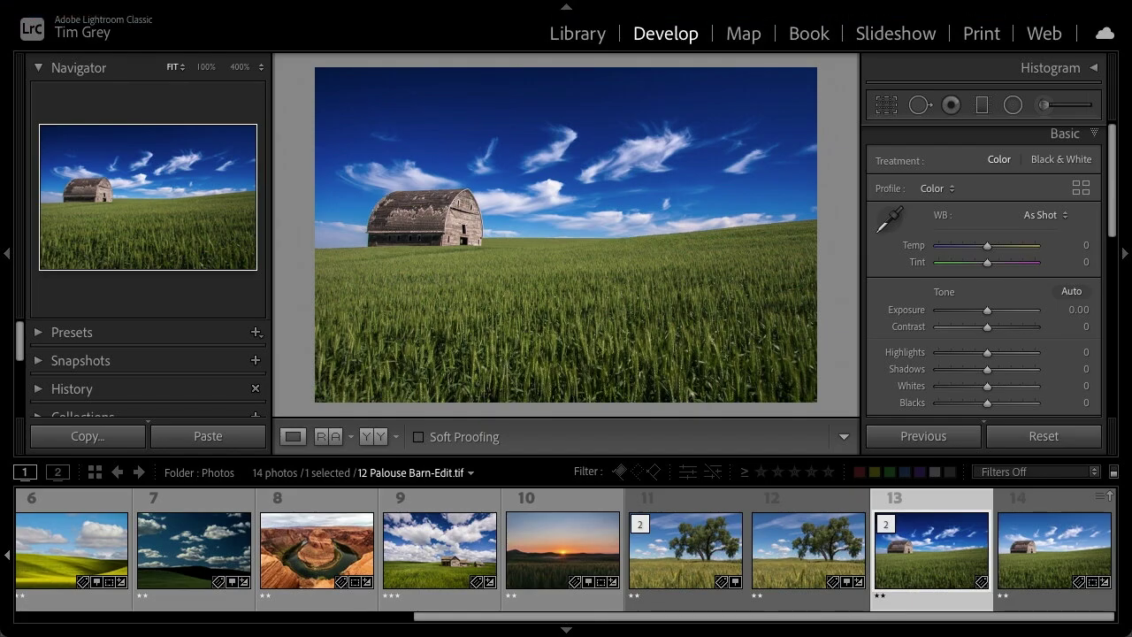
left_click(688, 553)
left_click(535, 545)
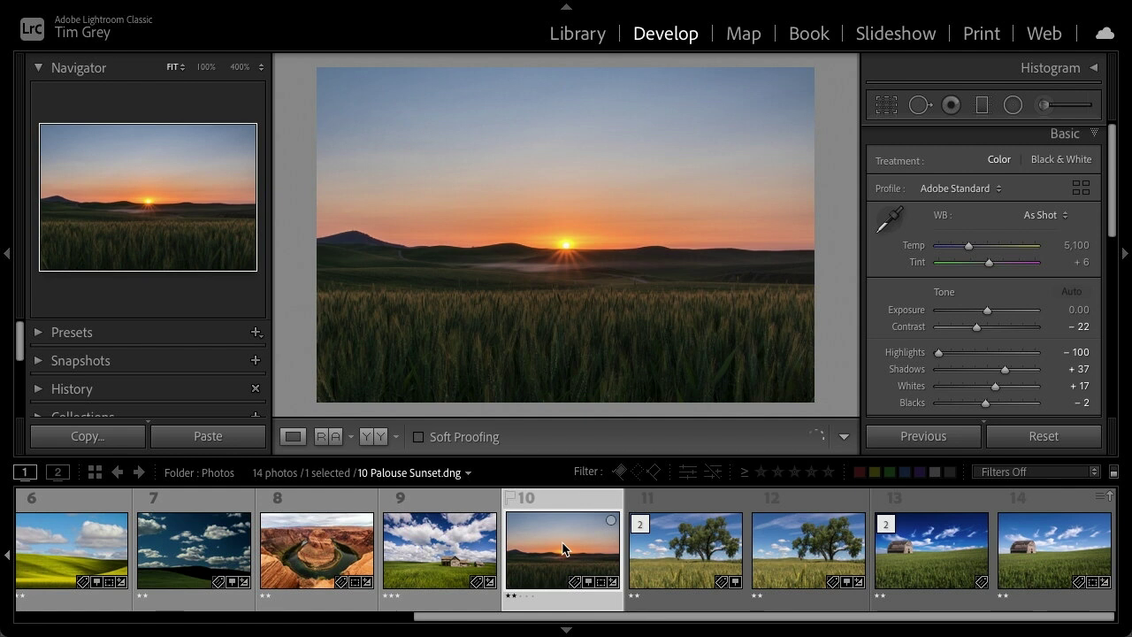
Inspect the sunset's sky at 100% and set color noise reduction to Color 24 with Smoothness 62
left_click(660, 141)
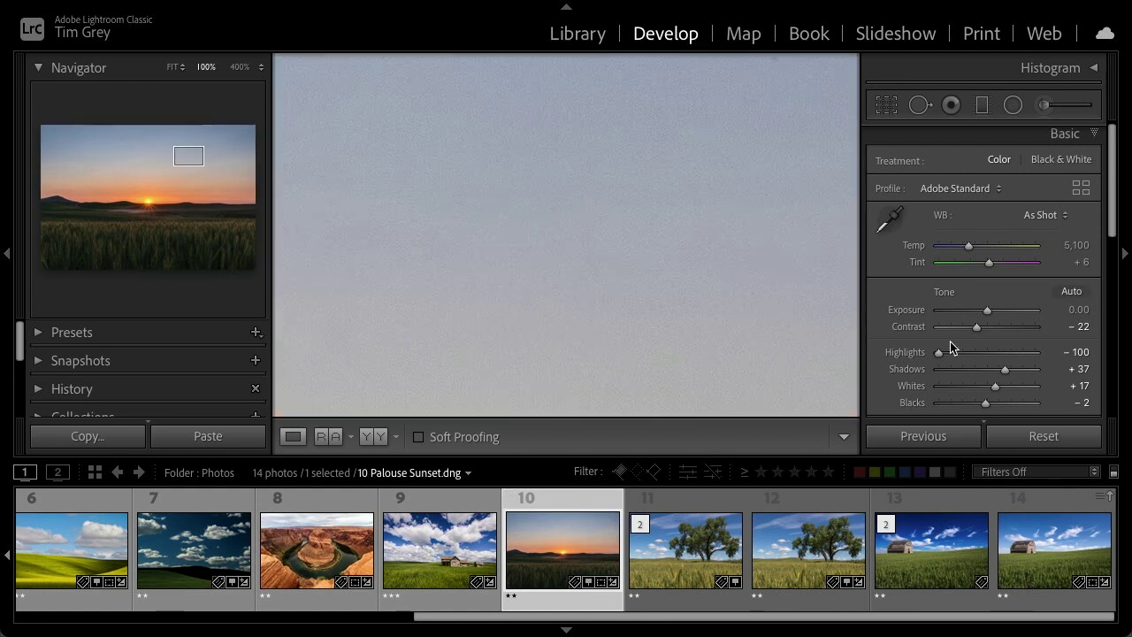
scroll(964, 335, "down", 6)
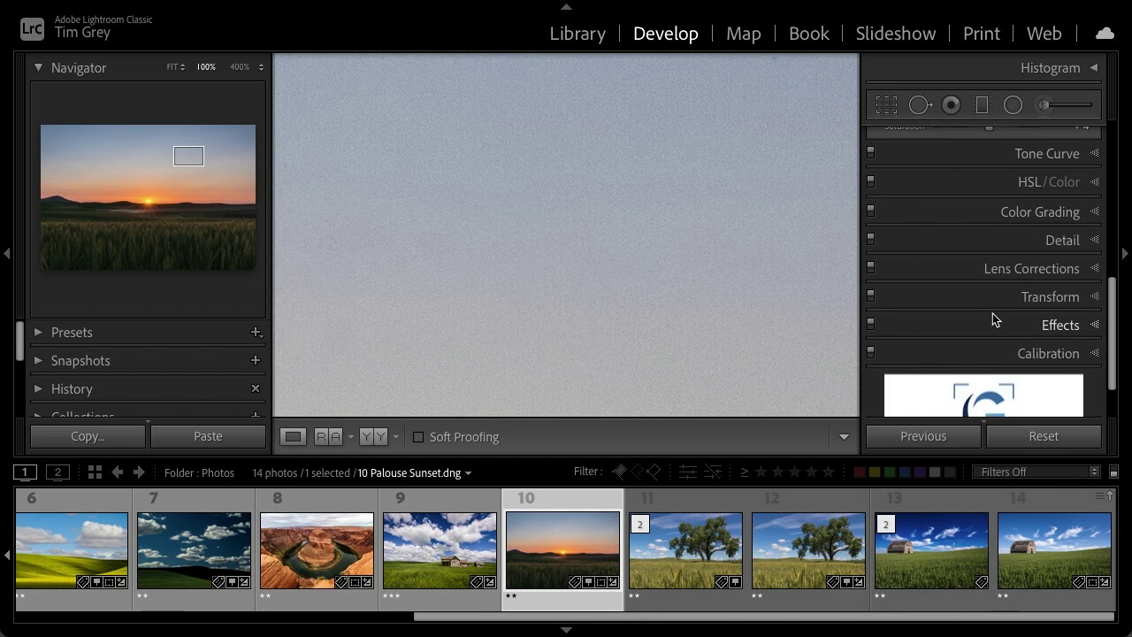
left_click(986, 240)
scroll(933, 273, "up", 2)
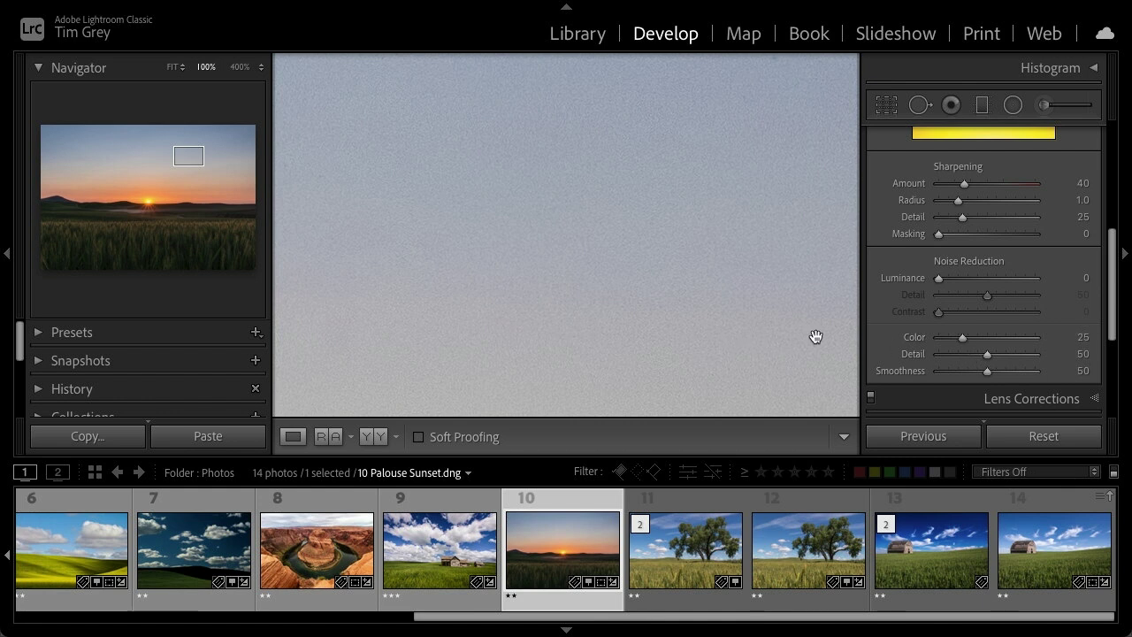
scroll(938, 310, "up", 6)
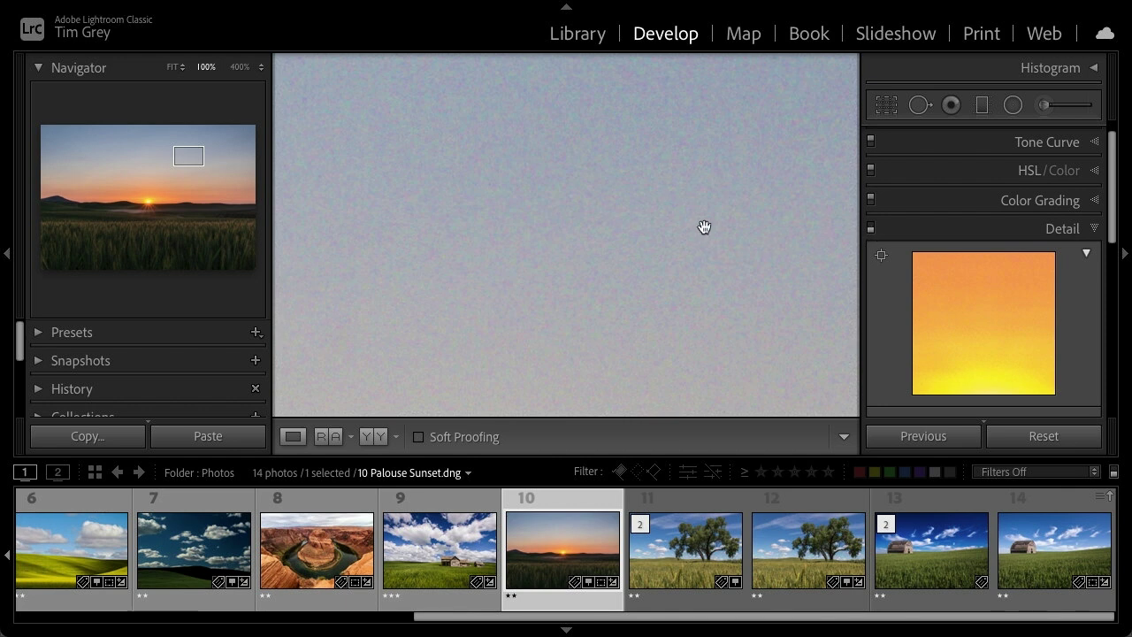
scroll(888, 275, "down", 8)
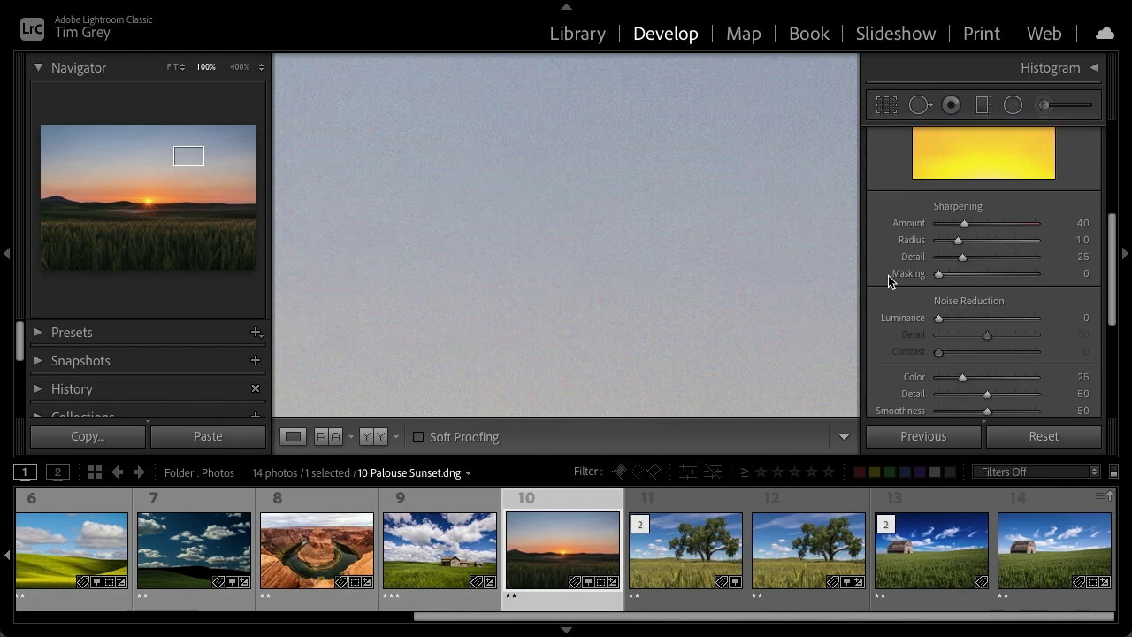
left_click_drag(989, 368, 935, 339)
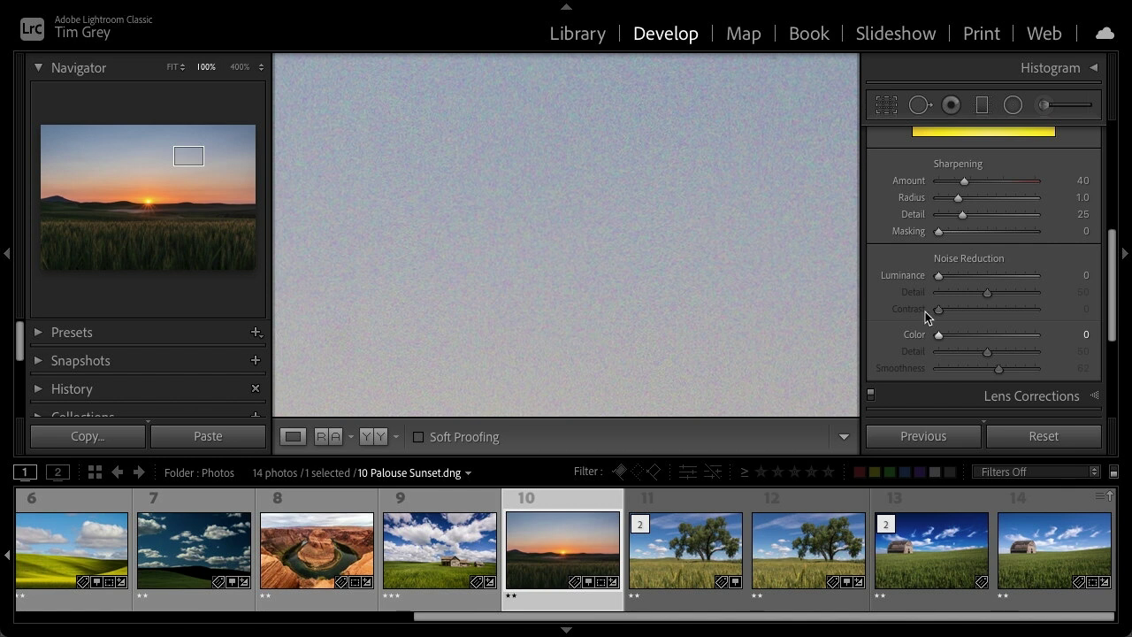
left_click_drag(939, 335, 965, 334)
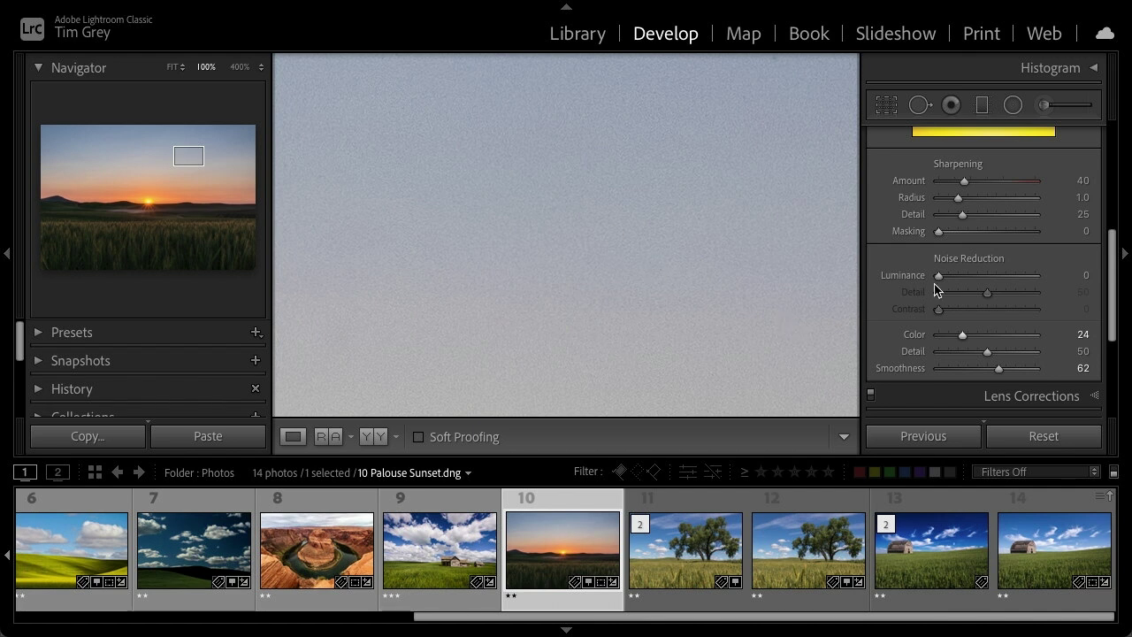
Try luminance noise reduction at 53 and then 100, comparing the effect on the sky and the wheat at 100%
left_click_drag(939, 277, 990, 276)
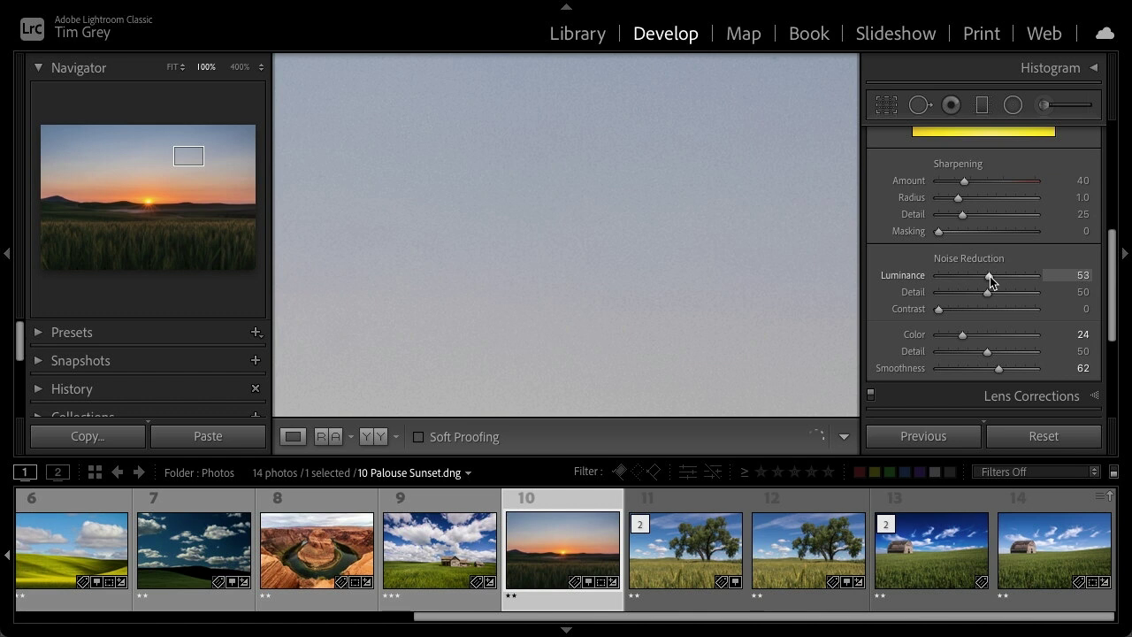
left_click(619, 320)
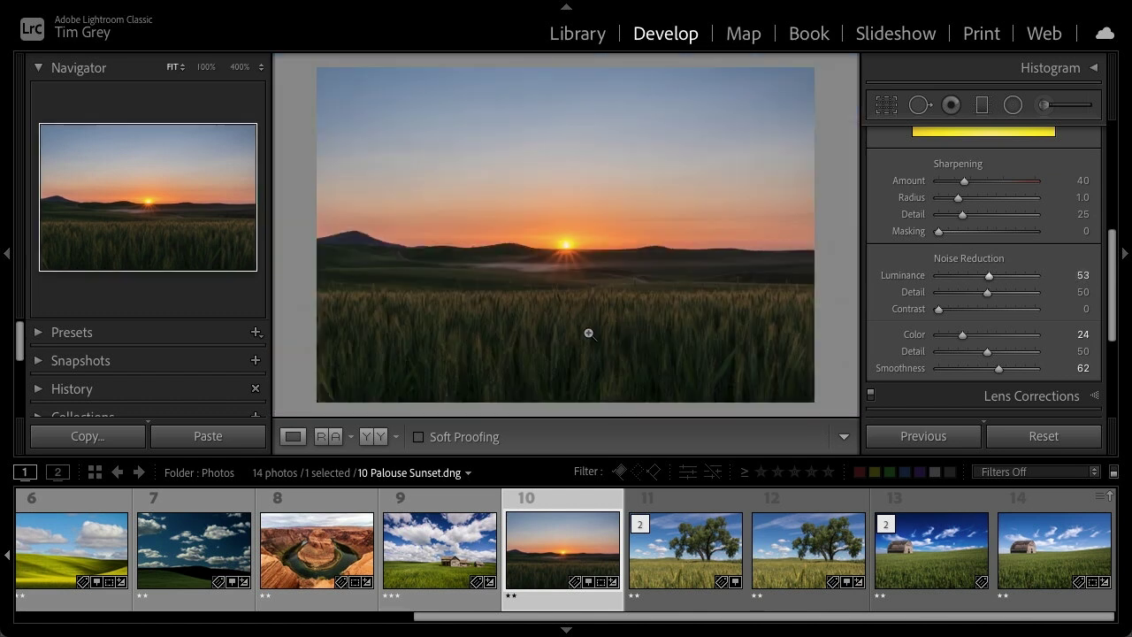
left_click(452, 324)
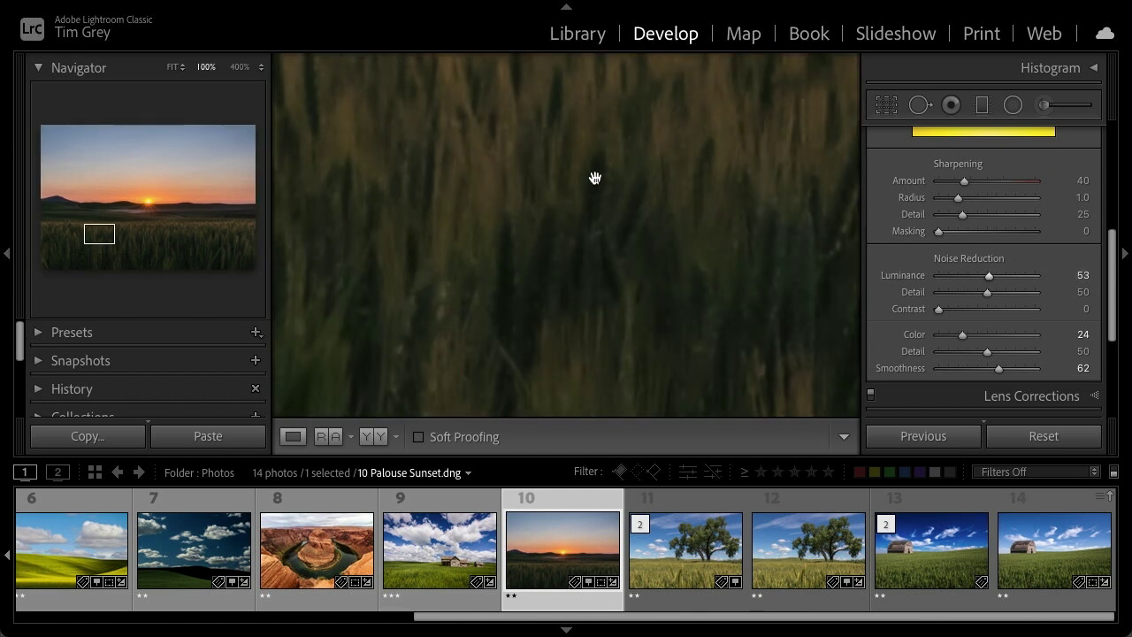
left_click_drag(594, 177, 604, 230)
left_click_drag(1006, 283, 1049, 281)
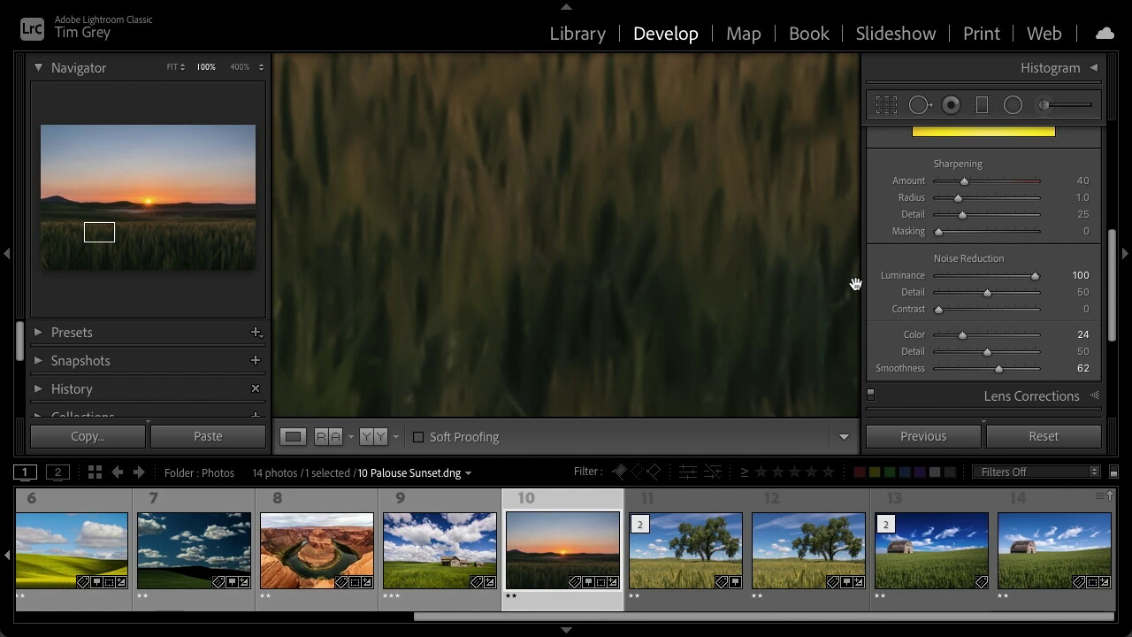
Set the sunset's luminance noise reduction to 5 and return to the full-image view
left_click_drag(1034, 281, 944, 280)
left_click(735, 299)
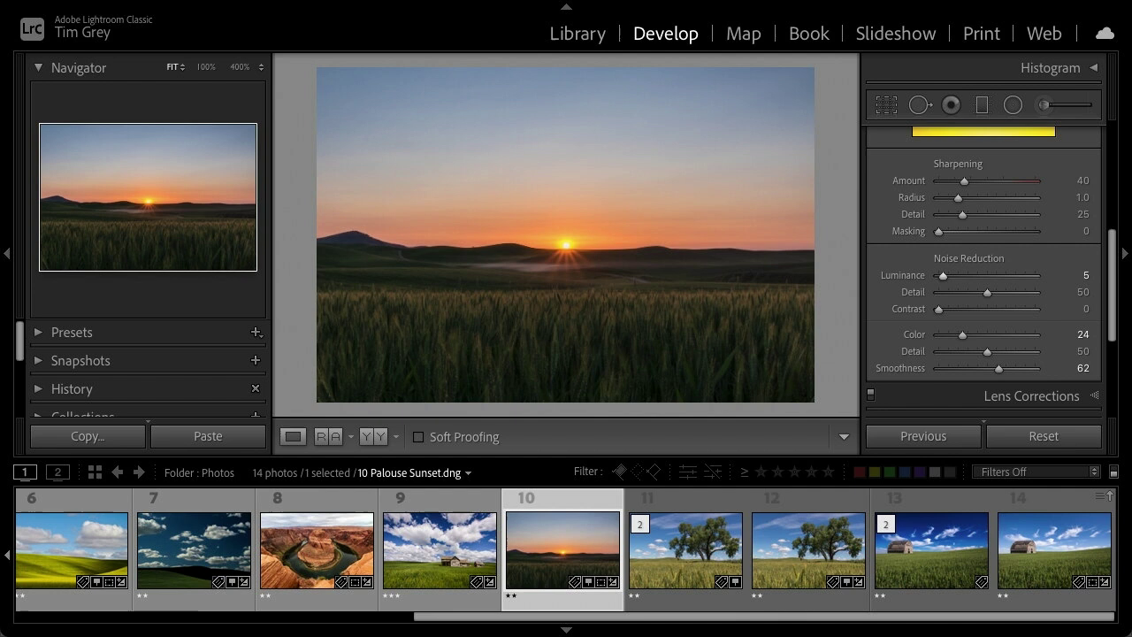
Open the sunset's Calibration settings and set the Blue Primary Hue to +1
scroll(1000, 354, "down", 3)
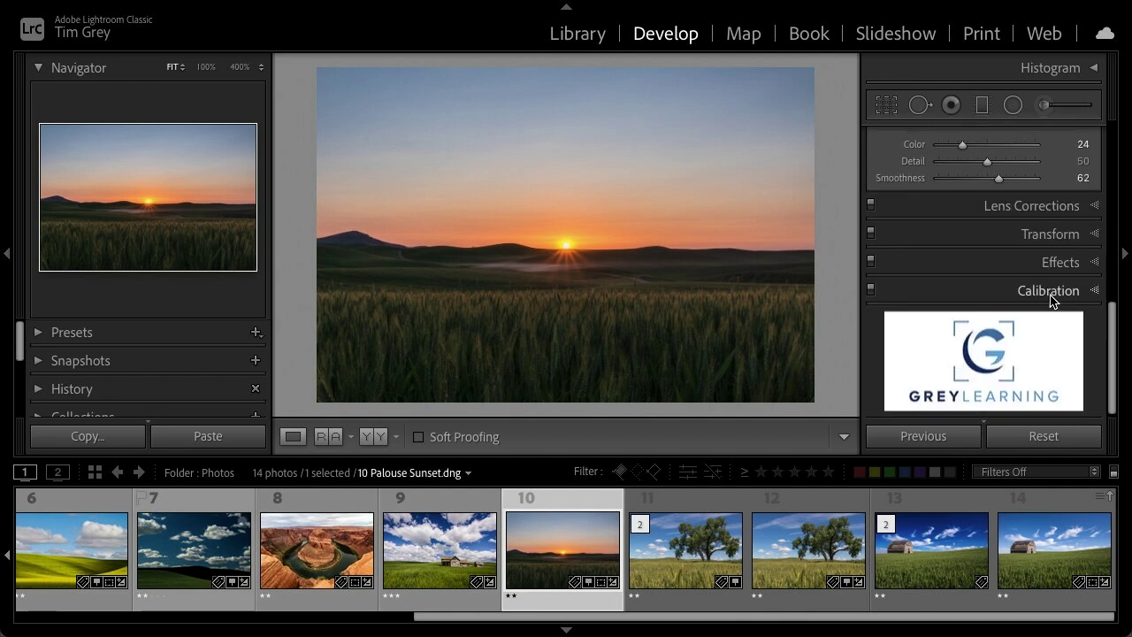
left_click(1051, 296)
scroll(1063, 297, "up", 2)
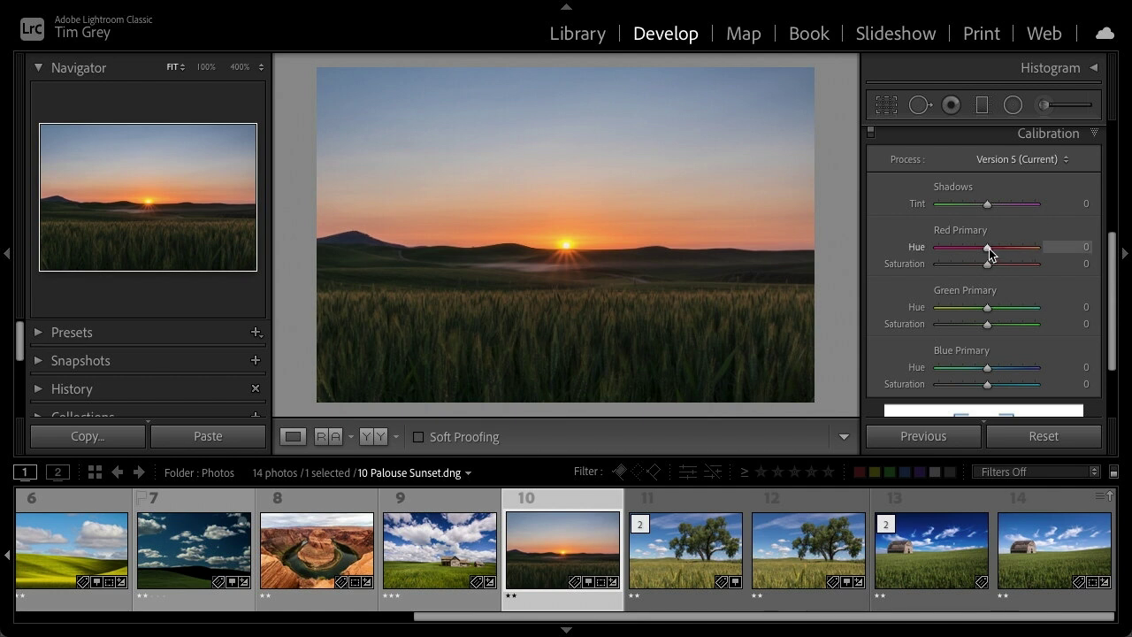
mouse_move(990, 365)
left_mouse_down()
mouse_move(941, 371)
mouse_move(1041, 370)
mouse_move(976, 371)
mouse_move(989, 375)
left_mouse_up()
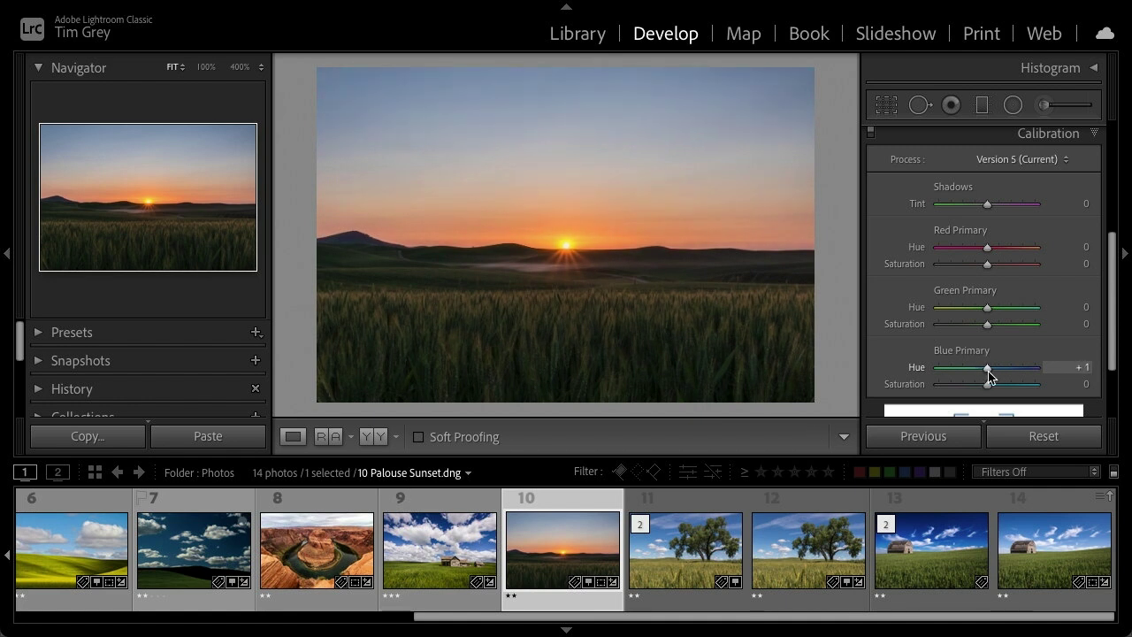
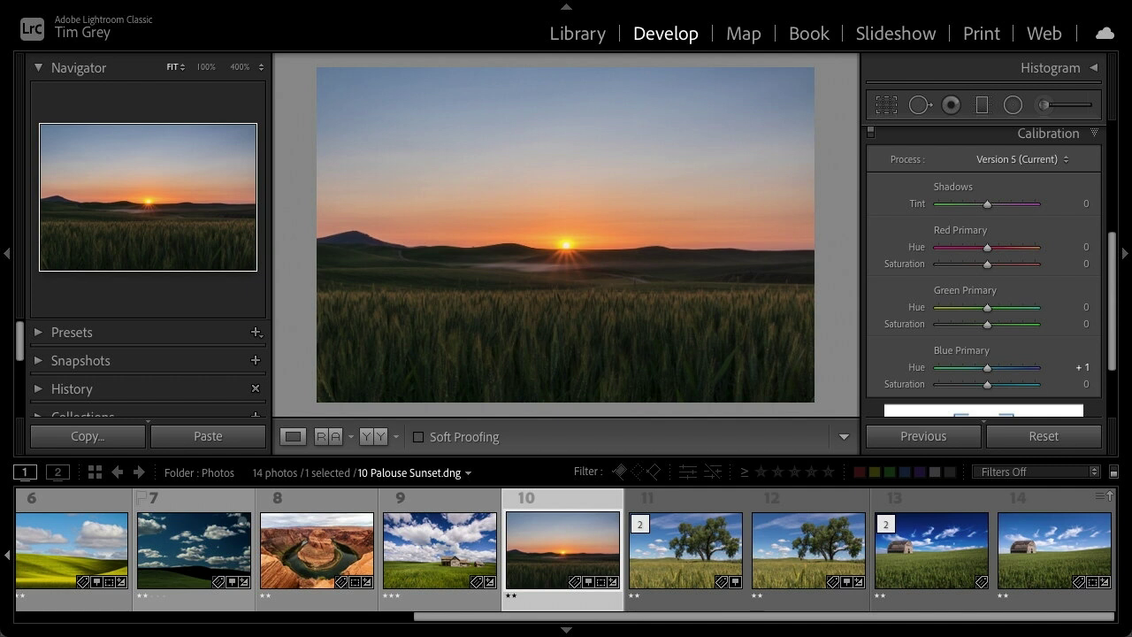
Show the Detail settings for 11 Lone Tree.cr2 and set its sharpening Amount to 67
scroll(980, 274, "up", 3)
scroll(975, 278, "up", 1)
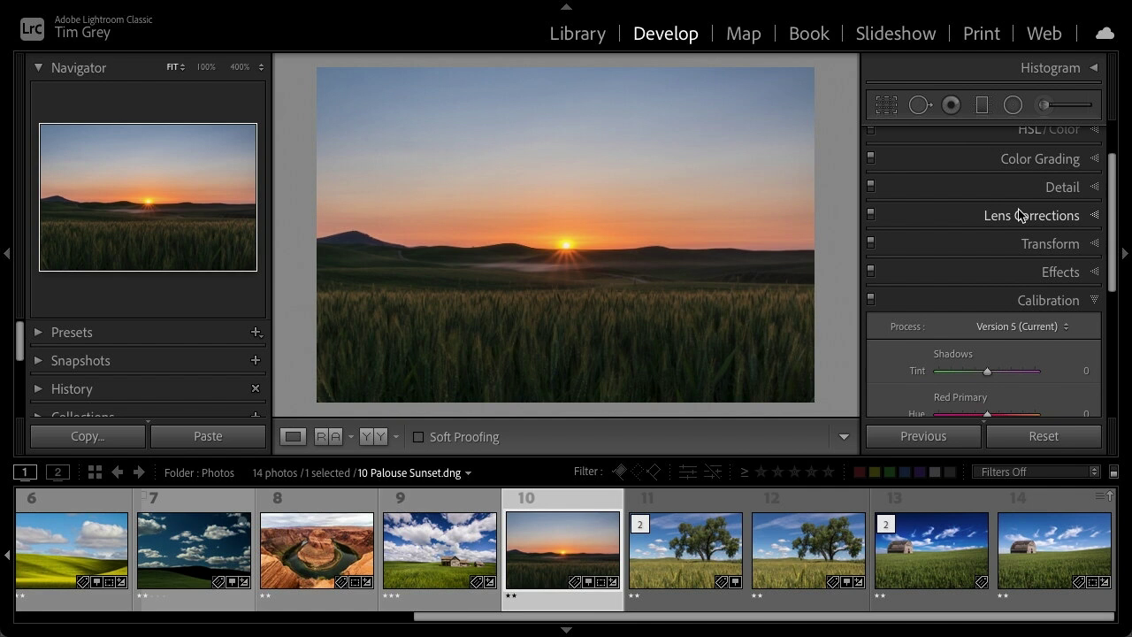
left_click(1061, 188)
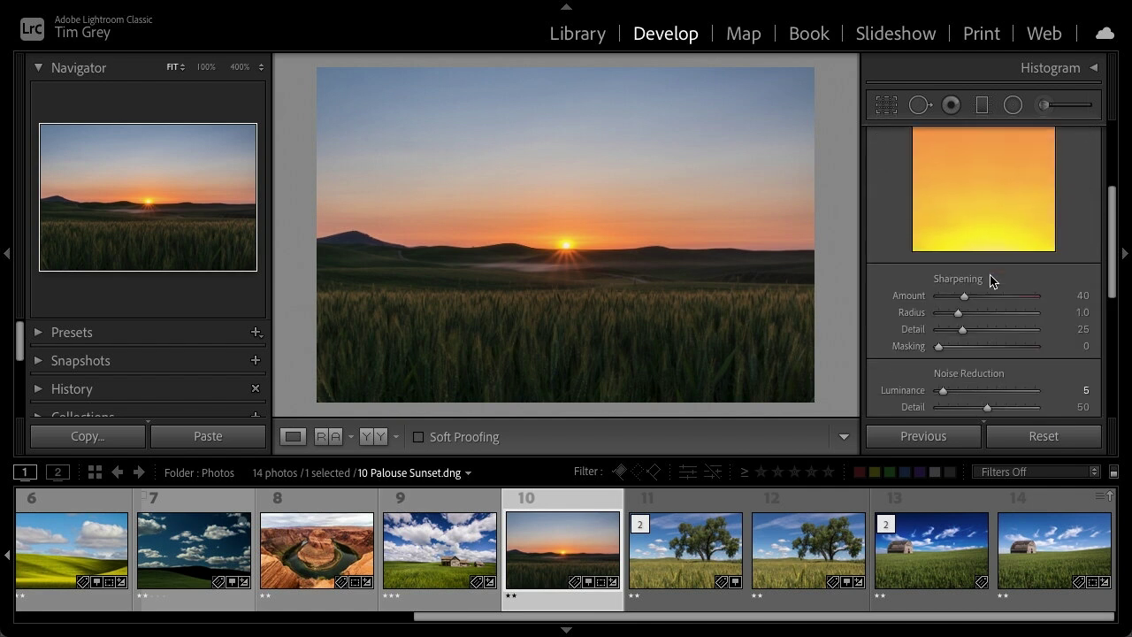
left_click(697, 552)
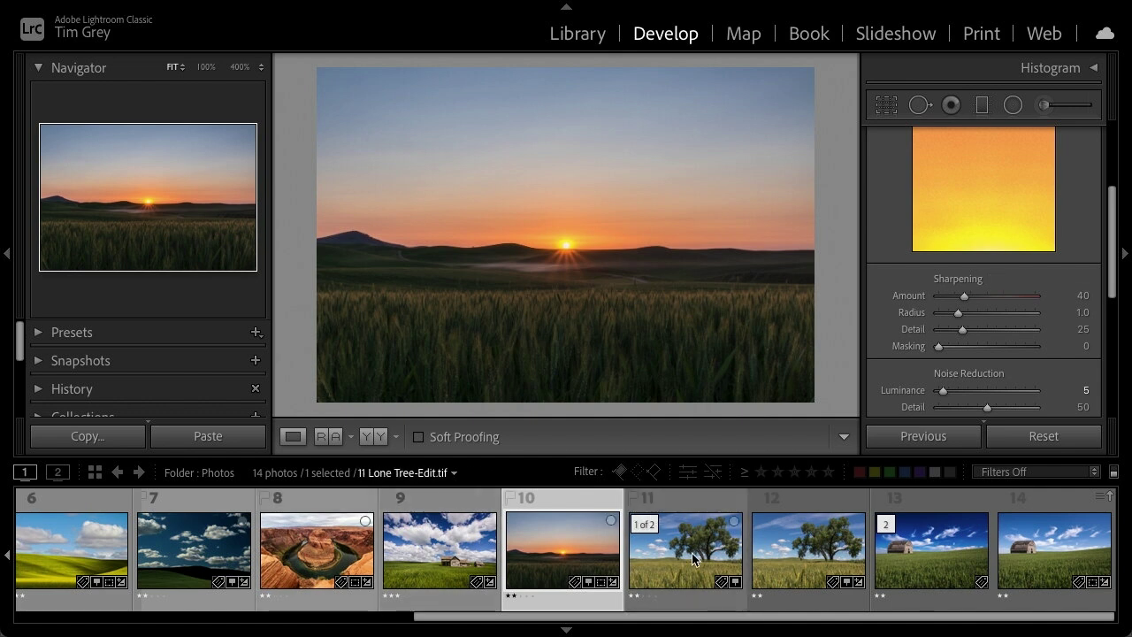
left_click(807, 550)
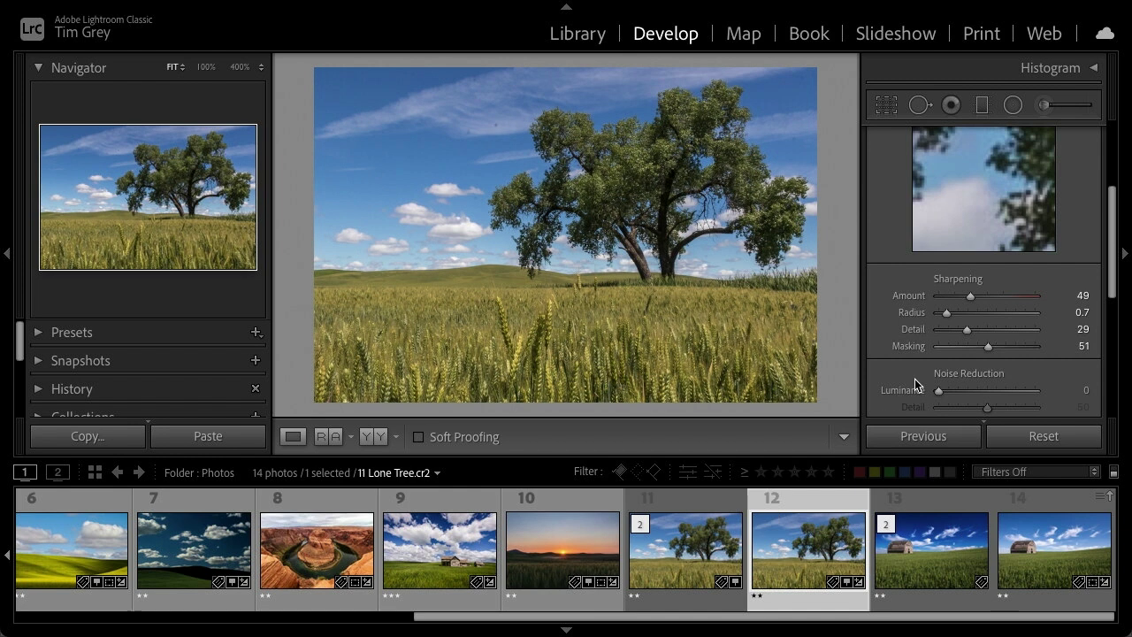
key("alt")
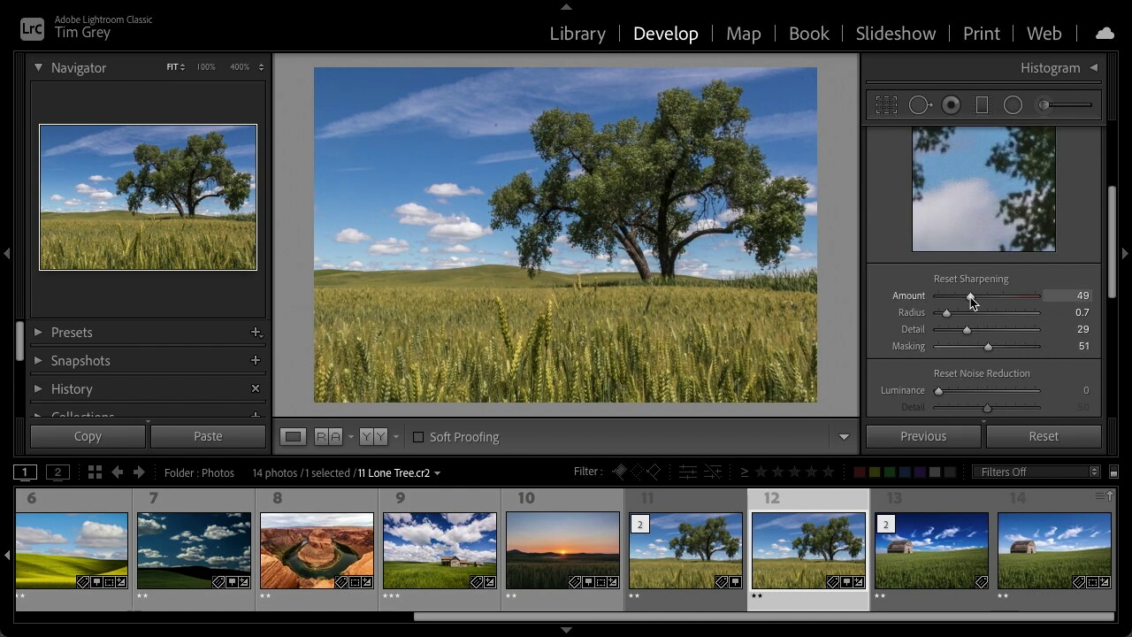
mouse_move(970, 298)
left_mouse_down()
mouse_move(1023, 297)
mouse_move(972, 293)
mouse_move(988, 297)
left_mouse_up()
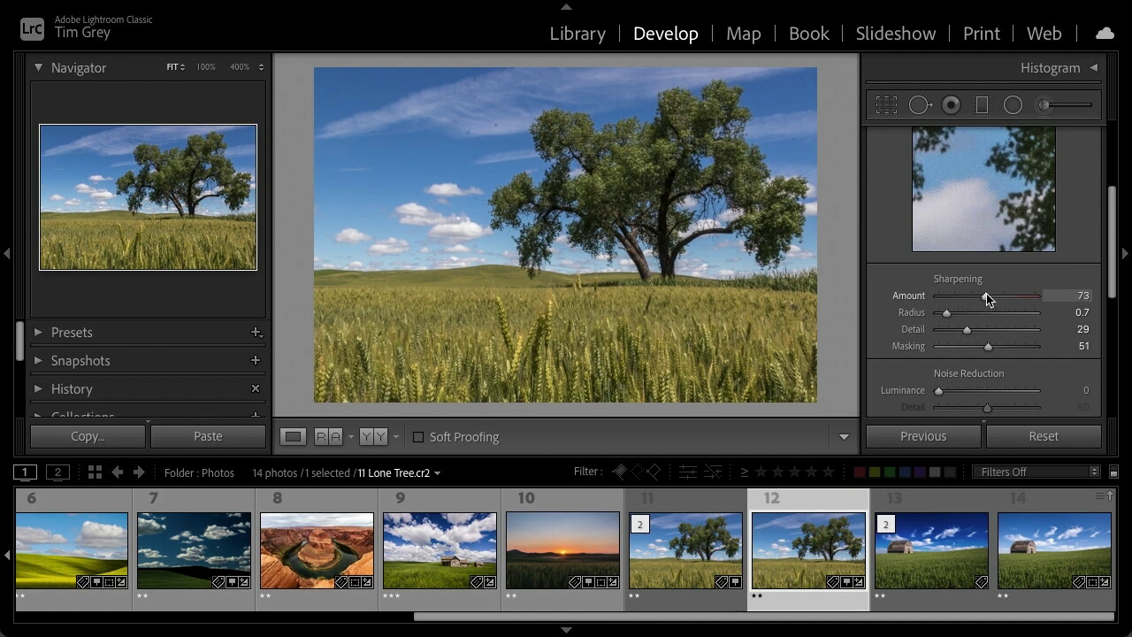
mouse_move(986, 293)
left_mouse_down()
mouse_move(964, 293)
mouse_move(994, 294)
mouse_move(971, 293)
mouse_move(983, 297)
left_mouse_up()
Refine the lone tree's sharpening to Radius 0.9, Detail 45 and Masking 15, using the grayscale previews as a guide
left_click(947, 313, "alt")
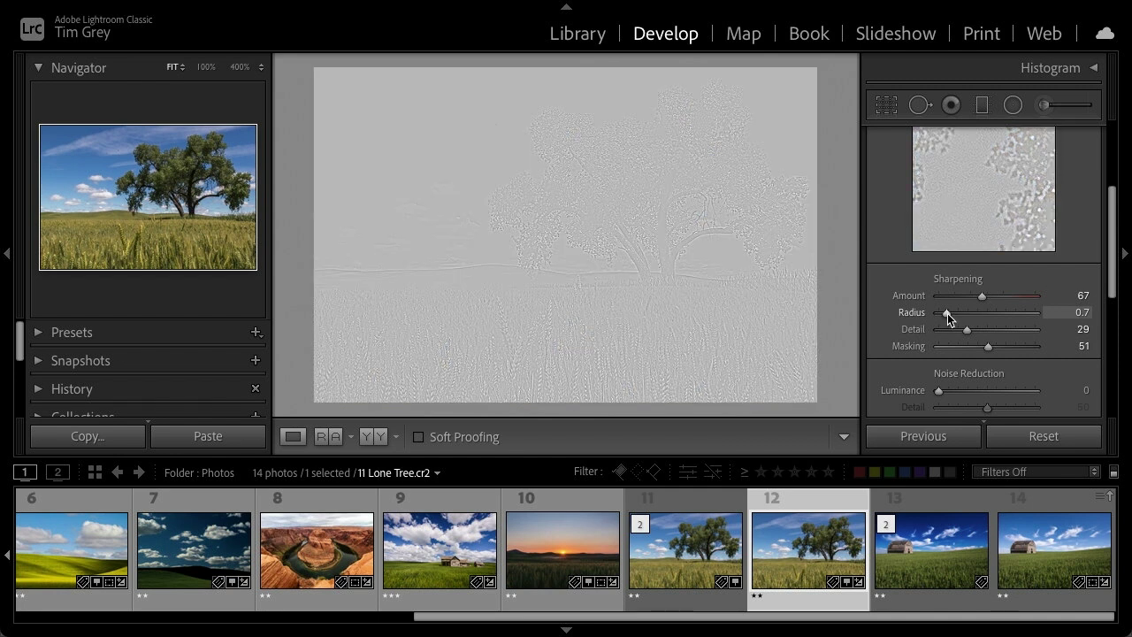
mouse_move(947, 313)
left_mouse_down()
mouse_move(1020, 317)
mouse_move(950, 314)
left_mouse_up()
left_click_drag(950, 315, 983, 319)
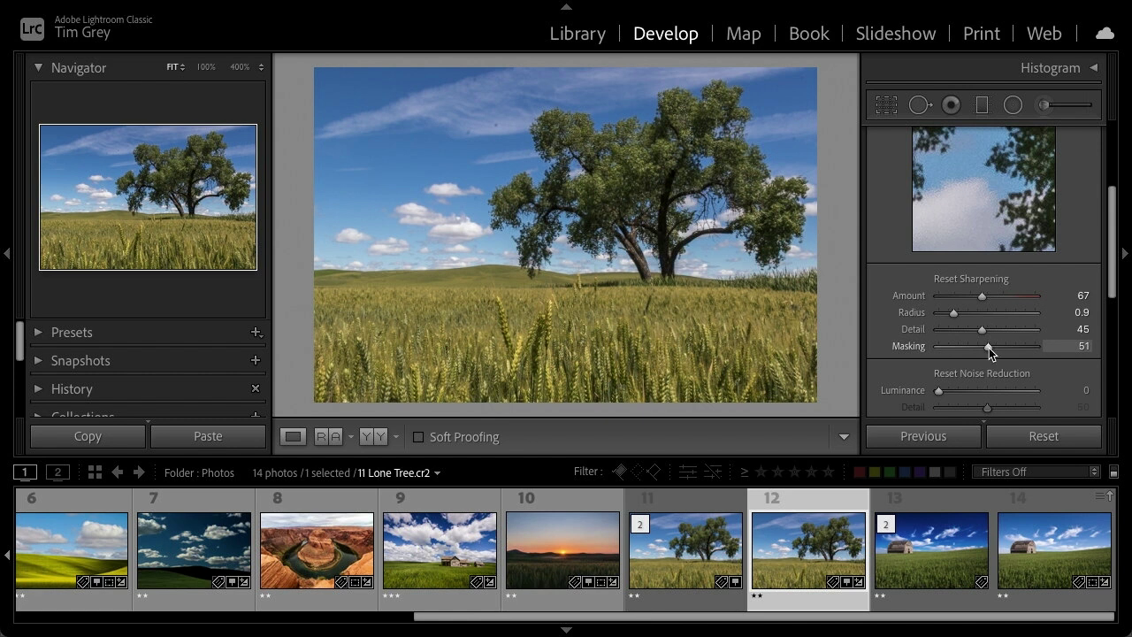
left_click_drag(989, 346, 965, 348)
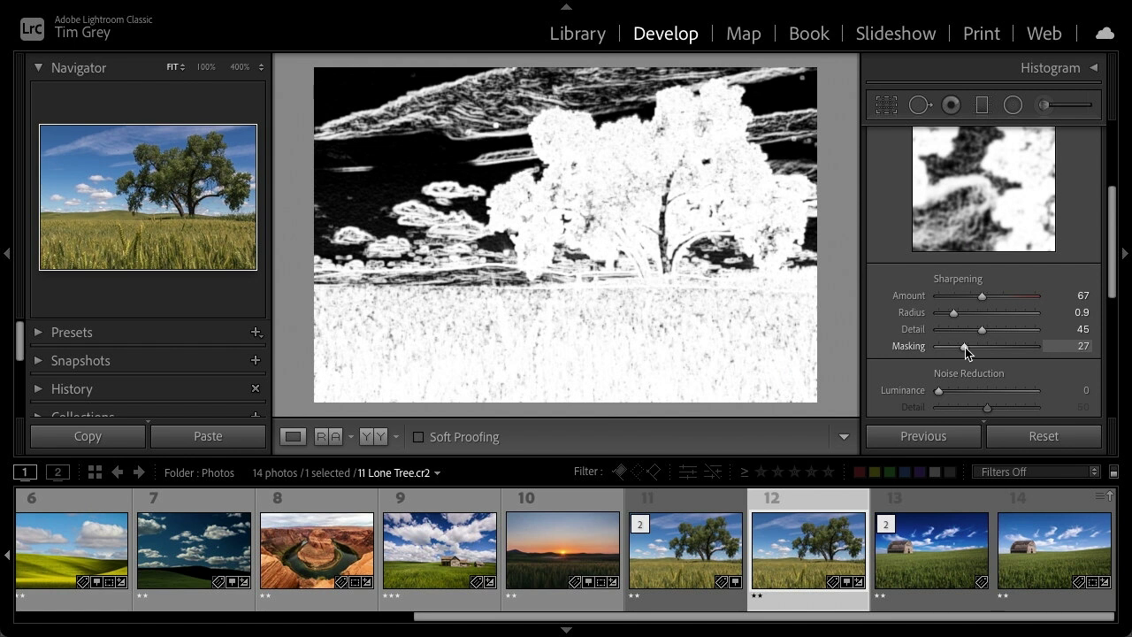
mouse_move(966, 347)
left_mouse_down()
mouse_move(941, 347)
mouse_move(956, 346)
left_mouse_up()
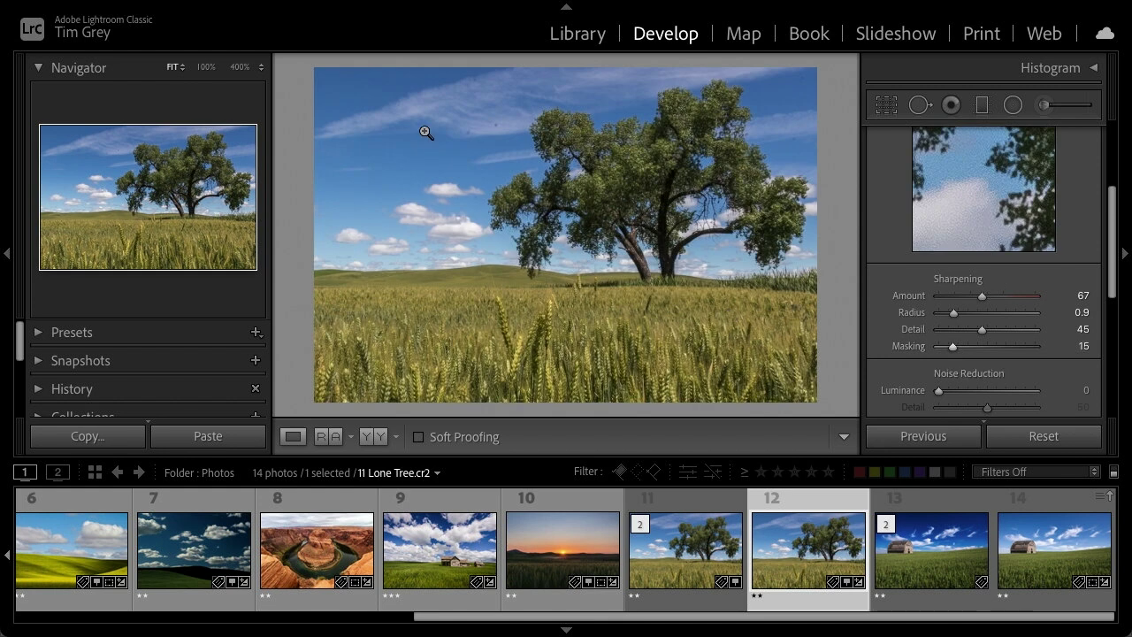
Set the lone tree's sharpening Masking to 9, checking the grayscale mask preview
mouse_move(954, 346)
left_mouse_down()
mouse_move(973, 348)
mouse_move(949, 346)
left_mouse_up()
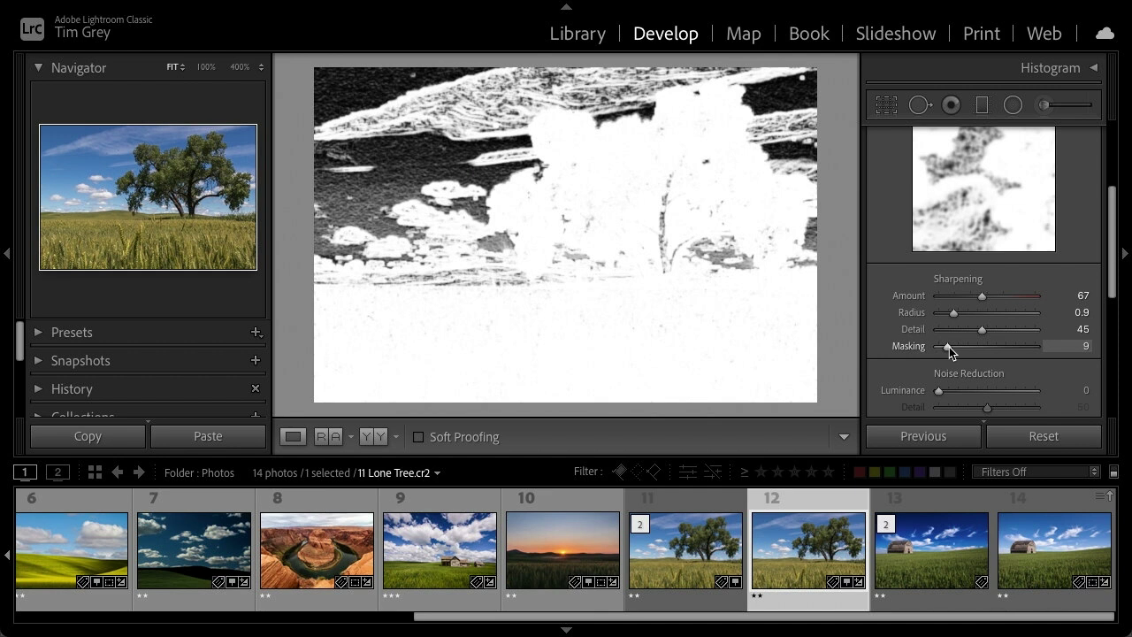
left_click_drag(949, 347, 949, 347)
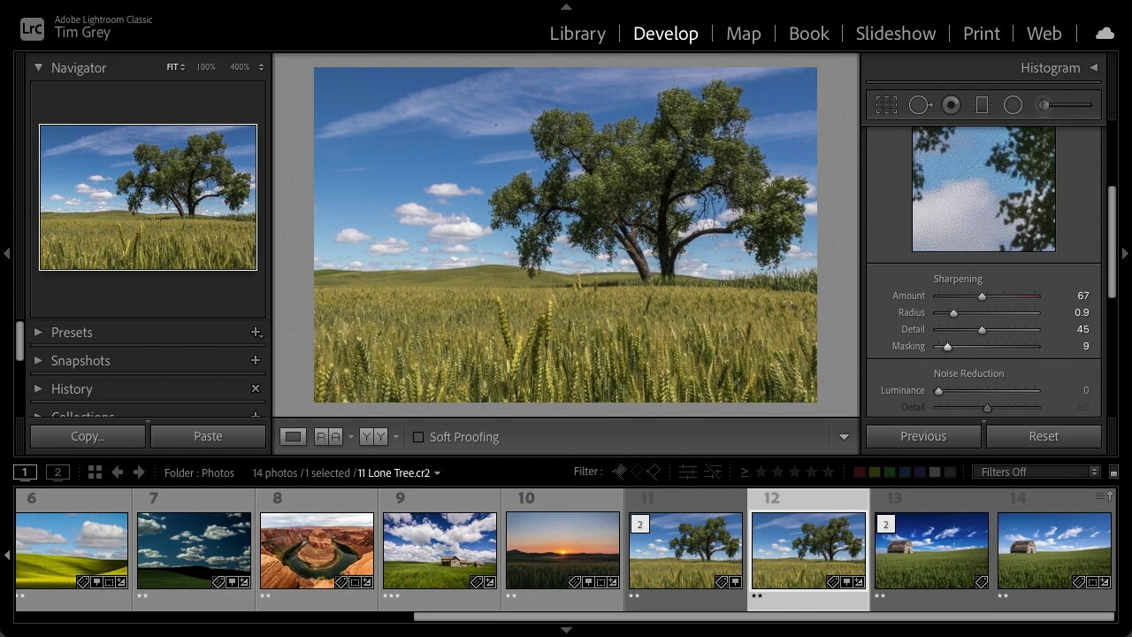
Review the lone tree's Basic tone and presence adjustments
scroll(1017, 355, "up", 5)
scroll(1017, 356, "up", 3)
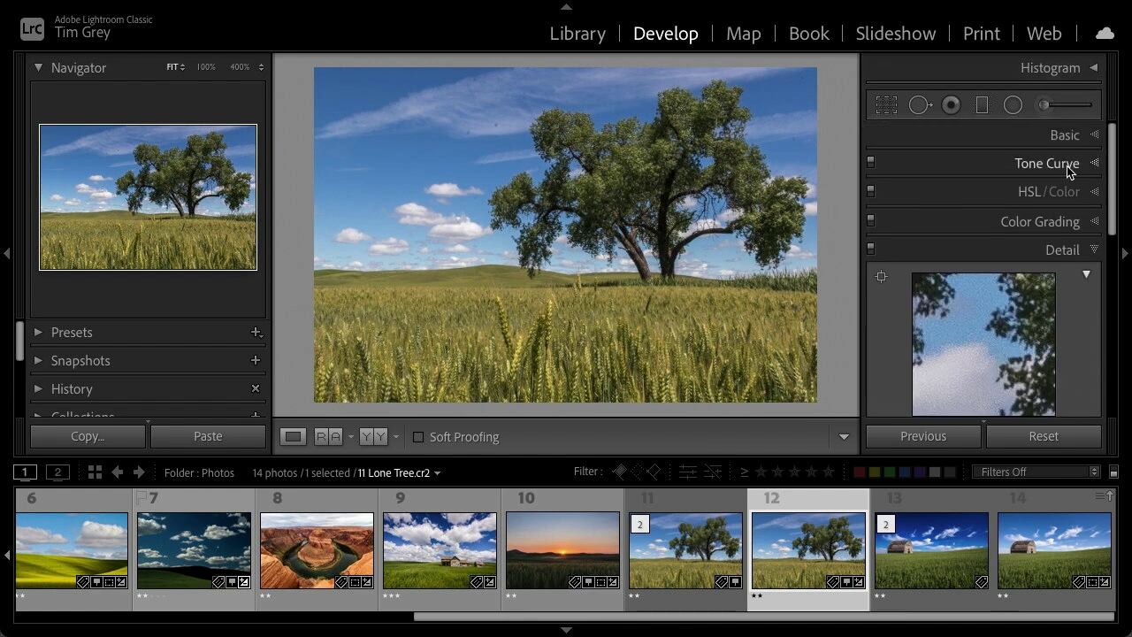
left_click(1067, 136)
scroll(1026, 290, "down", 1)
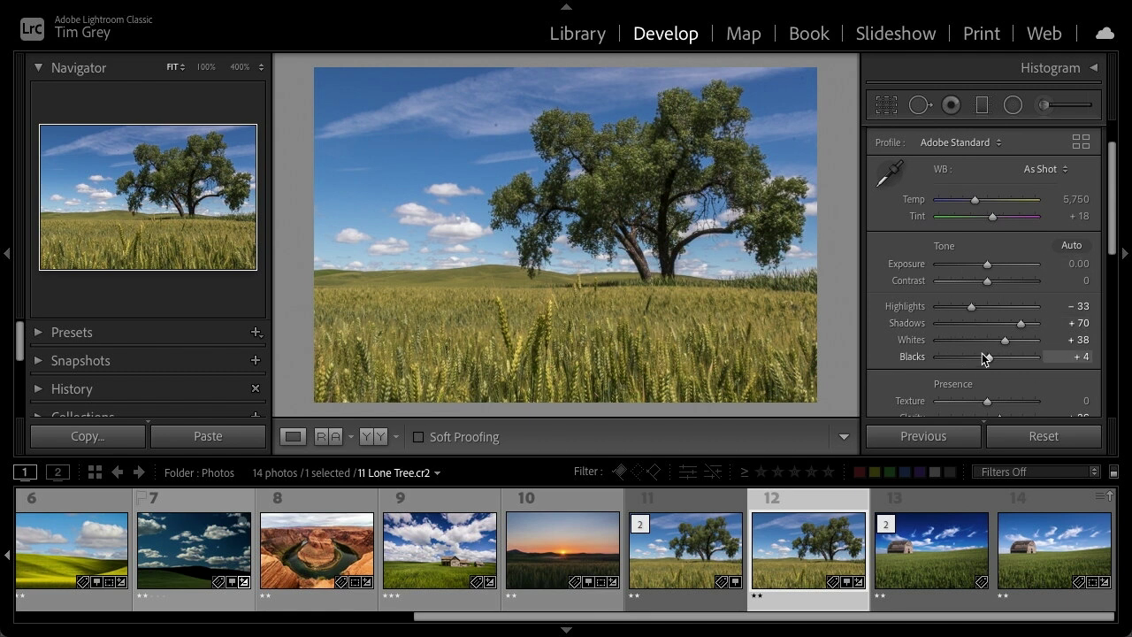
scroll(985, 357, "down", 1)
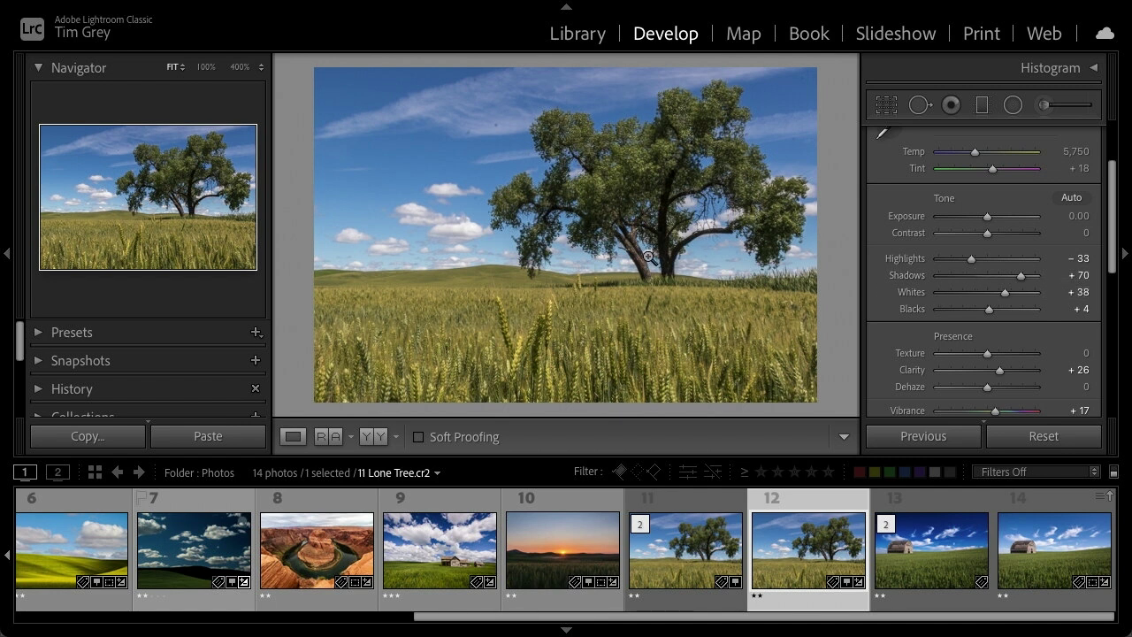
Darken the lone tree's deepest shadows on the point curve with a point at Input 39, Output 24
left_click_drag(1113, 235, 1119, 326)
scroll(1008, 239, "down", 2)
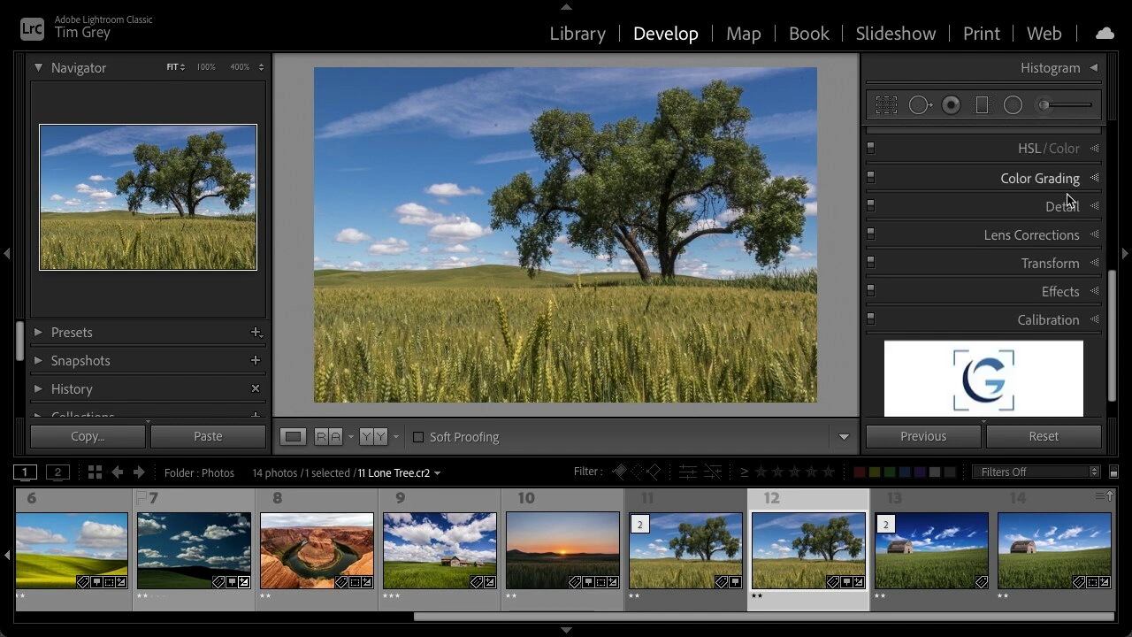
scroll(1057, 230, "up", 1)
scroll(1049, 271, "up", 3)
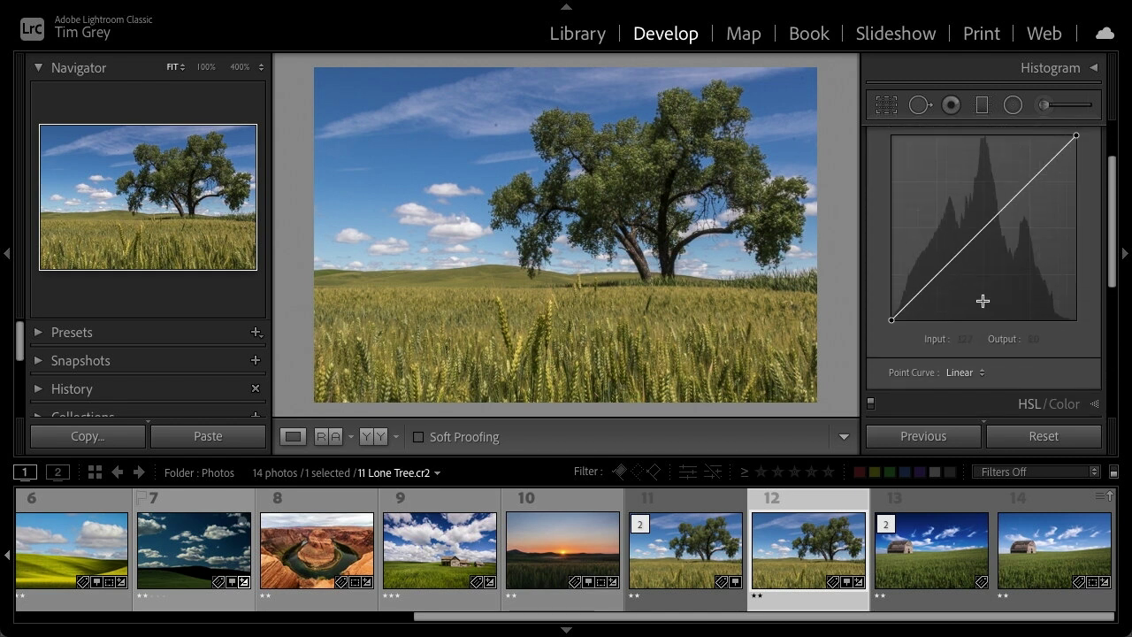
left_click(921, 292)
mouse_move(922, 303)
left_mouse_down()
mouse_move(939, 265)
mouse_move(920, 304)
left_mouse_up()
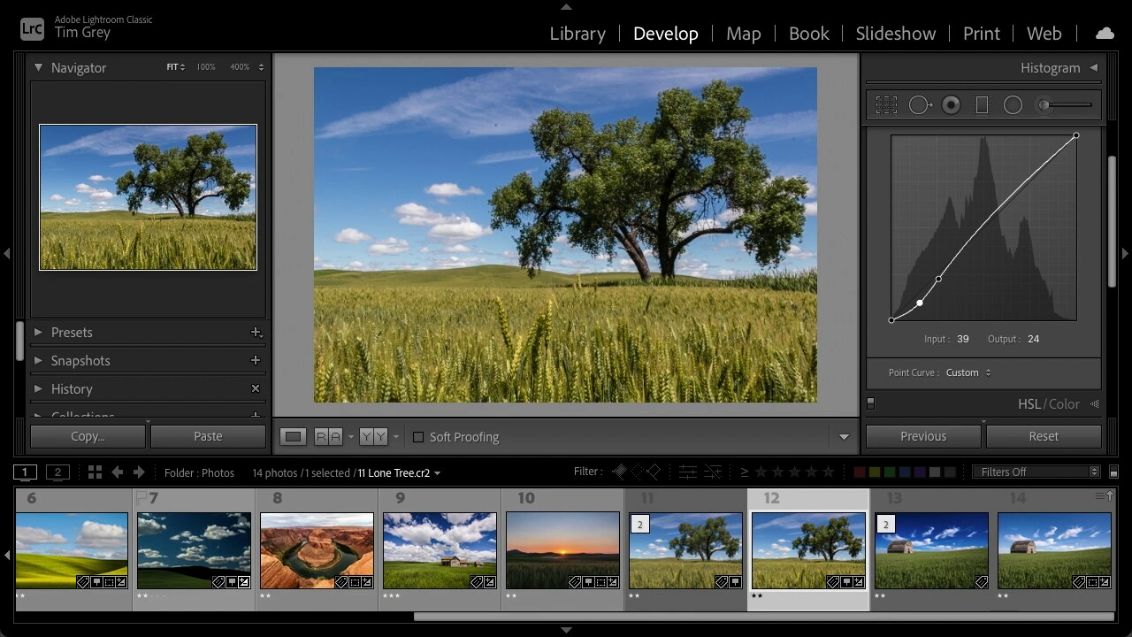
left_click(921, 106)
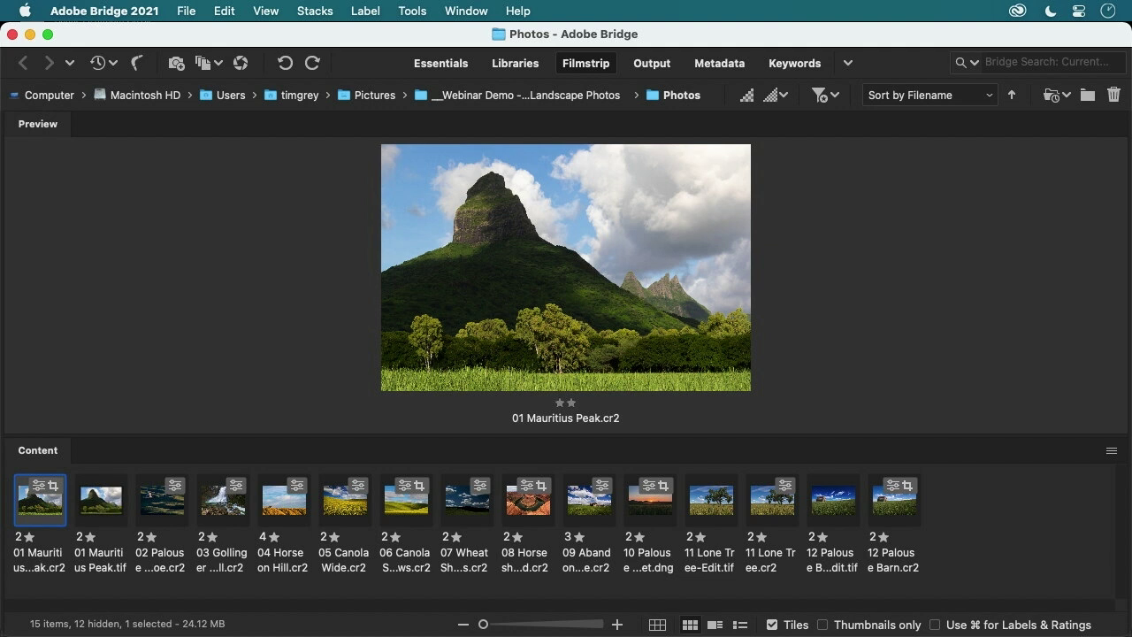
From Bridge, open 02 Palouse from Steptoe.cr2 in Camera Raw, enable opening as Smart Objects, and send it to Photoshop
left_click(166, 506)
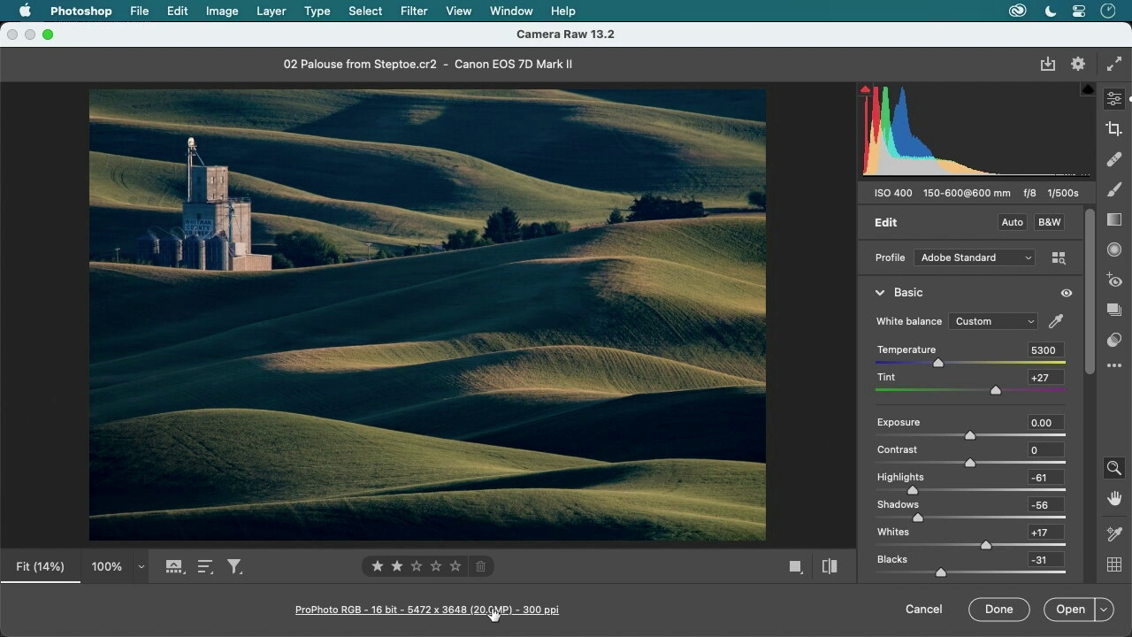
left_click(493, 614)
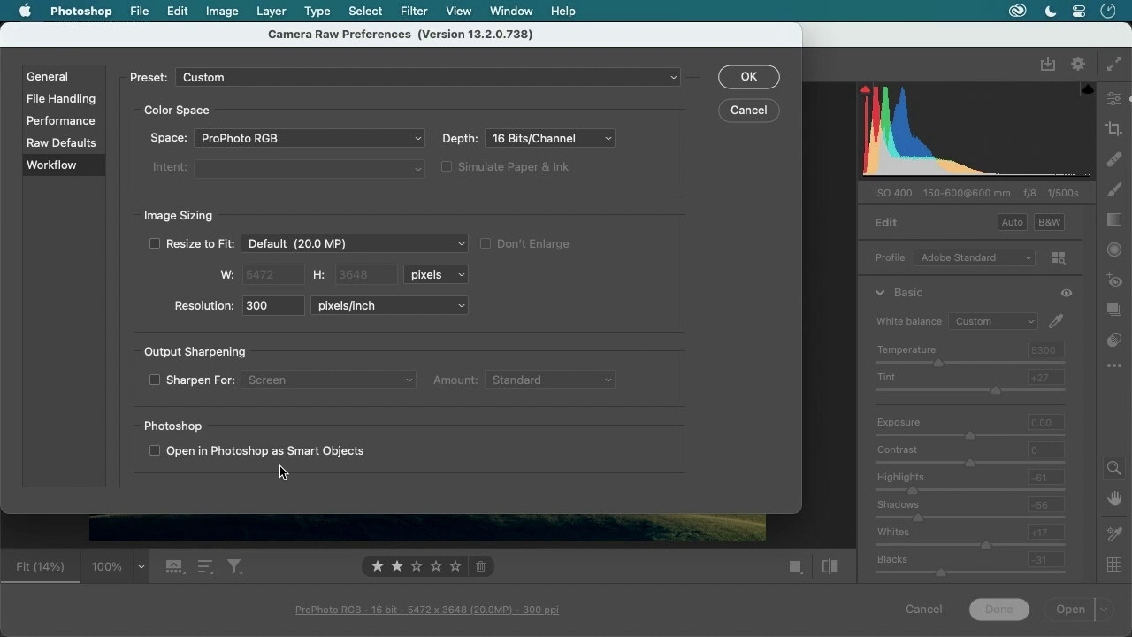
left_click(227, 450)
left_click(748, 78)
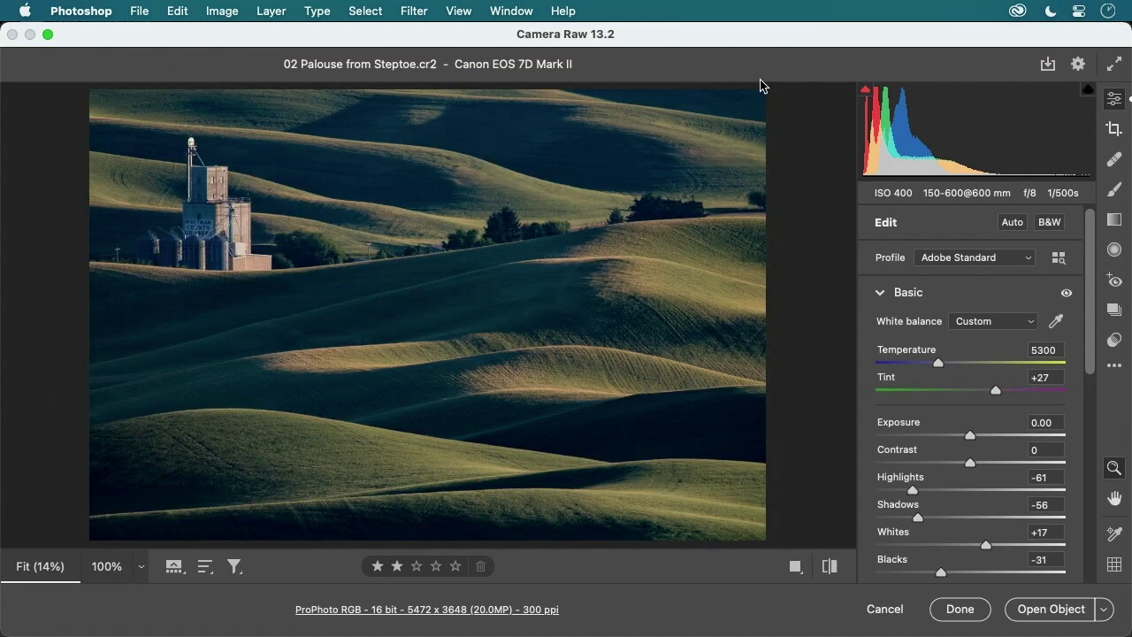
left_click(1035, 609)
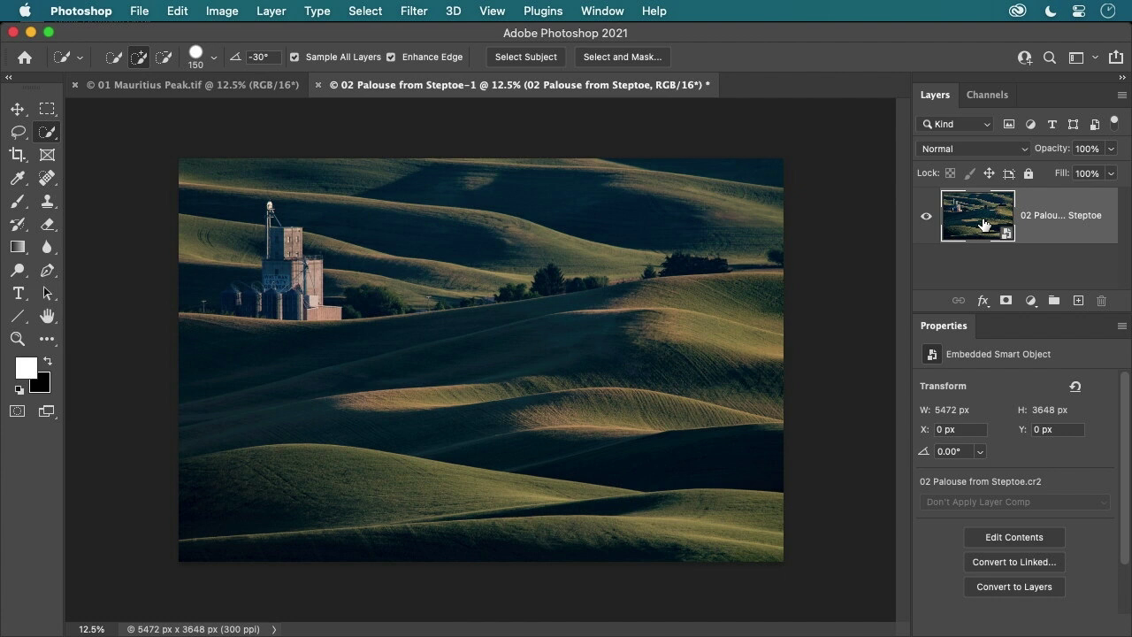
Reopen the Palouse smart object's raw settings, try Exposure at -1.55, and reset Exposure to 0.00
double_click(983, 223)
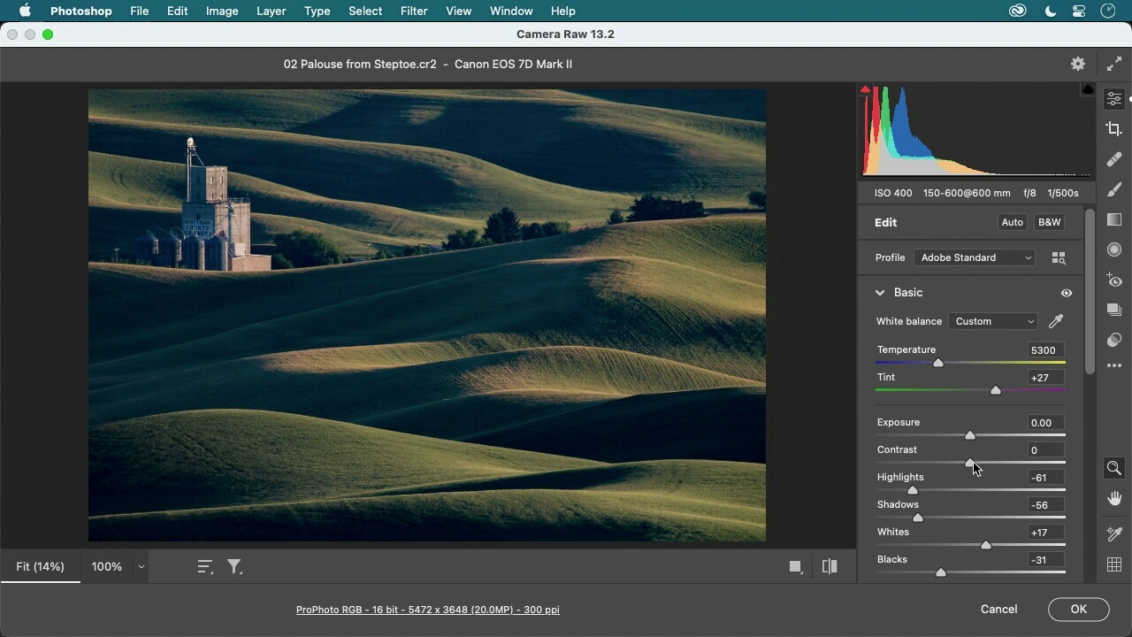
left_click_drag(970, 436, 942, 437)
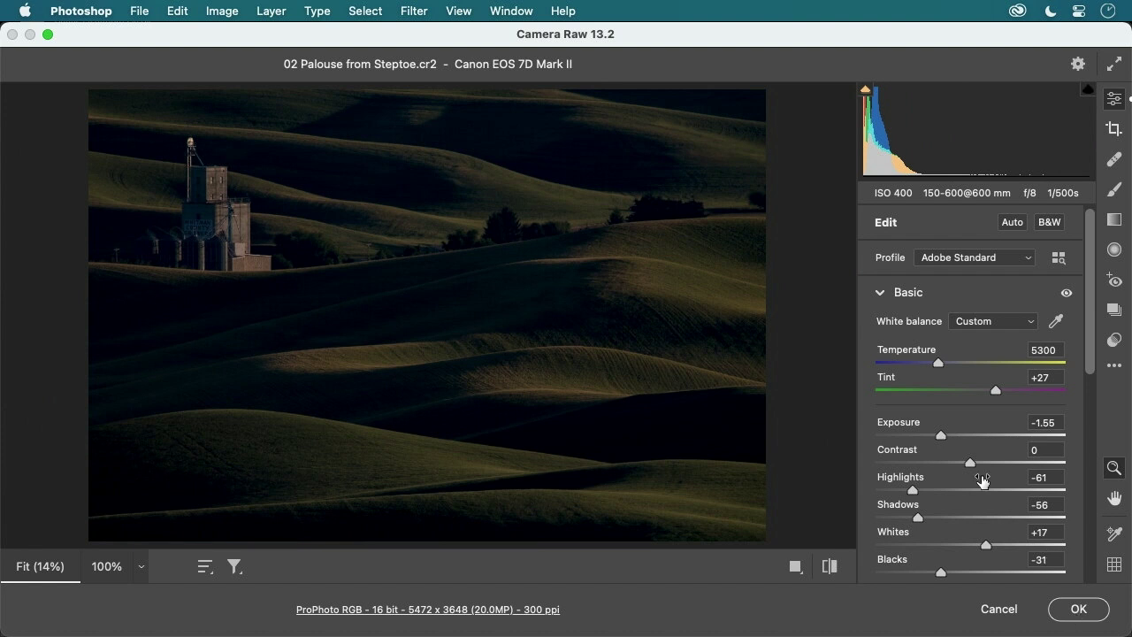
double_click(943, 435)
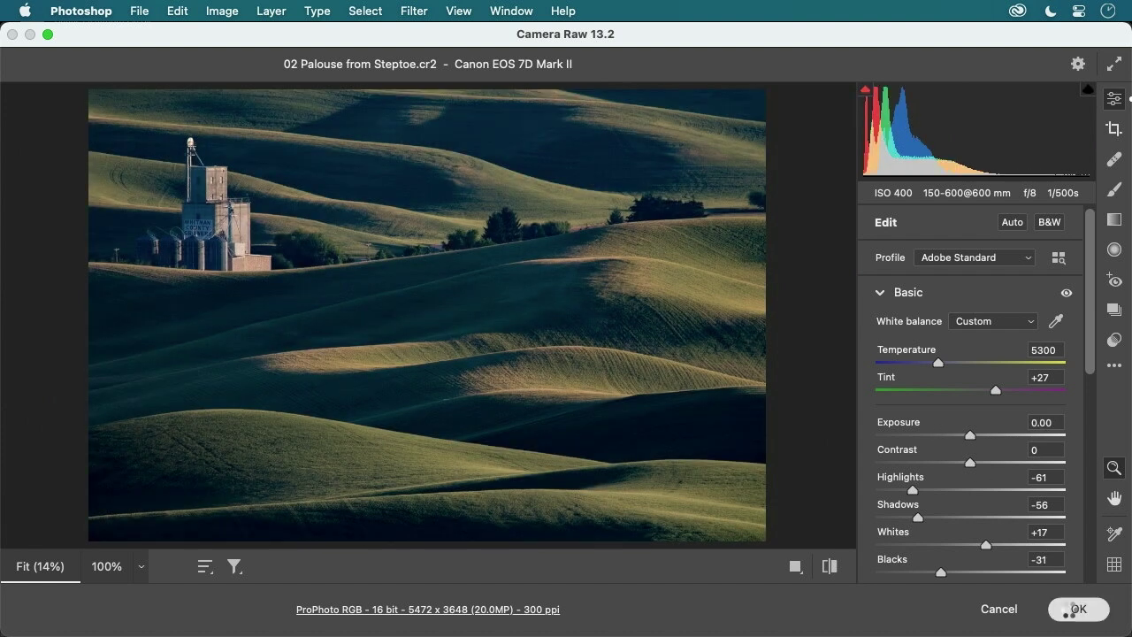
left_click(1075, 617)
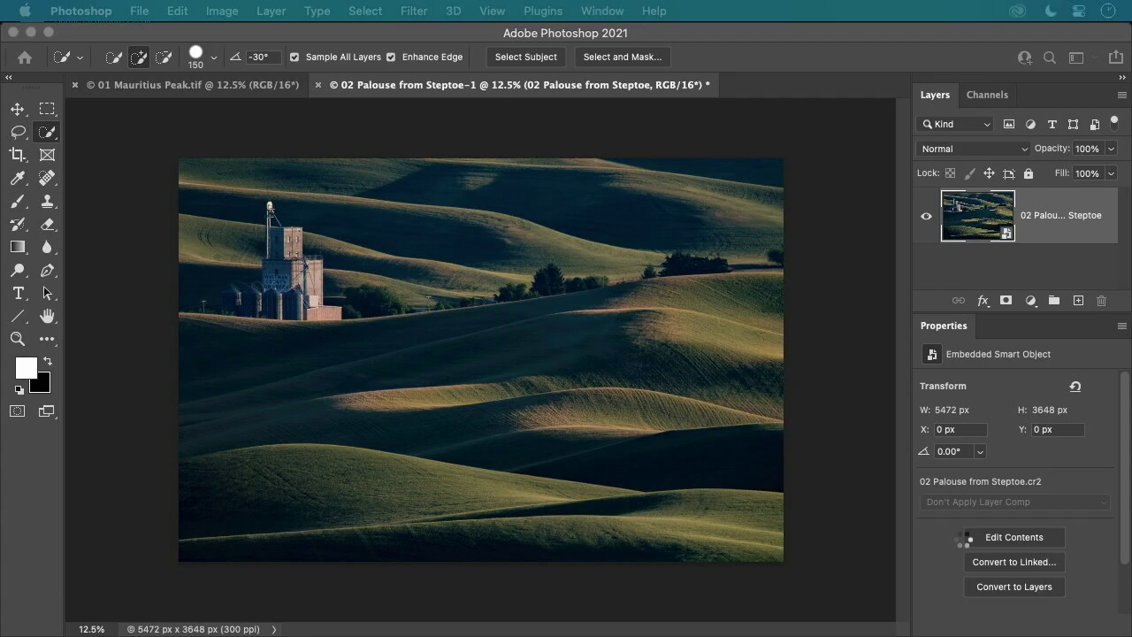
Add a new pixel layer above the Palouse smart object and name it Image Cleanup
left_click(1079, 302)
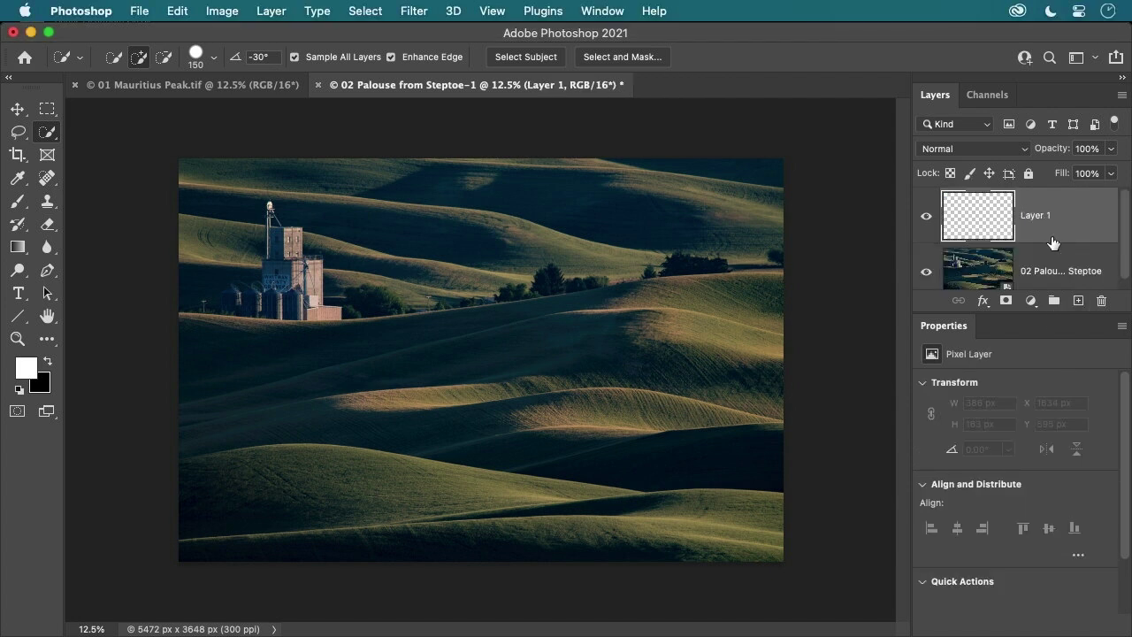
double_click(1042, 214)
type("Image Cleanup")
key("Return")
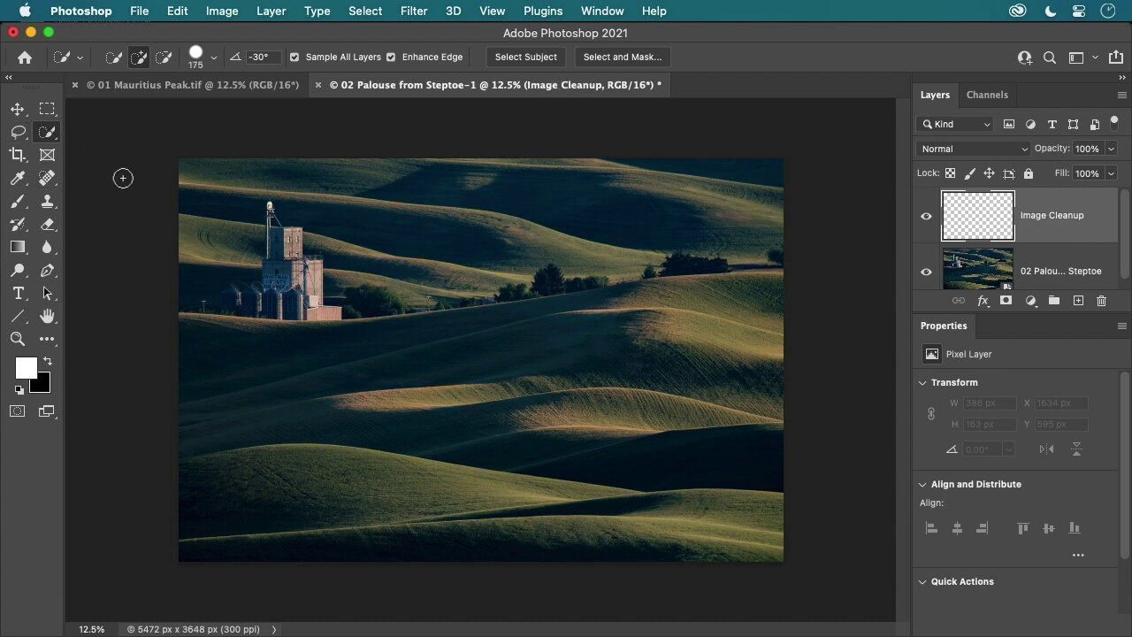
key("bracketright")
key("bracketright")
key("bracketright")
key("bracketright")
key("bracketright")
key("bracketright")
key("bracketright")
key("bracketright")
key("bracketright")
mouse_move(273, 225)
left_mouse_down()
mouse_move(281, 279)
mouse_move(308, 297)
mouse_move(227, 299)
left_mouse_up()
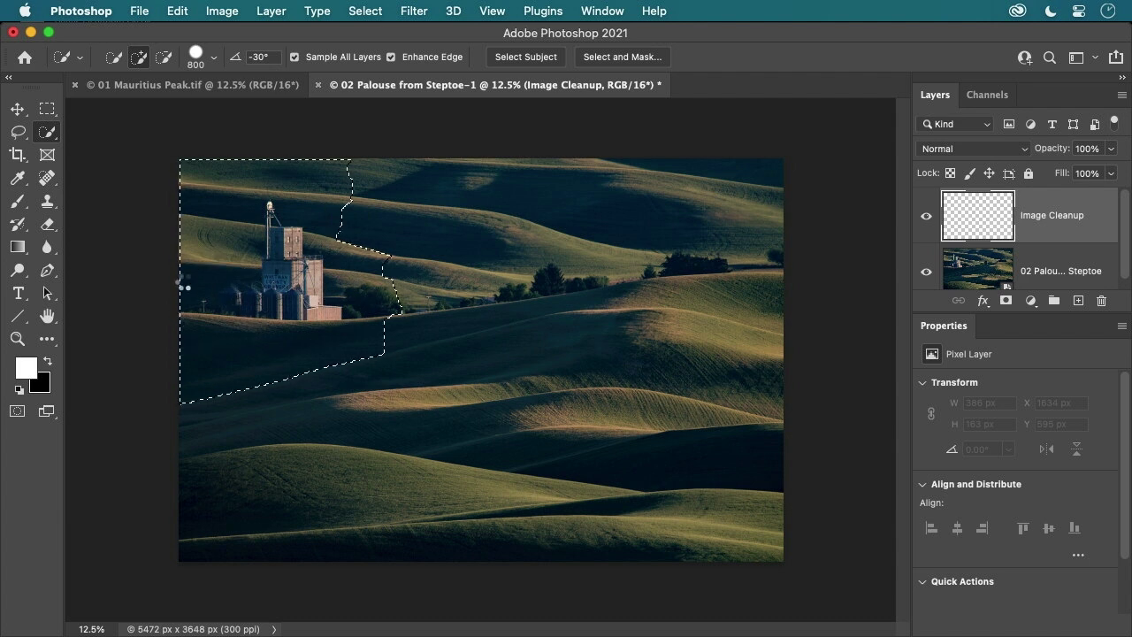
key("d")
key("super+d")
Remove the grain elevator and silos on the Image Cleanup layer with the Content-Aware Spot Healing Brush at size 400
mouse_move(47, 178)
left_mouse_down()
mouse_move(184, 201)
mouse_move(182, 178)
left_mouse_up()
key("bracketright")
key("bracketright")
key("bracketright")
key("bracketright")
key("bracketright")
key("bracketright")
key("bracketright")
key("bracketright")
key("bracketright")
key("bracketright")
key("bracketright")
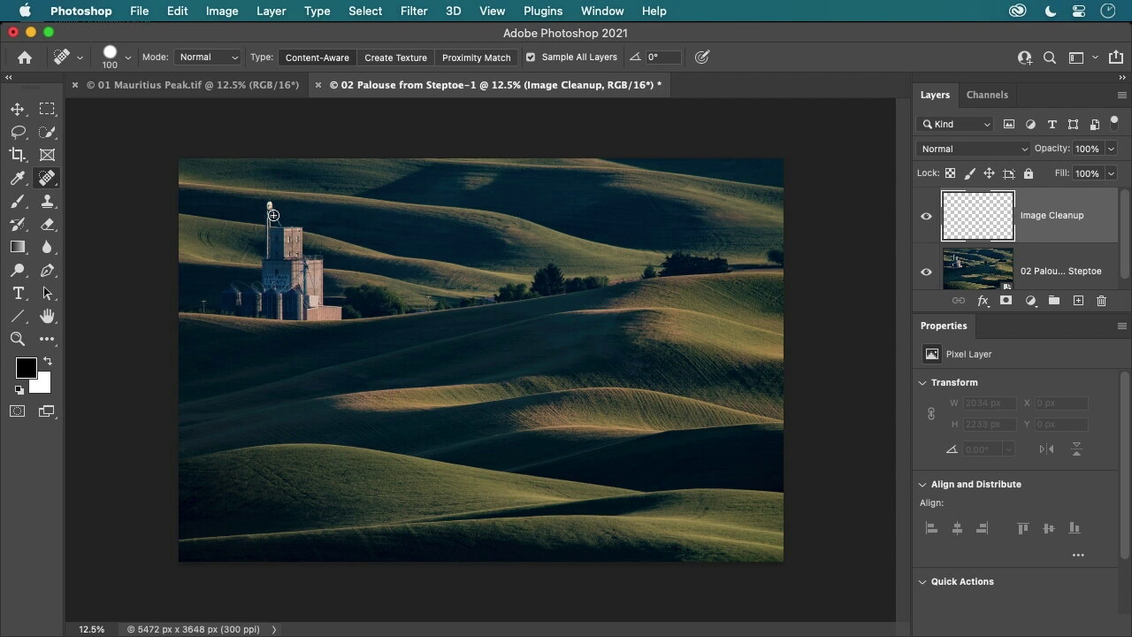
mouse_move(271, 210)
left_mouse_down()
mouse_move(256, 300)
mouse_move(203, 302)
mouse_move(311, 317)
mouse_move(289, 236)
mouse_move(364, 321)
left_mouse_up()
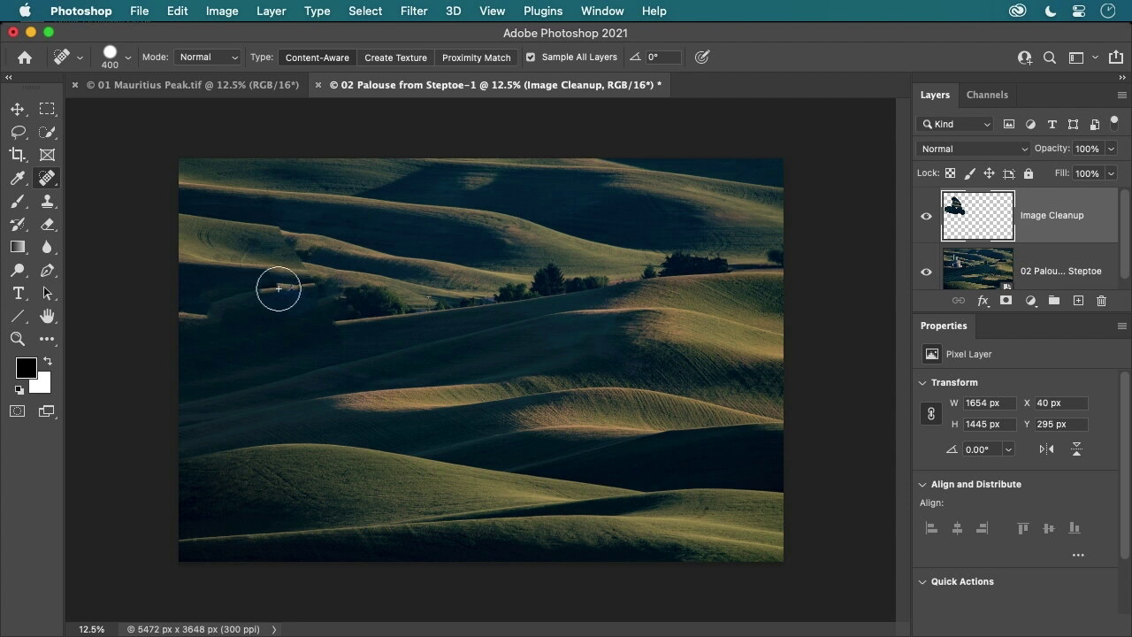
Convert the Palouse smart object to black and white in its Camera Raw settings and apply the change
double_click(970, 279)
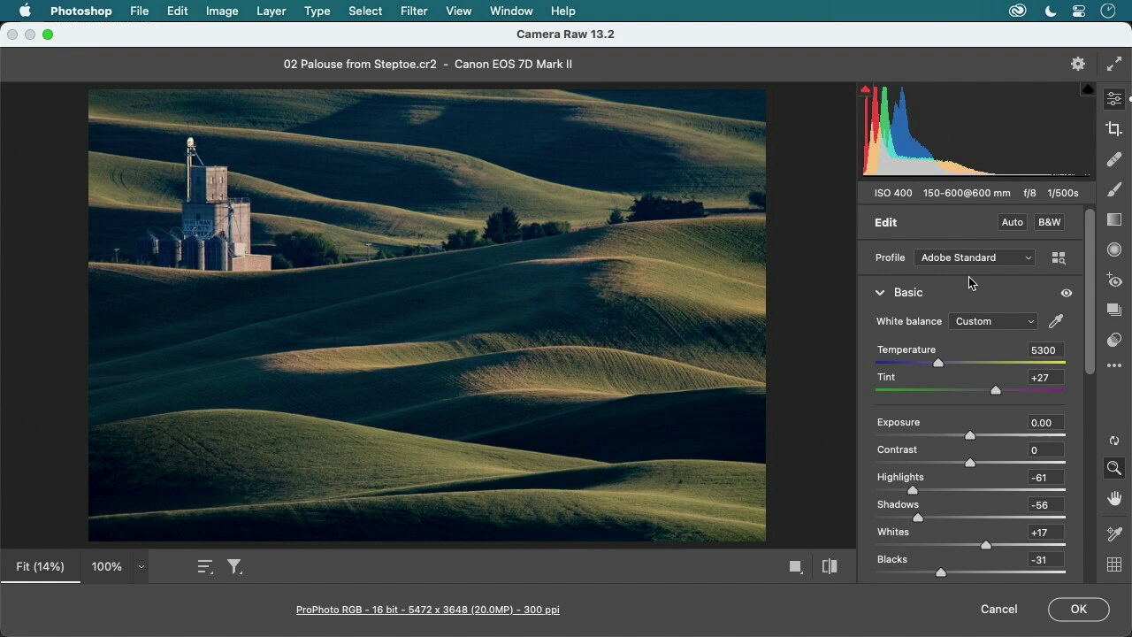
left_click(1045, 226)
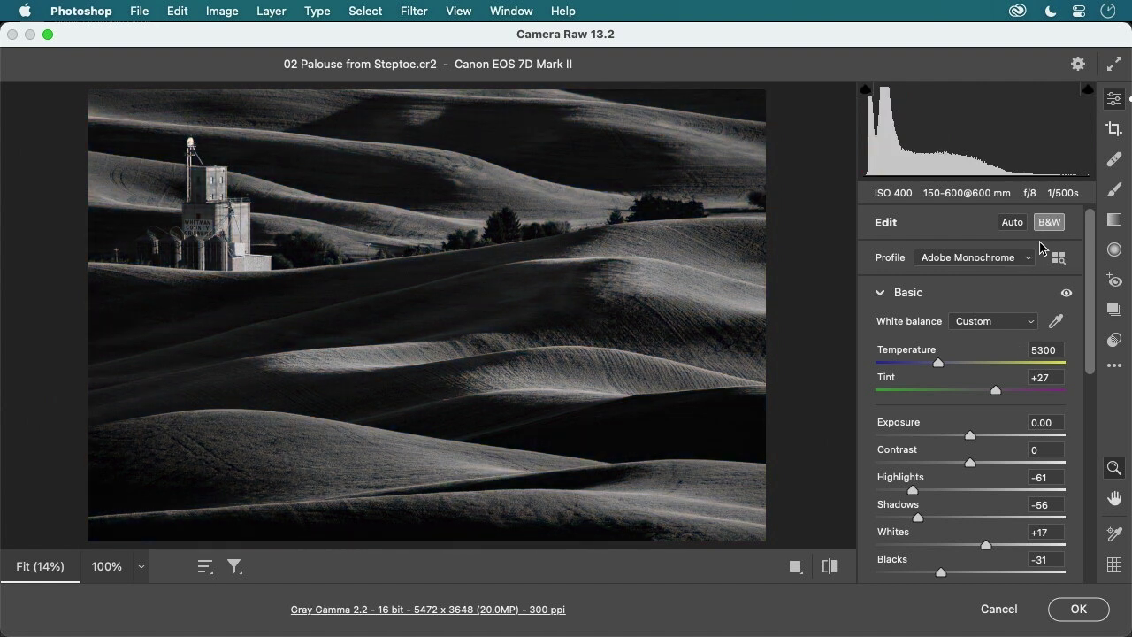
left_click(1070, 609)
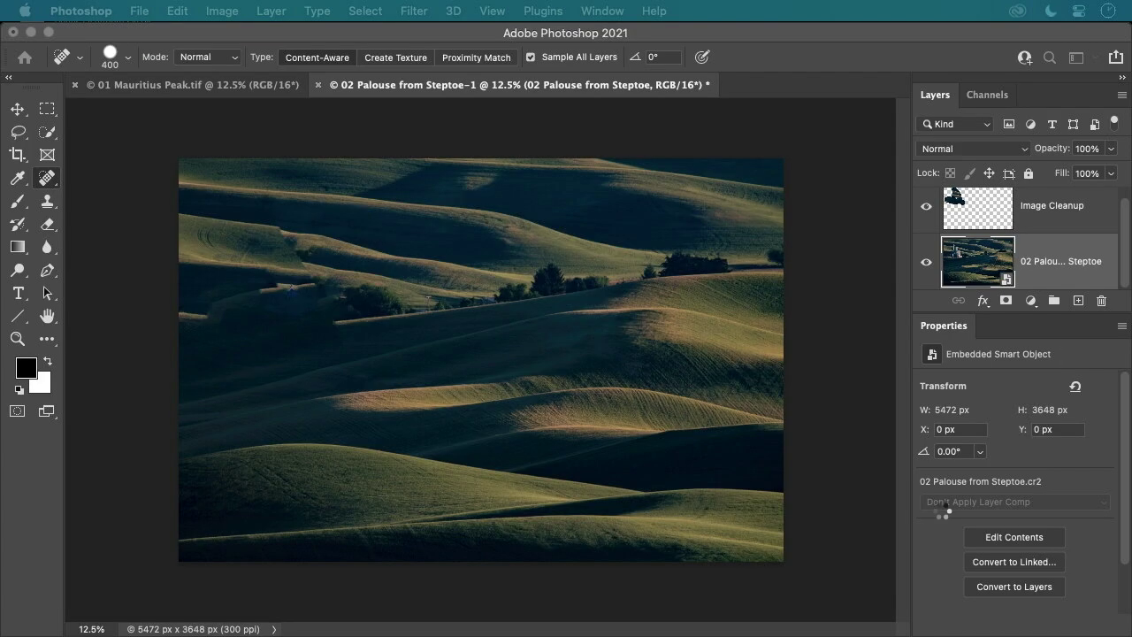